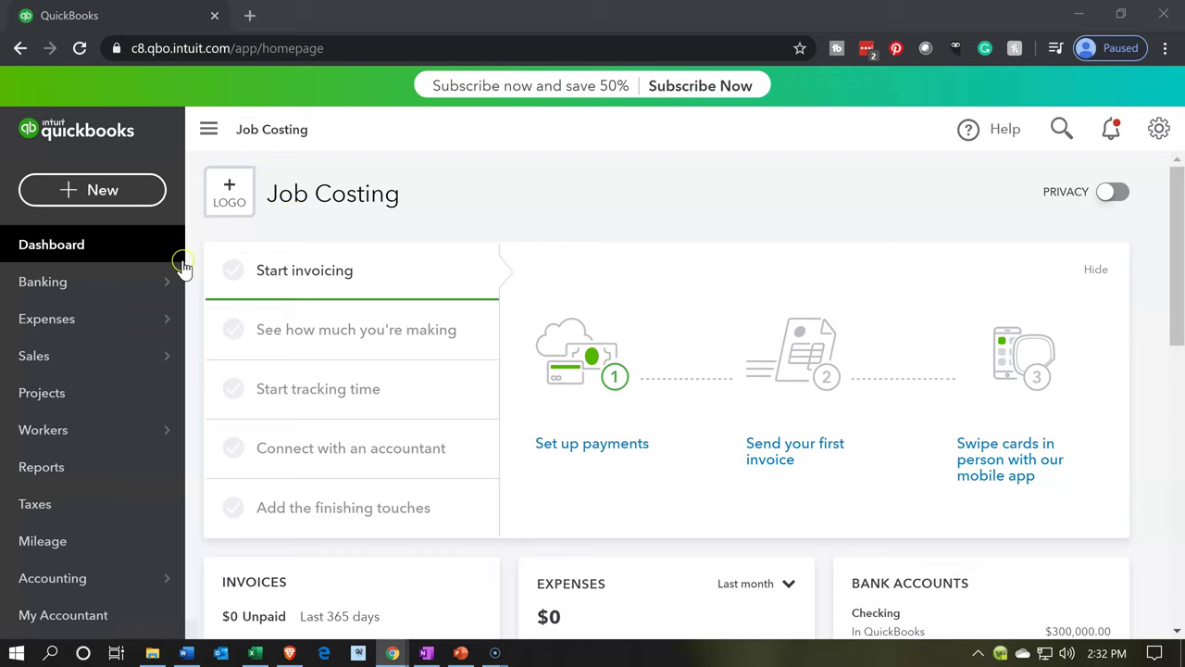
- Switch to the Excel job cost workbook and view the transaction list beside the 1/7 entry on the Ex 1.7 sheet
click(255, 653)
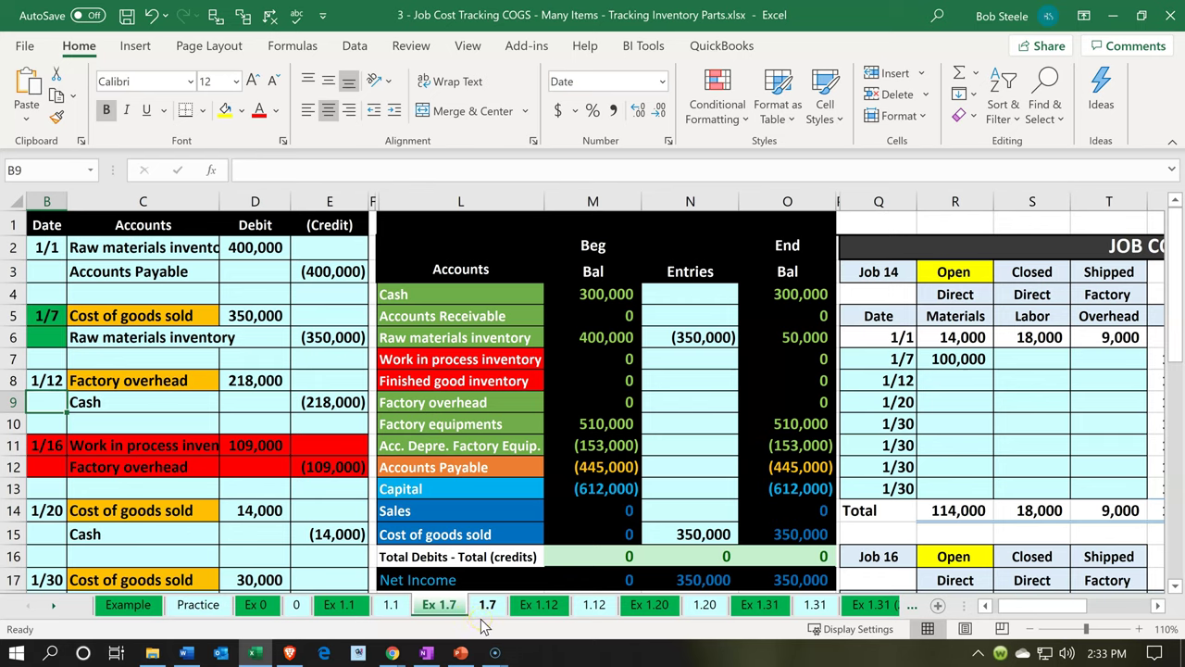
click(51, 315)
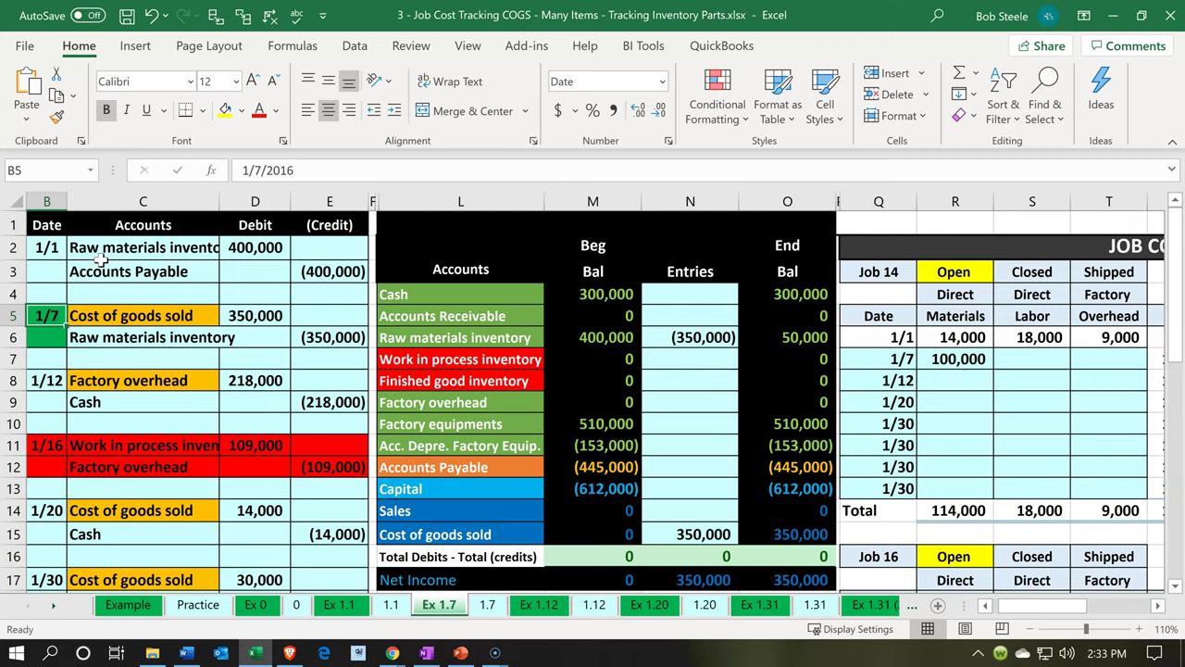
scroll(104, 260, left, 2)
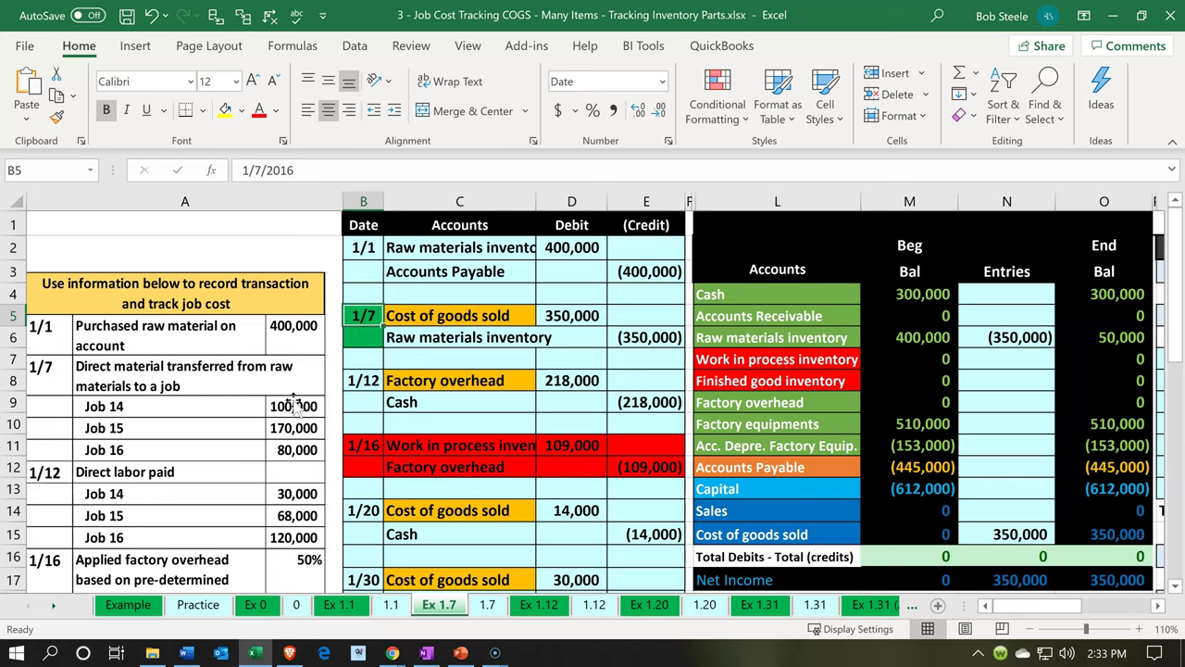
- Trace the 1/7 cost of goods sold row across the worksheet to Job 14's direct materials column
click(436, 318)
key(Right)
key(Right)
key(Right)
key(Right)
key(Right)
key(Right)
key(Right)
key(Right)
key(Right)
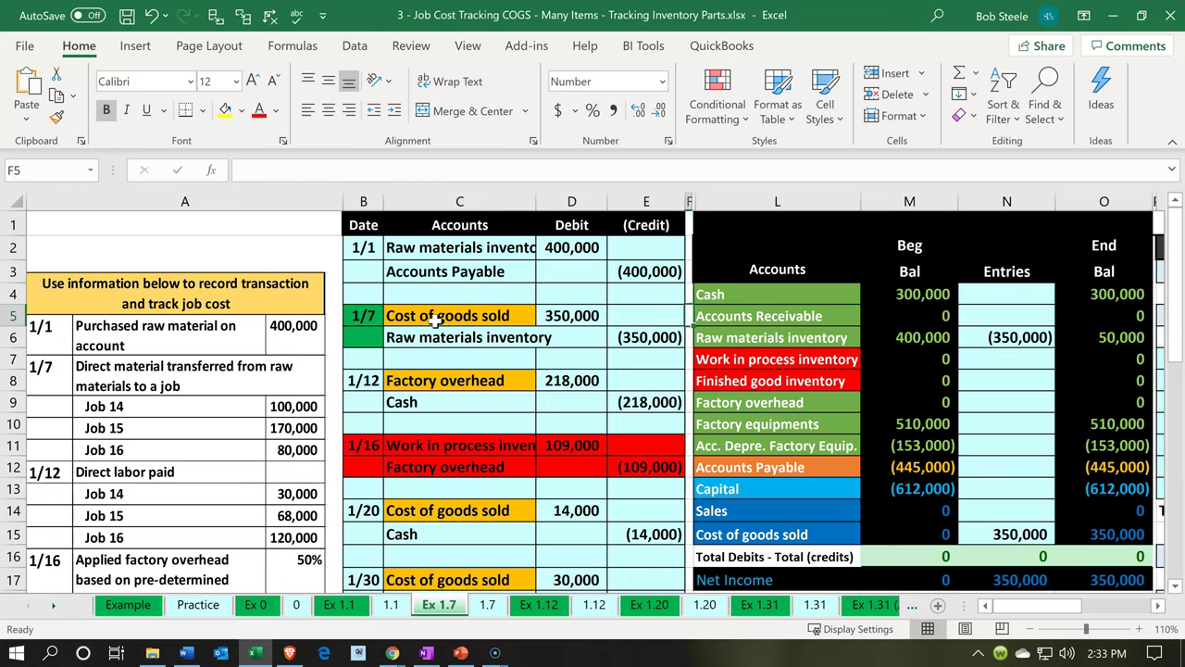
key(Right)
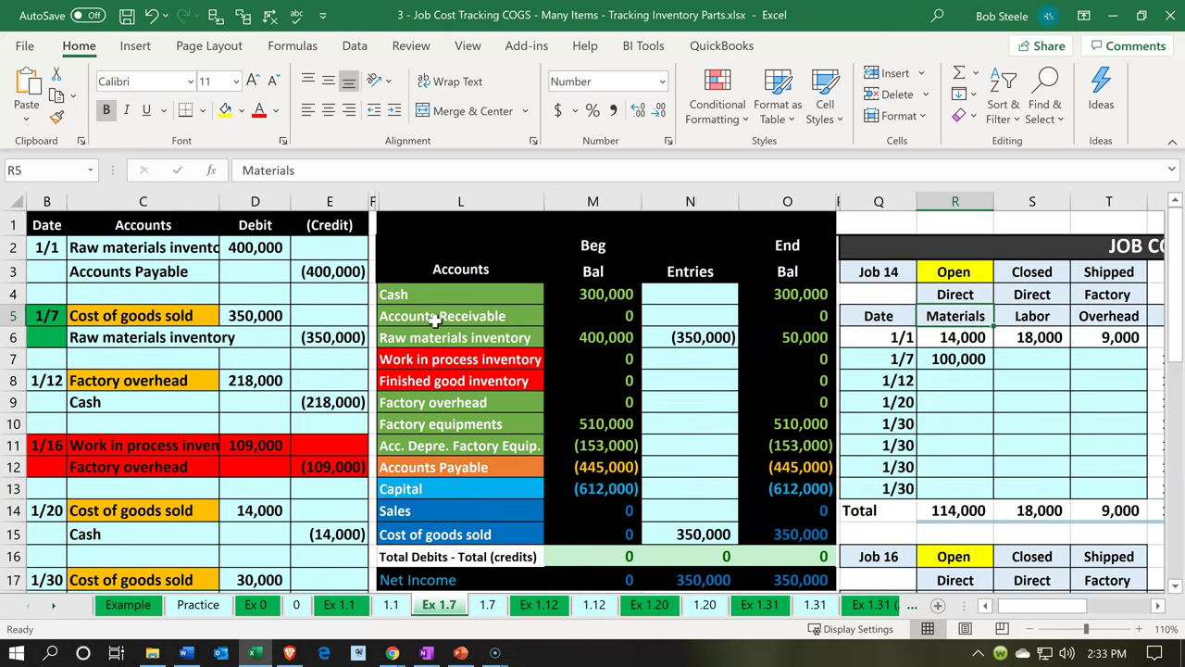
- Examine the 1/7 entry's accounts and its debit and credit formulas, comparing them with the work in process inventory account
click(176, 316)
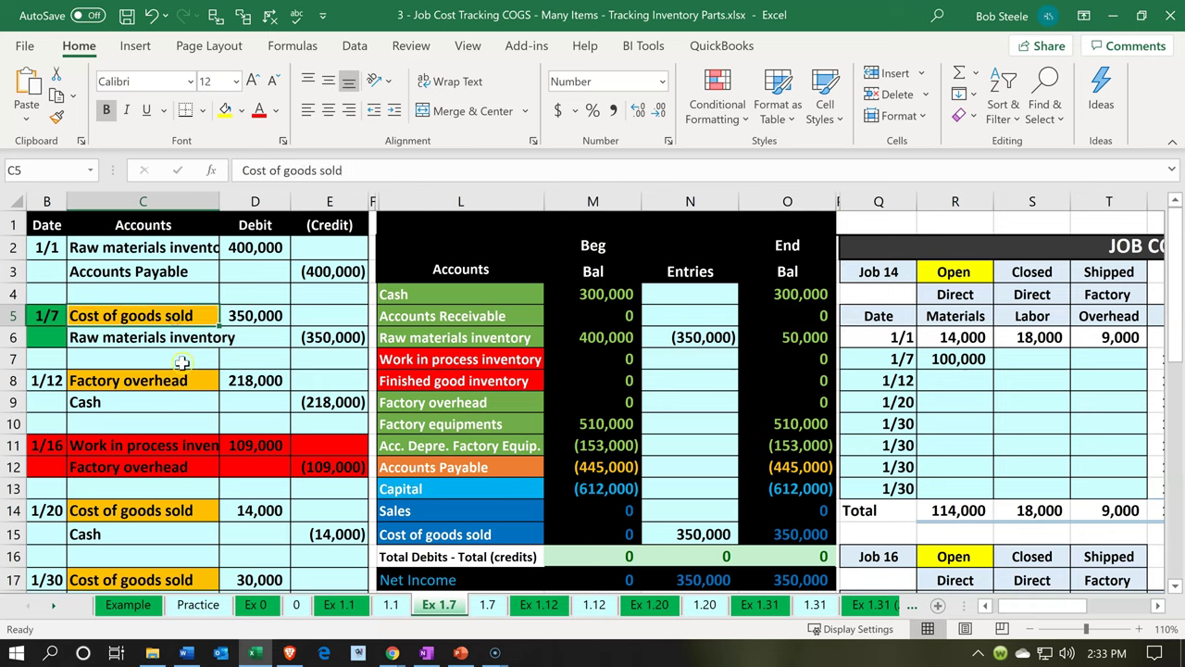
click(416, 361)
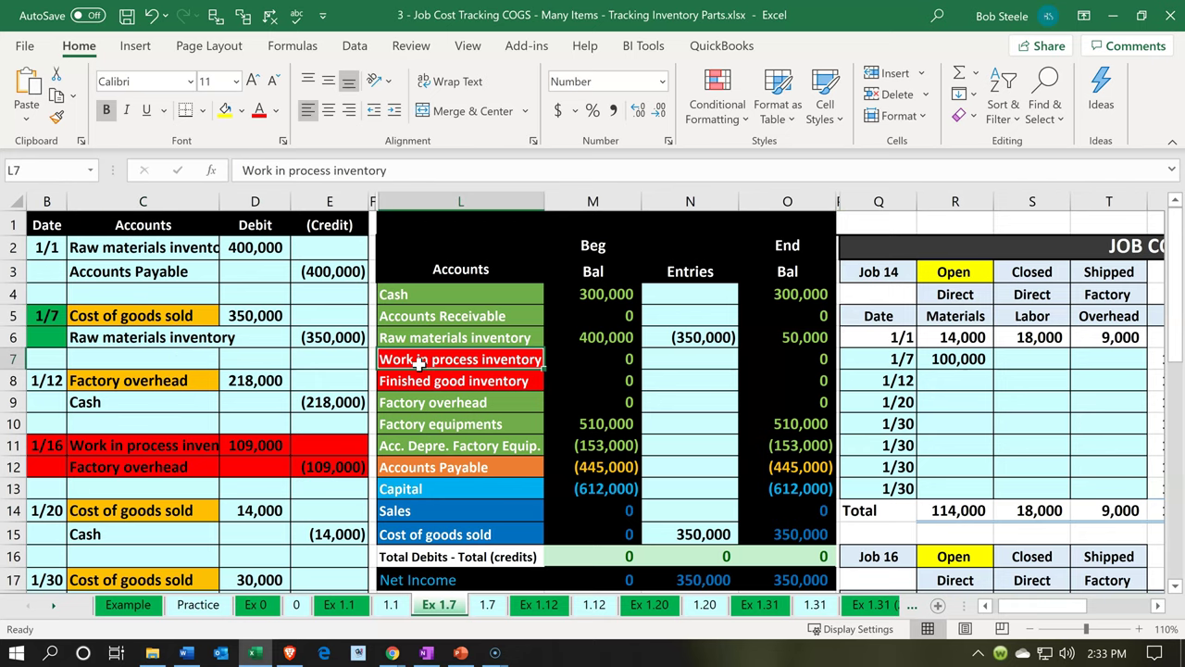
key(Left)
key(Left)
key(Left)
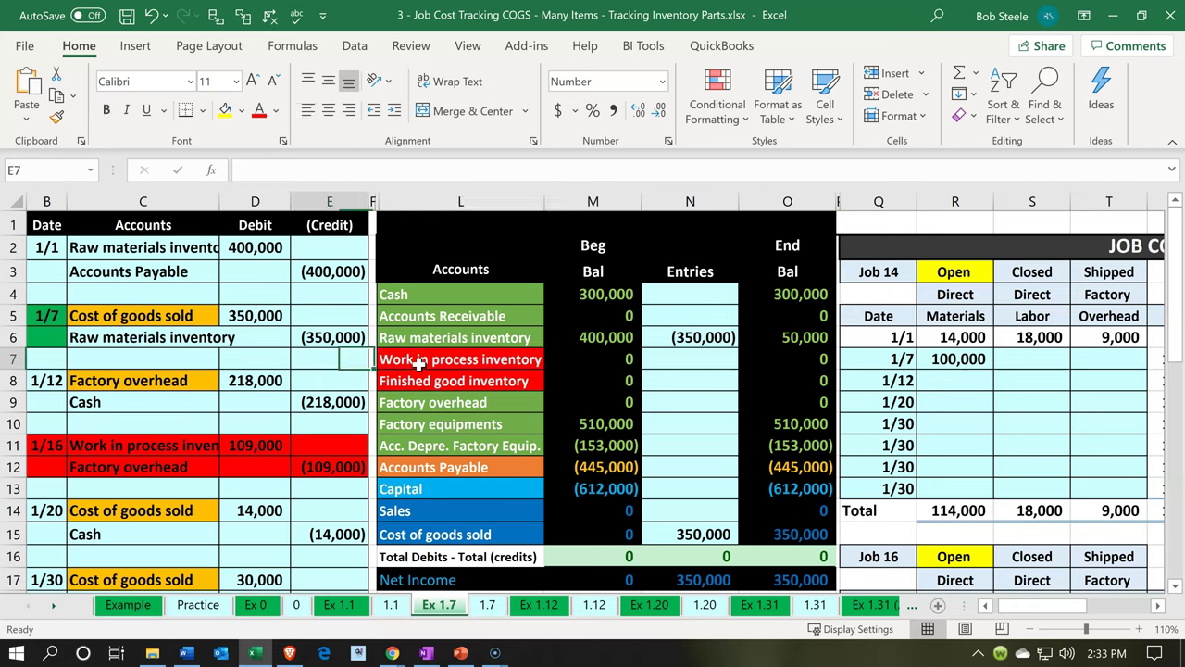
key(Up)
key(Up)
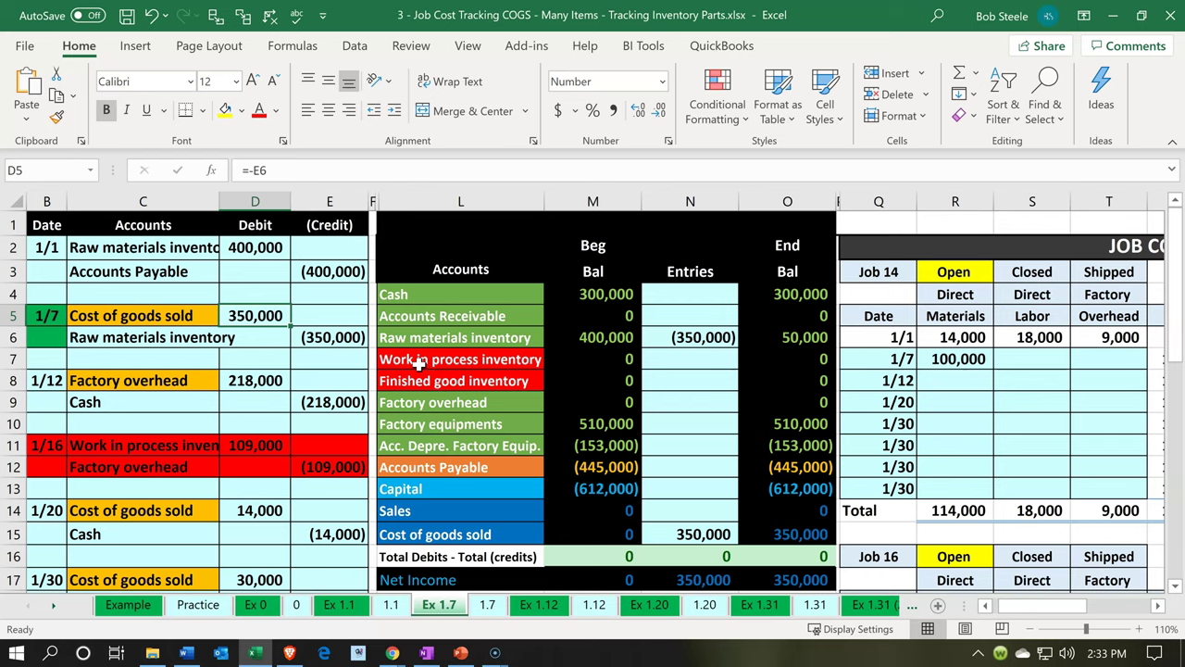
key(Down)
key(Right)
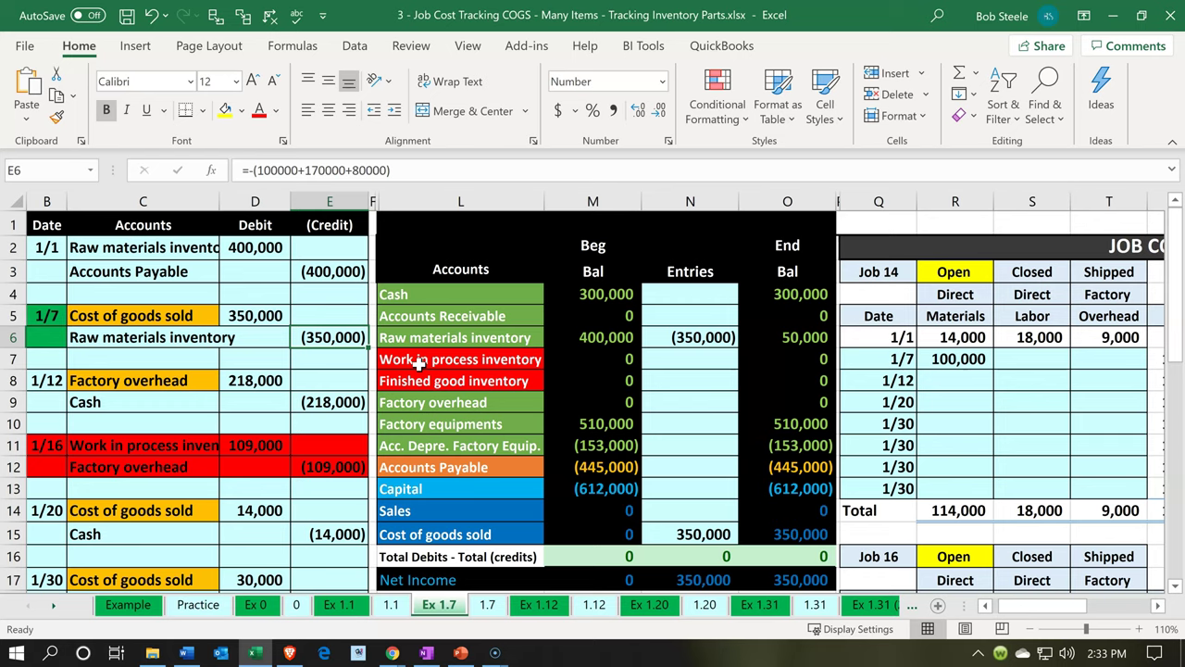
- Examine the ending balance of raw materials inventory and the posted entry and ending balance of cost of goods sold
click(783, 340)
key(Left)
click(784, 340)
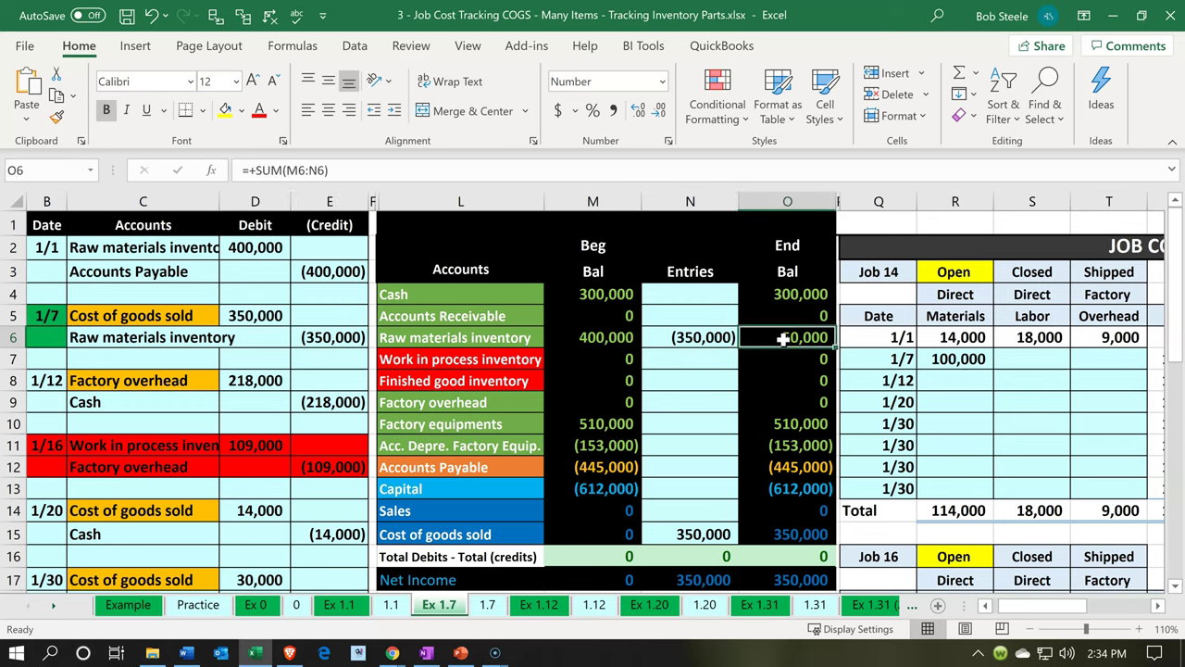
click(611, 533)
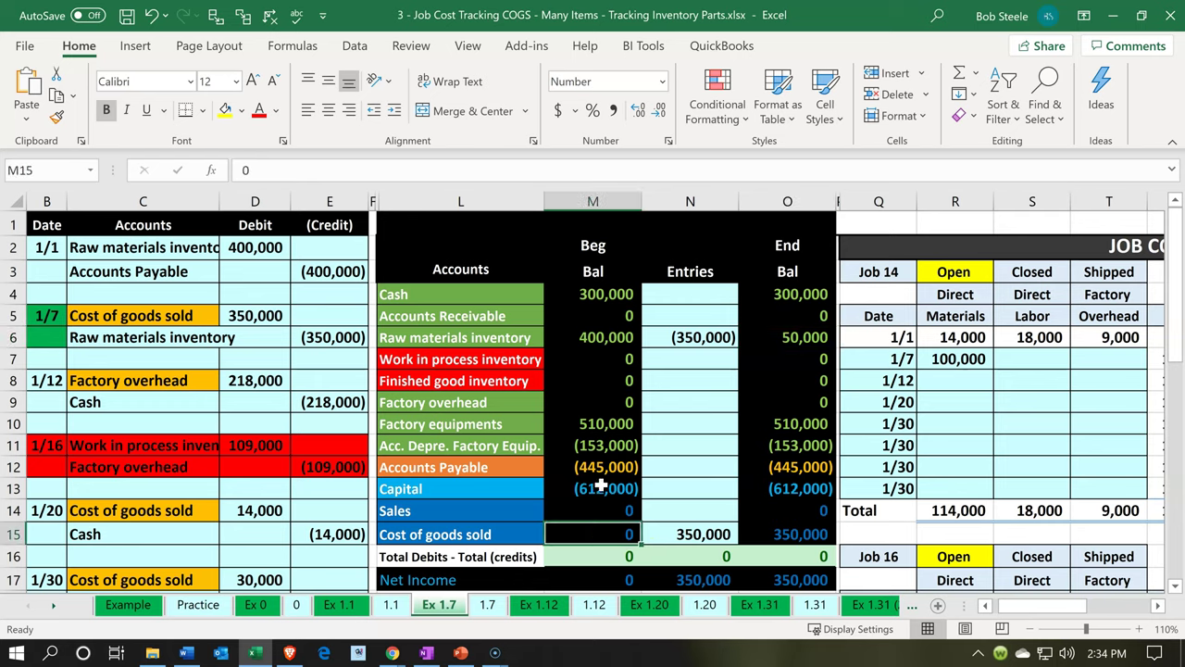
key(Right)
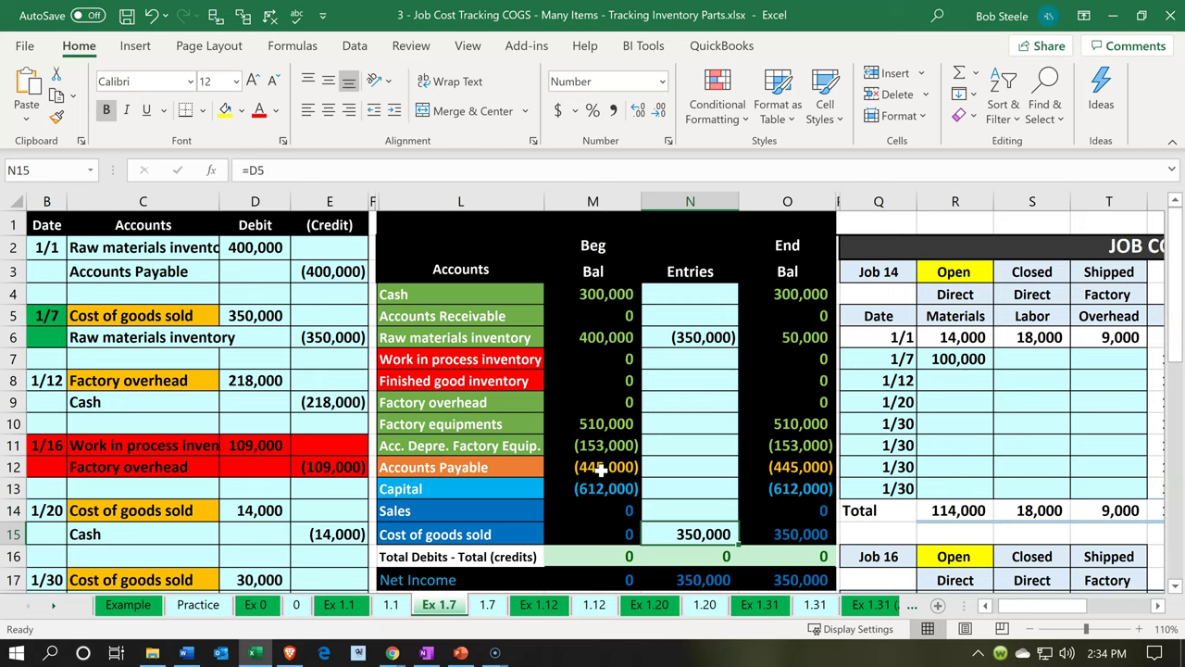
key(Right)
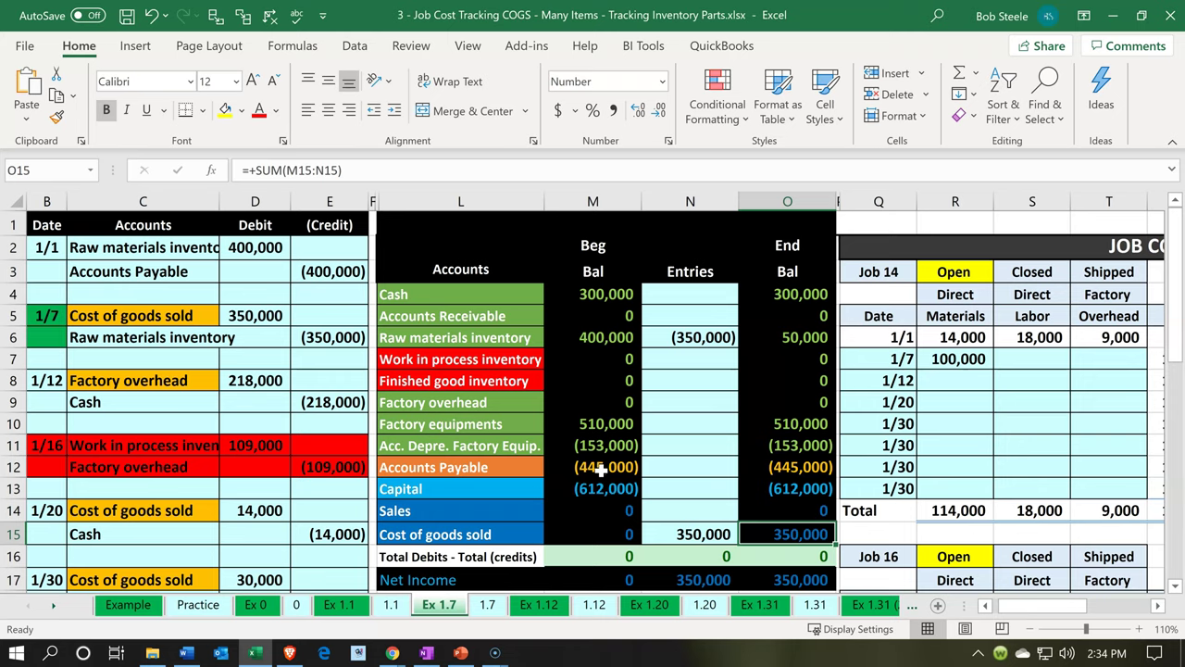
- Review the transaction list's 1/7 direct materials amounts for Jobs 14, 15 and 16
key(Left)
key(Left)
key(Left)
key(Left)
key(Left)
key(Left)
key(Left)
key(Left)
key(Left)
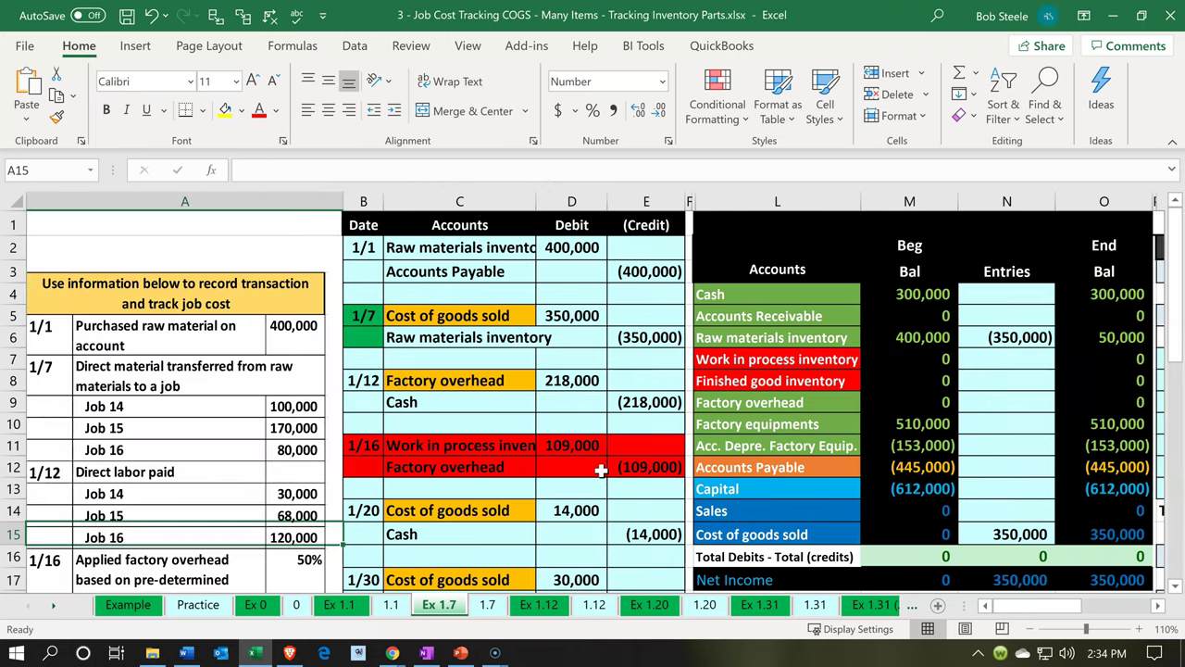
key(Up)
key(Up)
key(Up)
key(Up)
key(Up)
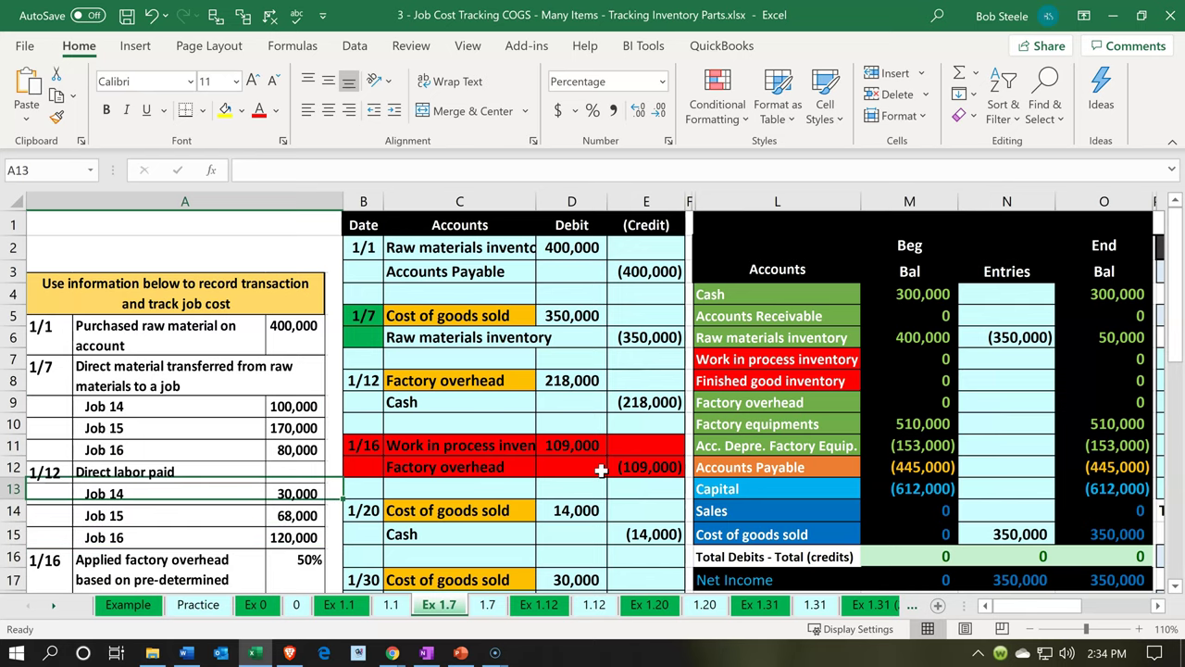
key(Down)
key(Down)
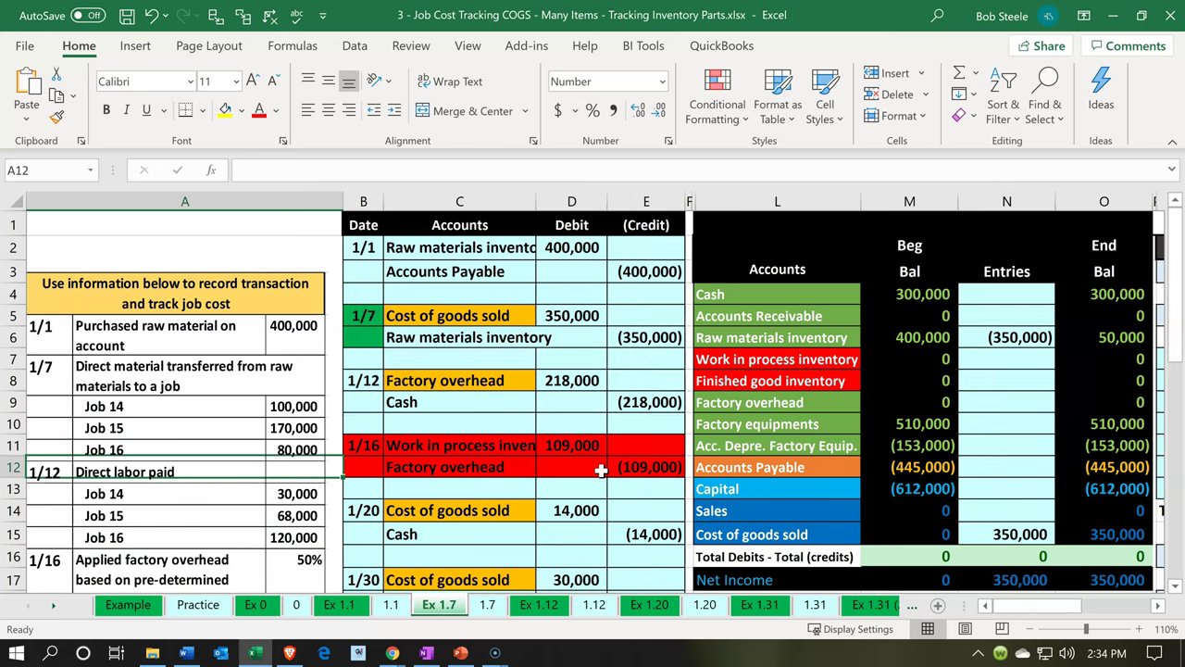
- Examine the 1/7 direct materials amounts recorded for Jobs 14, 15 and 16 in the job cost record
key(Right)
key(Right)
key(Right)
key(Right)
key(Right)
key(Right)
key(Right)
key(Right)
key(Right)
key(Right)
key(Right)
key(Right)
key(Right)
key(Right)
key(Right)
key(Right)
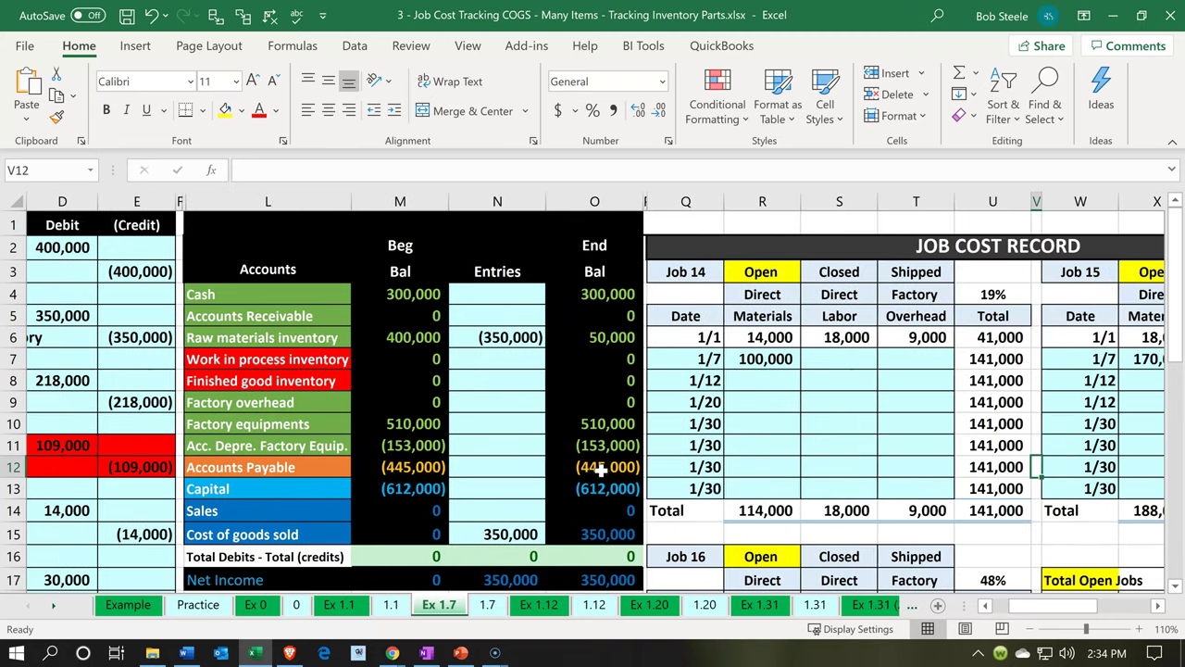
key(Right)
key(Right)
key(Right)
key(Right)
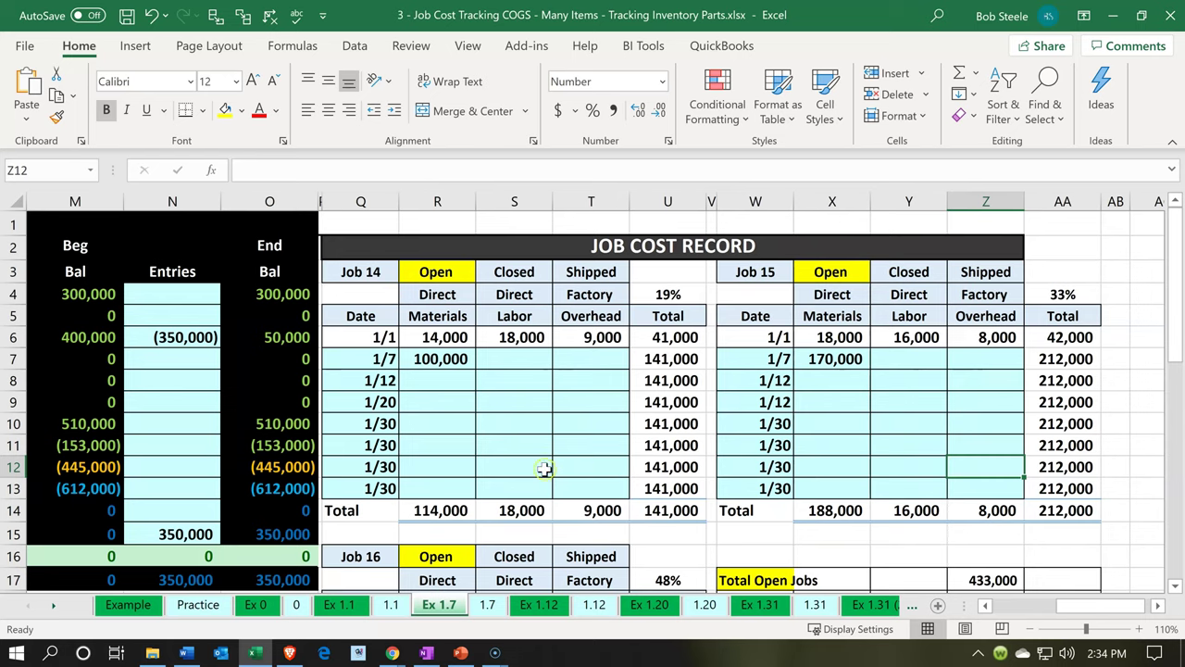
click(446, 368)
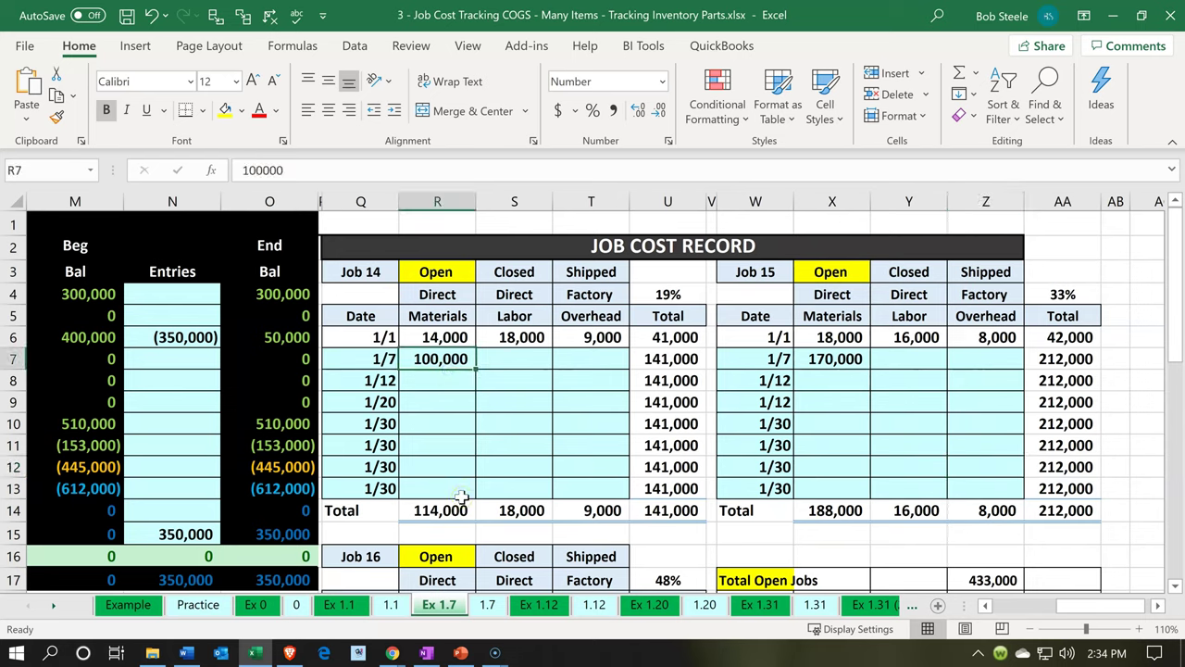
key(Right)
key(Right)
key(Right)
key(Right)
key(Right)
key(Right)
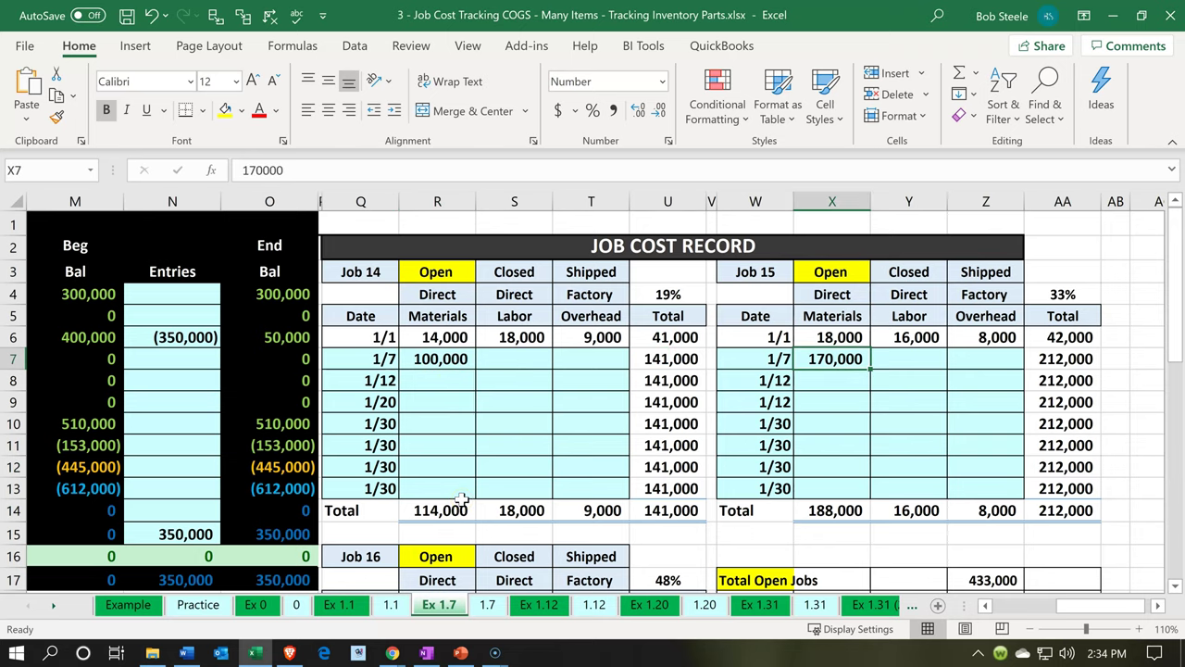
scroll(461, 500, down, 2)
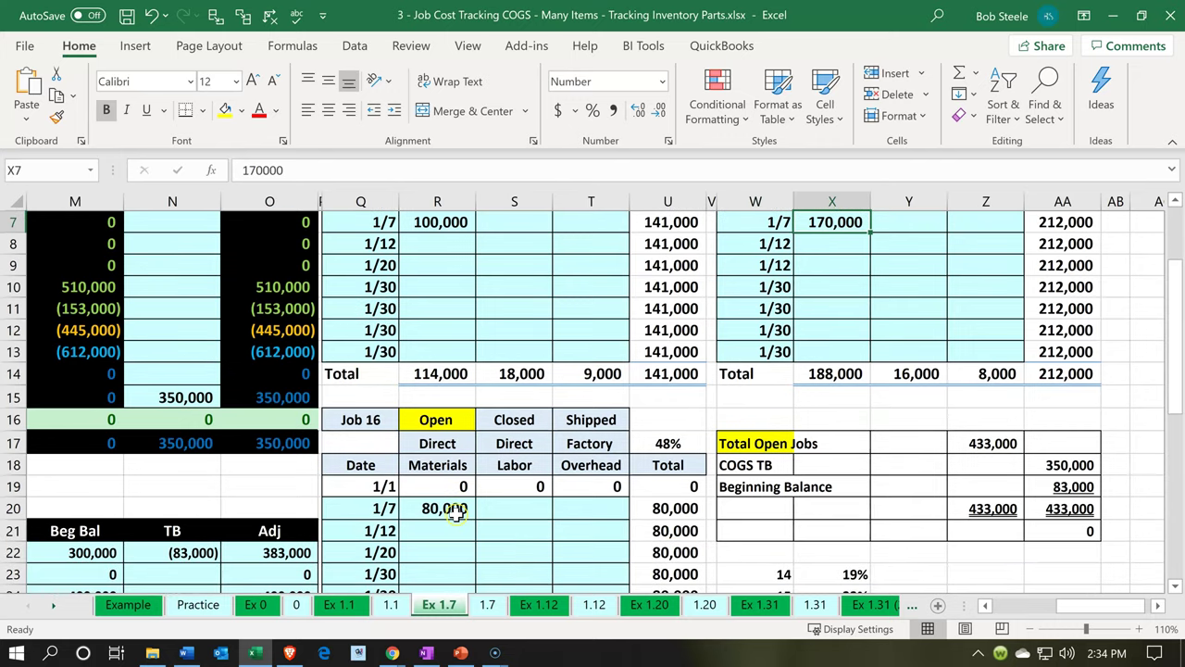
click(455, 511)
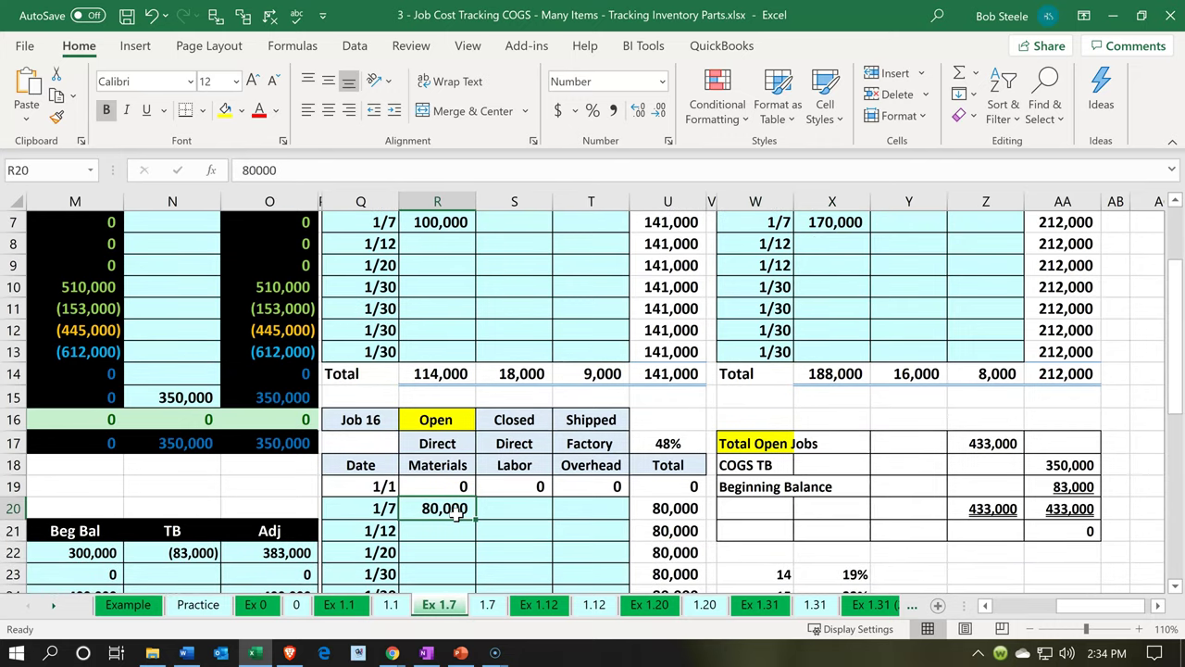
- Select the 1/7 direct materials amounts of Jobs 14, 15 and 16 together to check their sum
scroll(455, 515, up, 1)
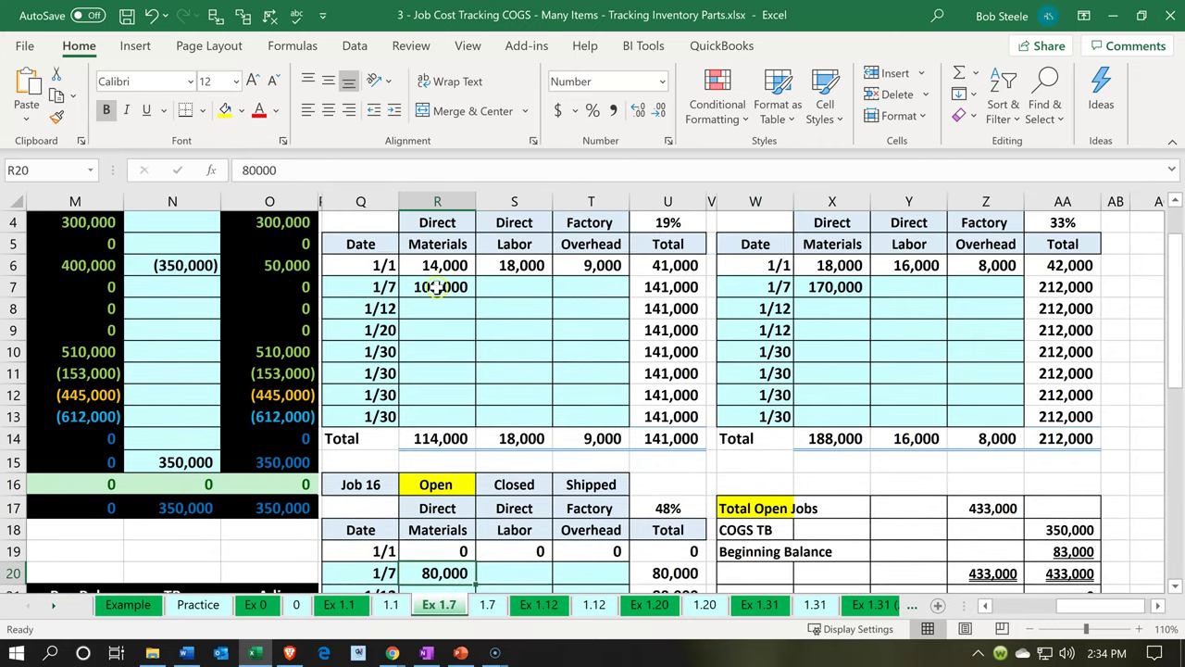
click(440, 288)
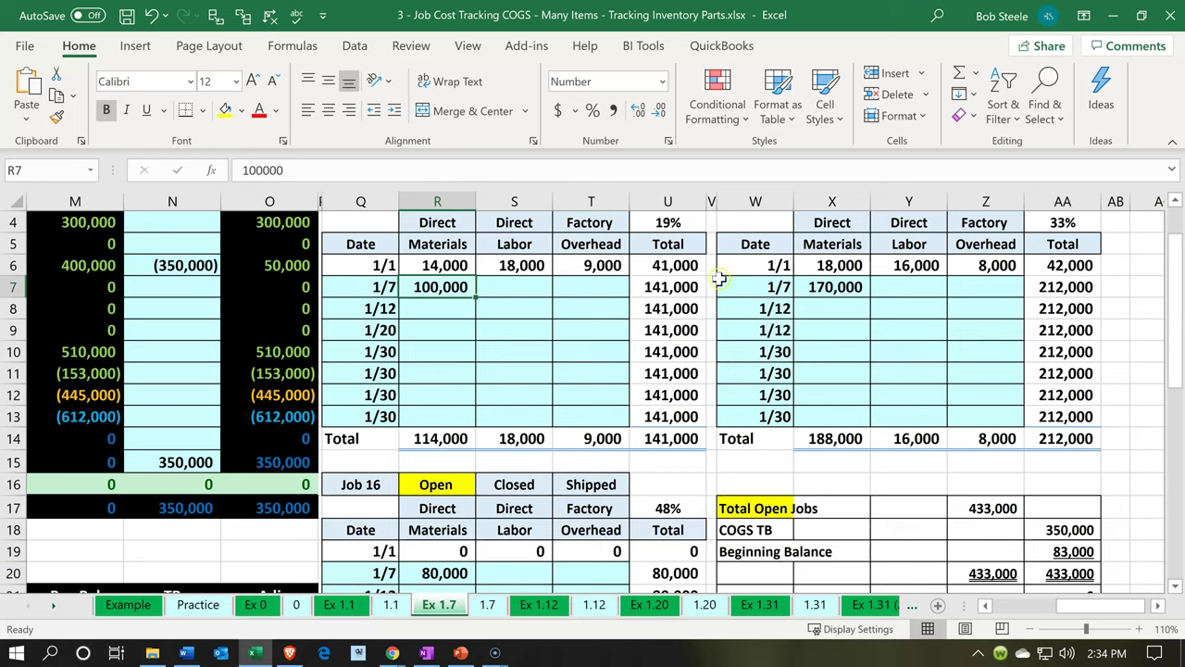
ctrl+click(811, 287)
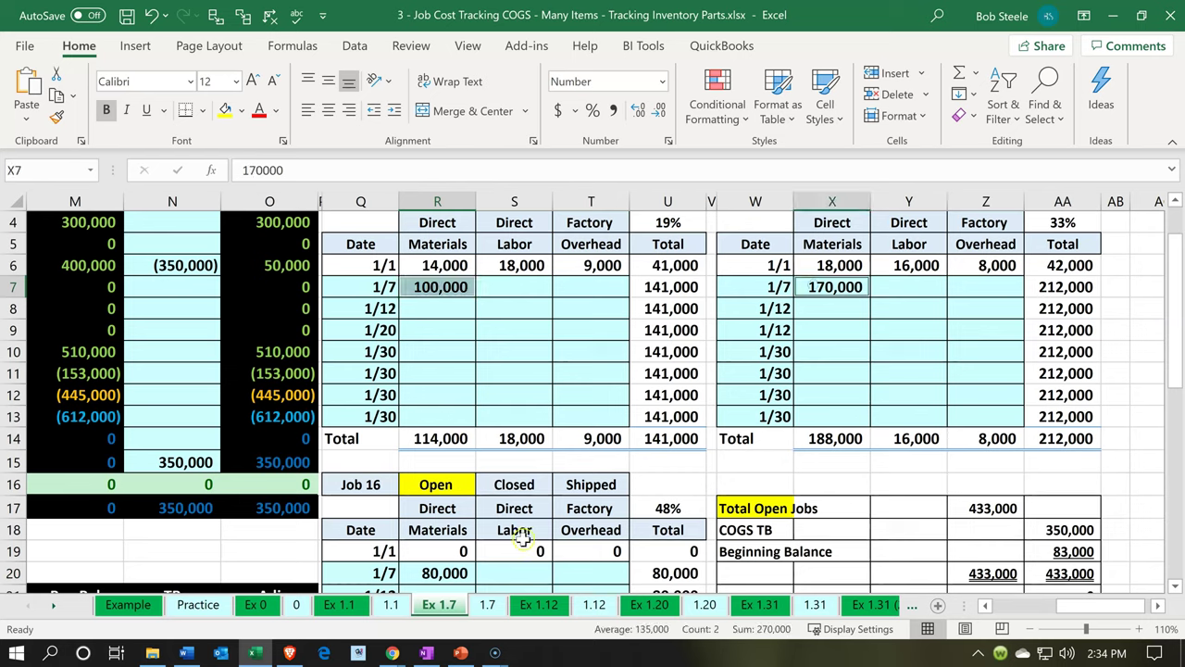
ctrl+click(454, 572)
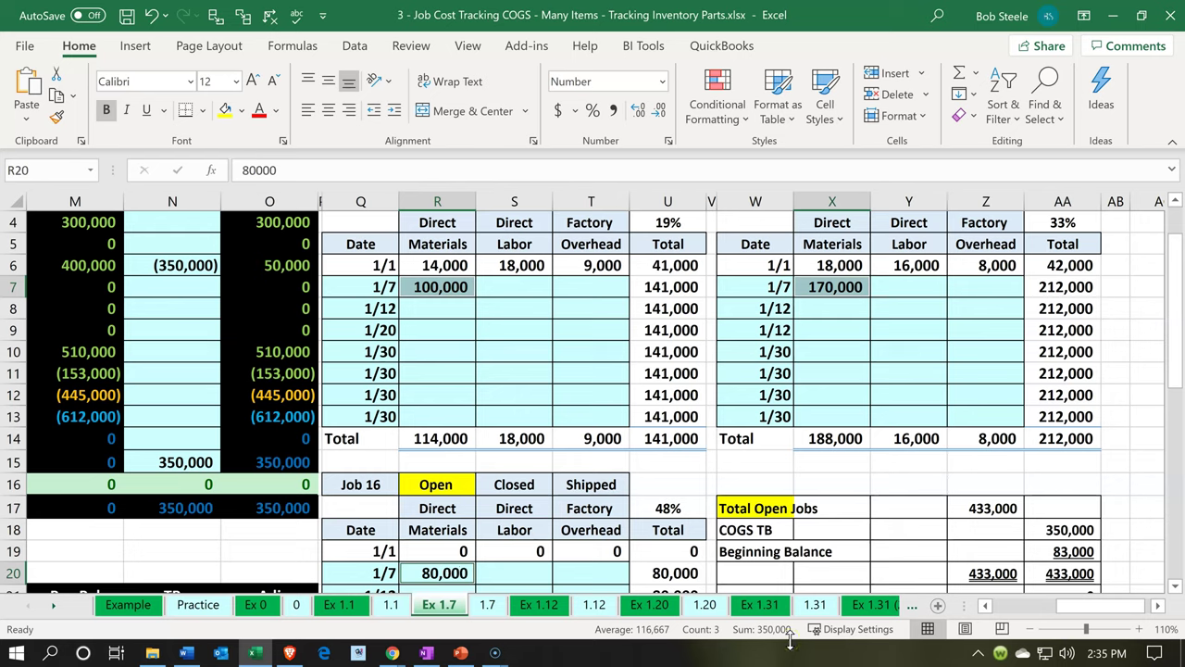
- Inspect the formulas for Job 14's materials total and the Total Open Jobs, COGS TB and Beginning Balance figures in the reconciliation
click(1063, 551)
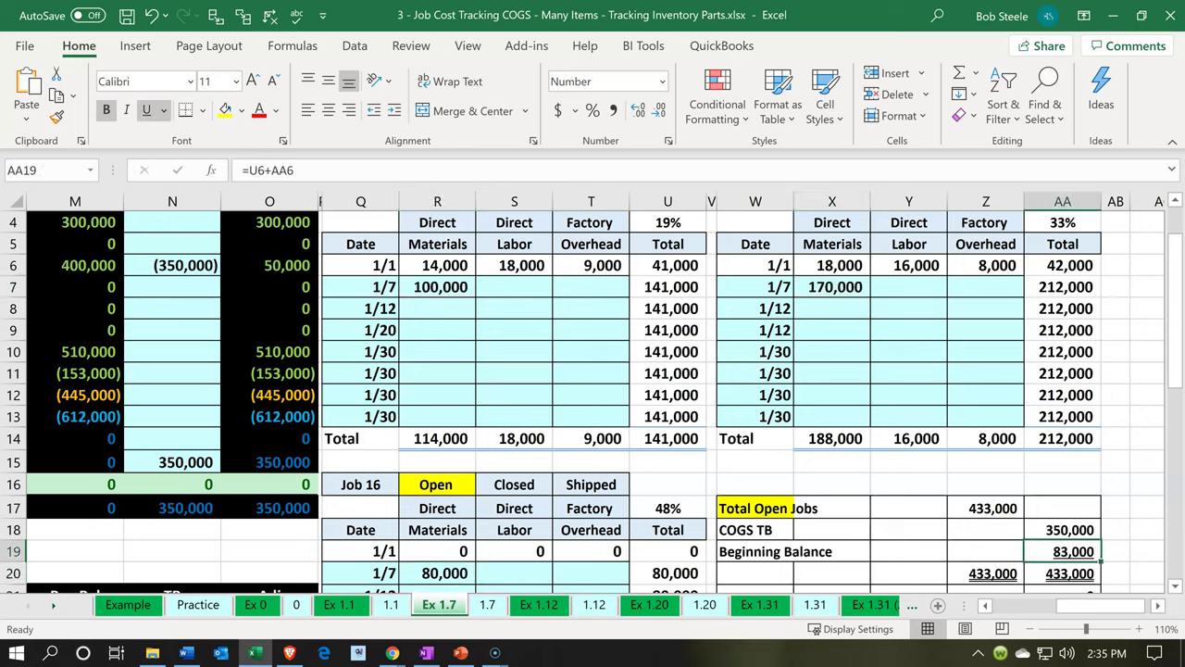
click(461, 442)
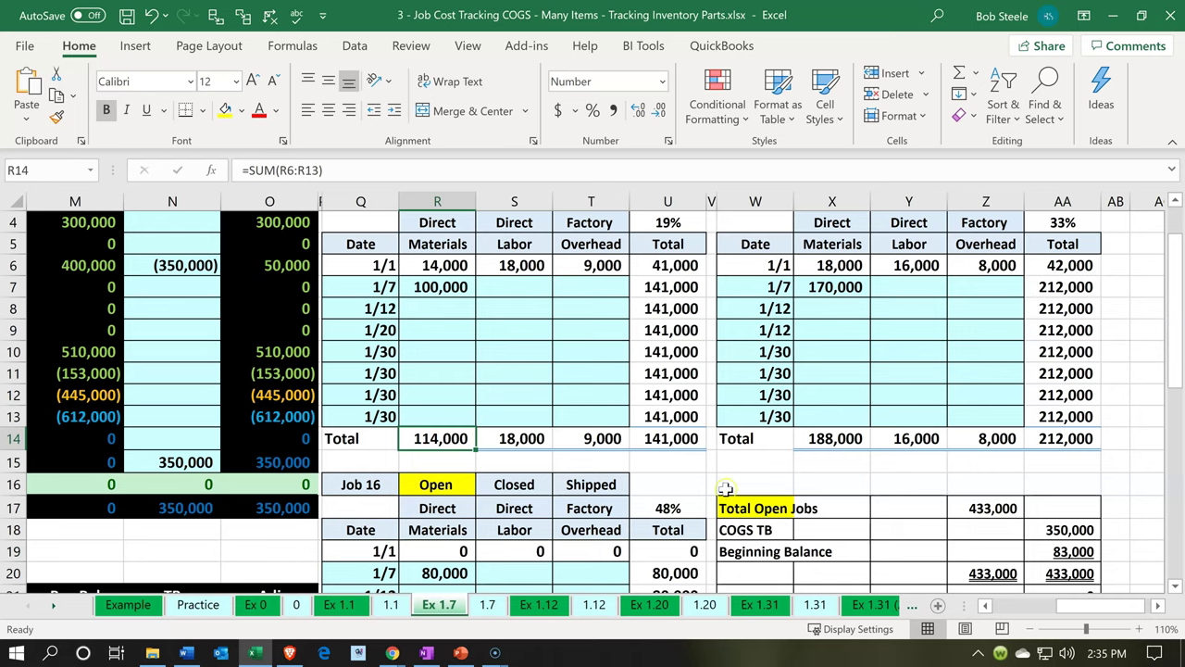
double_click(975, 509)
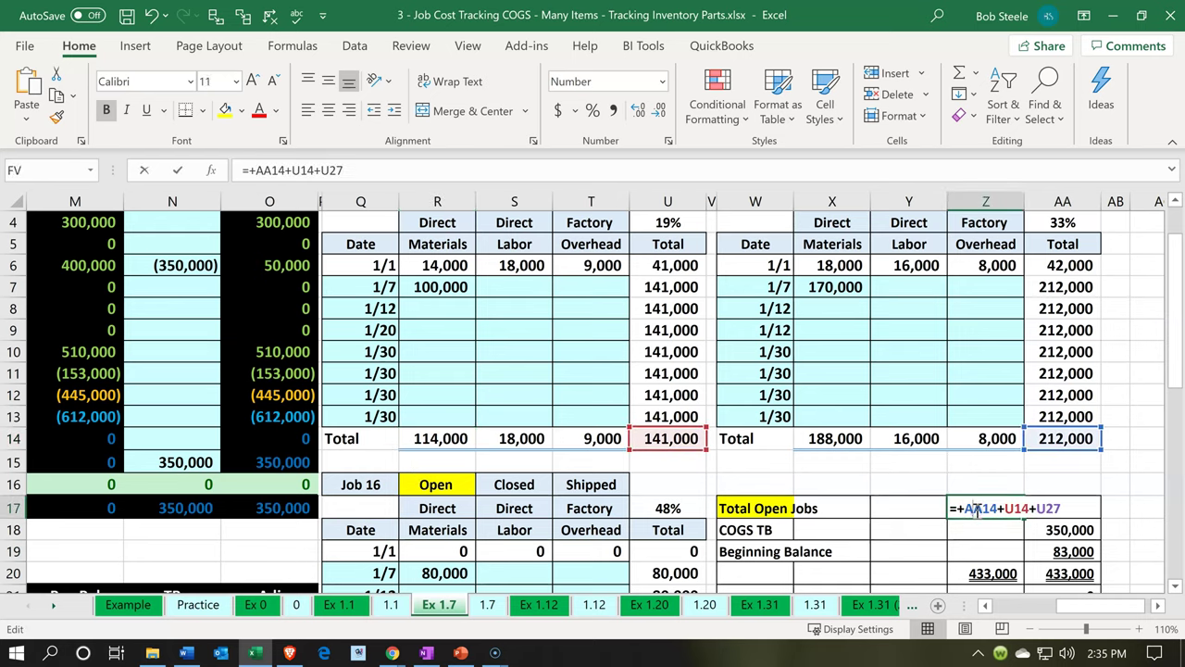
key(Return)
key(Up)
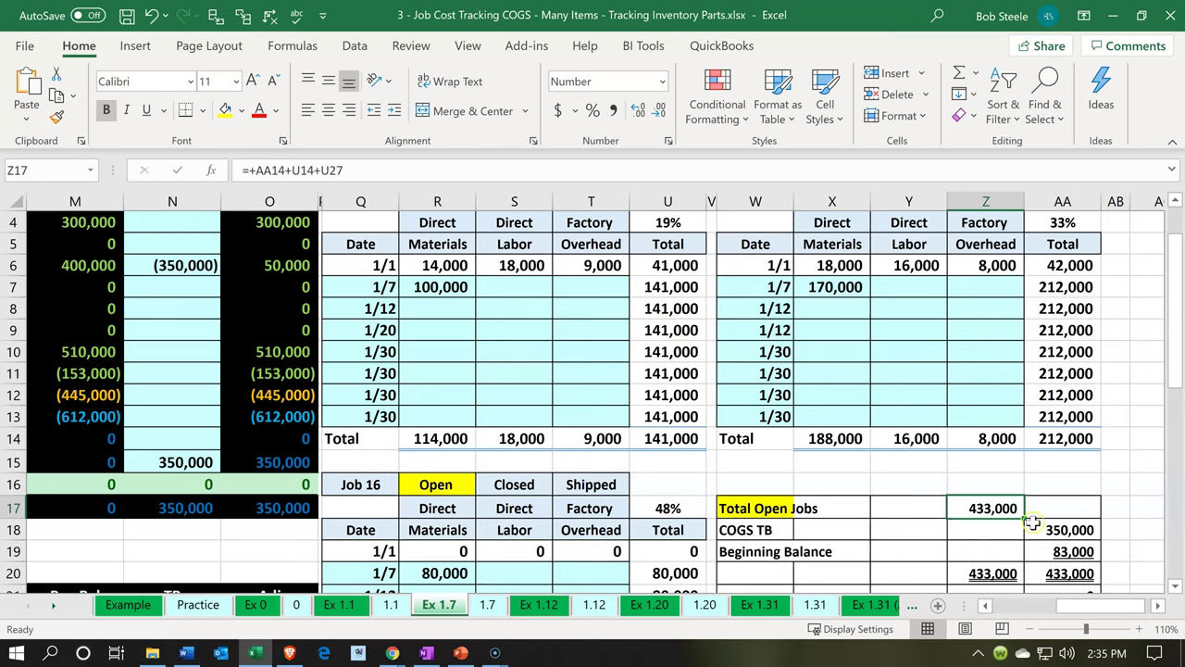
double_click(1093, 530)
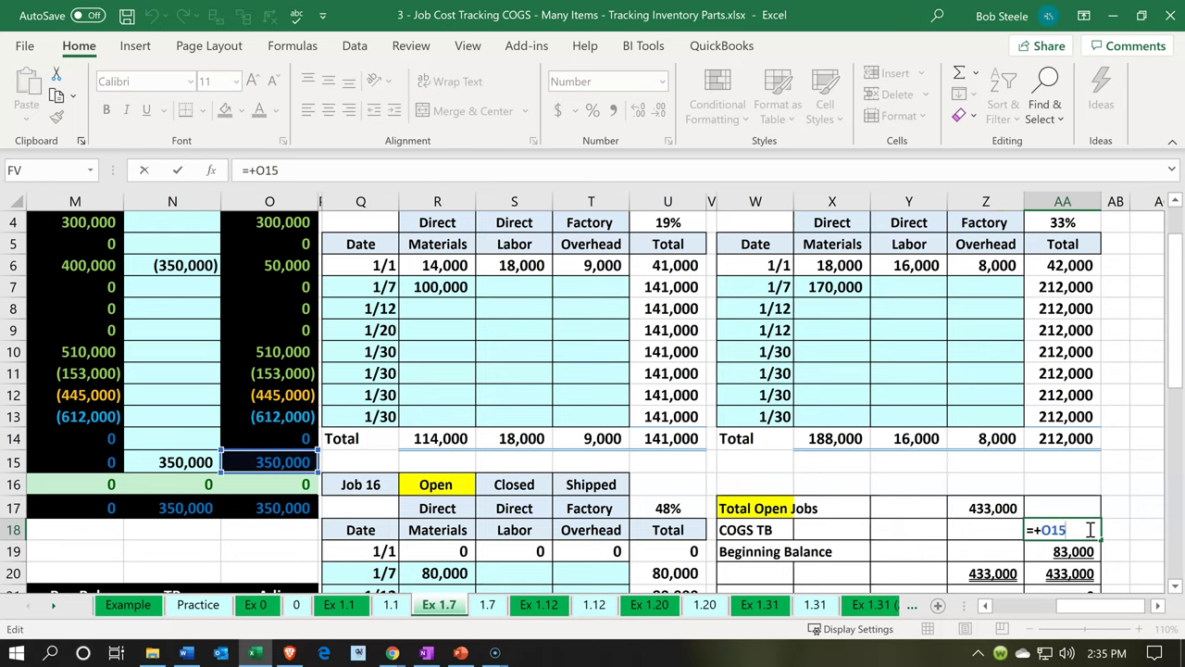
key(Return)
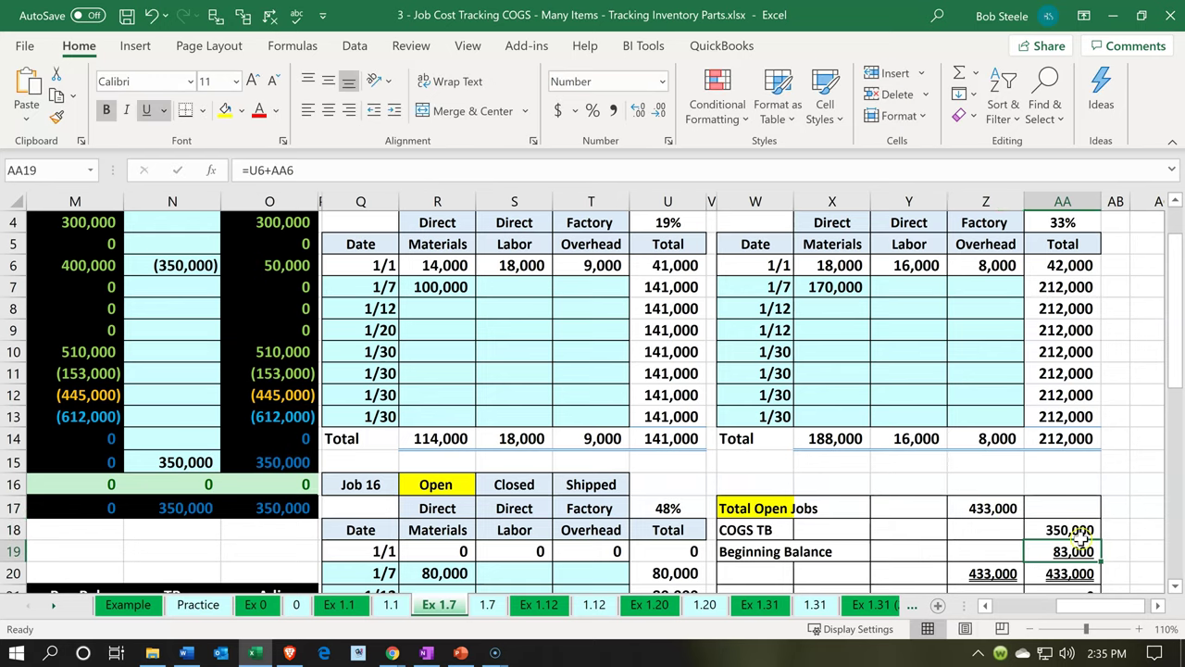
double_click(1082, 550)
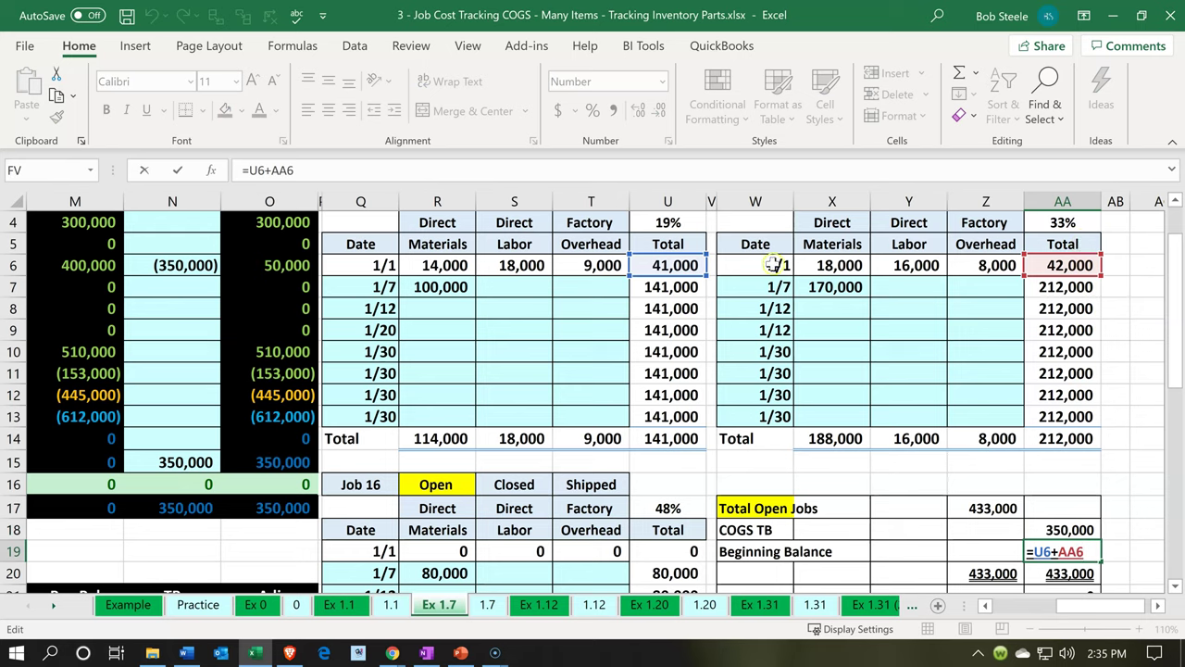
key(Return)
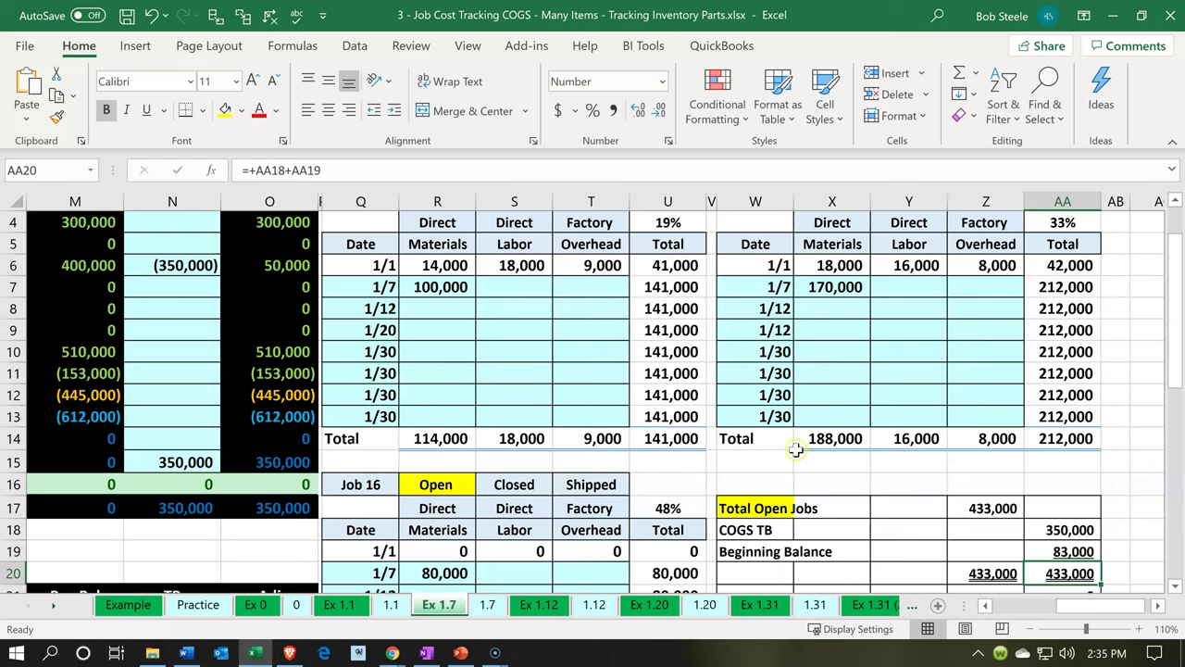
- Review Job 14's 1/7 direct materials amount in the job cost record
click(739, 459)
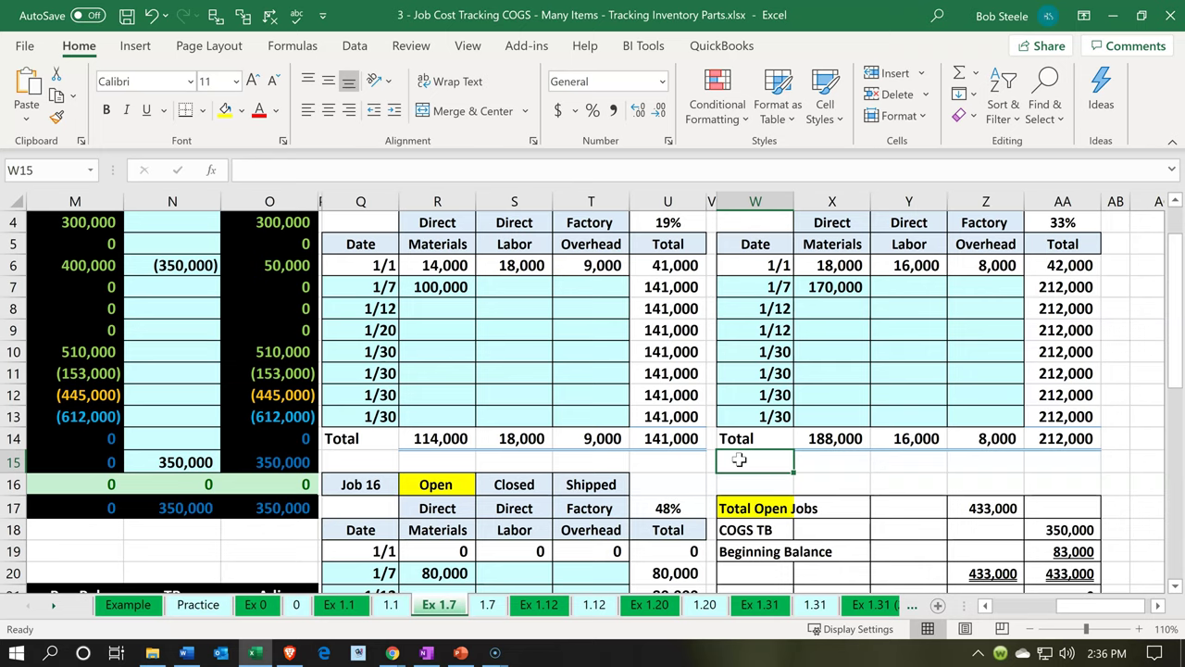
scroll(739, 459, up, 1)
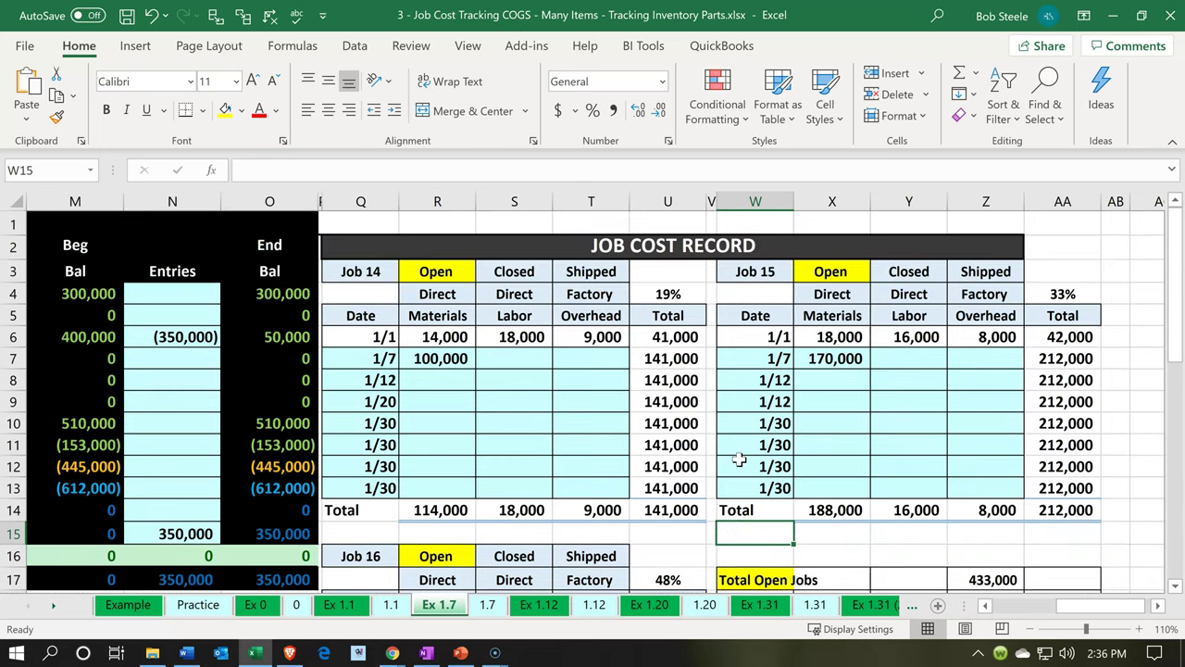
click(446, 322)
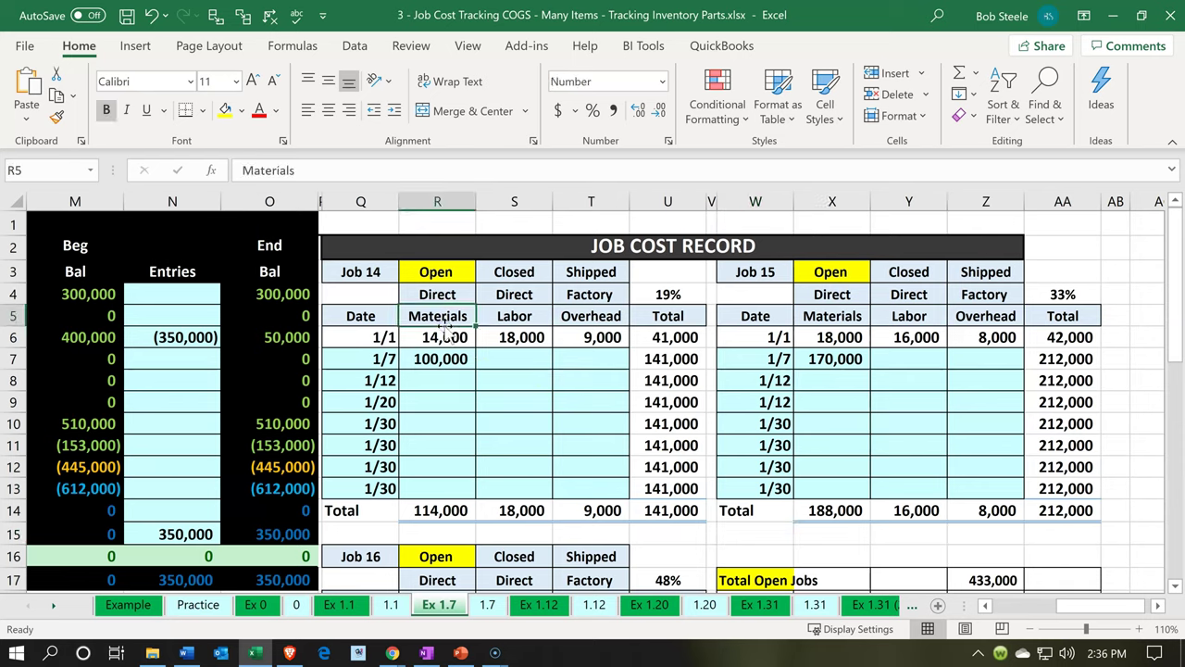
key(Down)
key(Down)
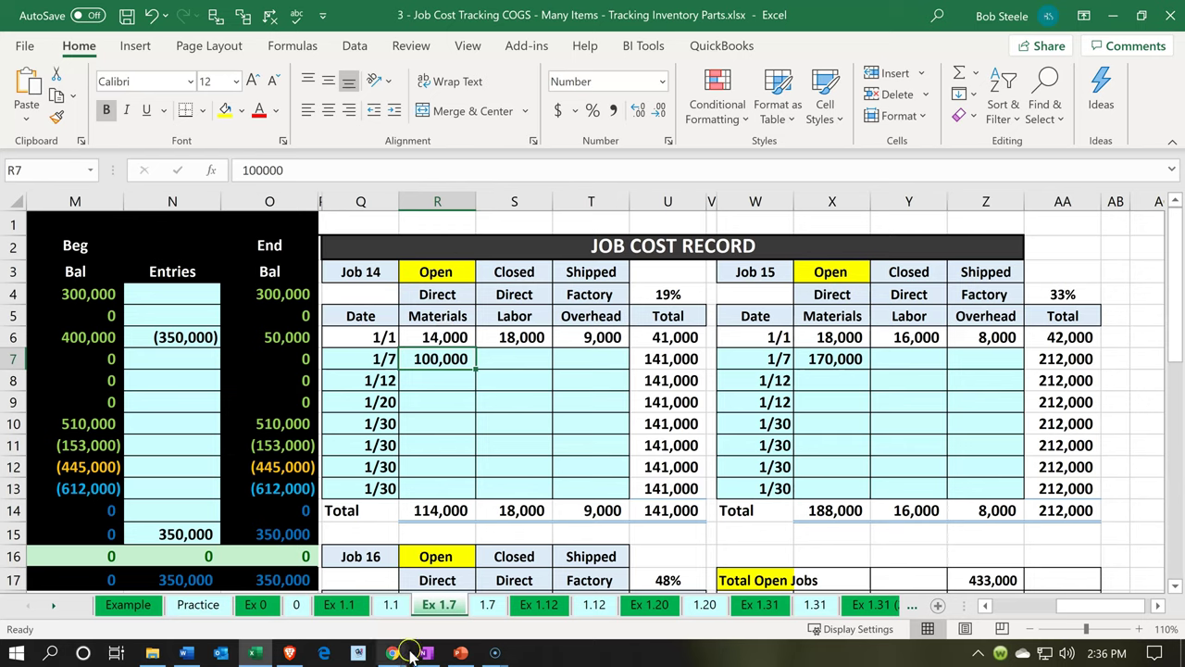
- Switch to QuickBooks Online in Chrome and show the list of new transaction types
mouse_move(398, 656)
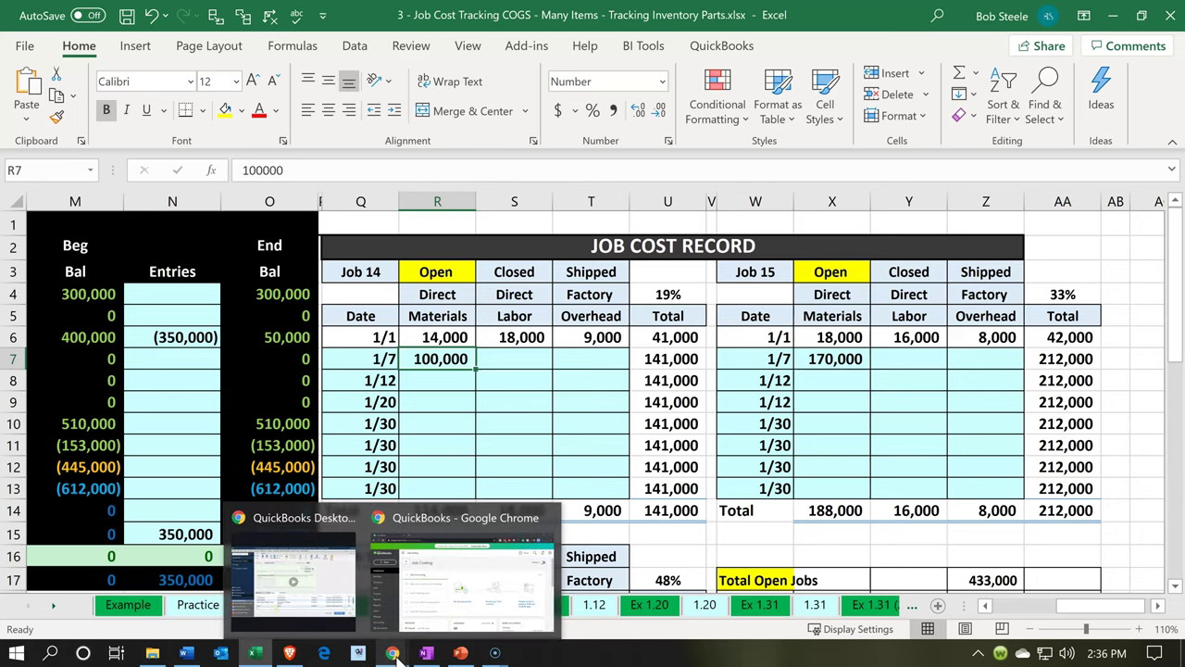
click(422, 607)
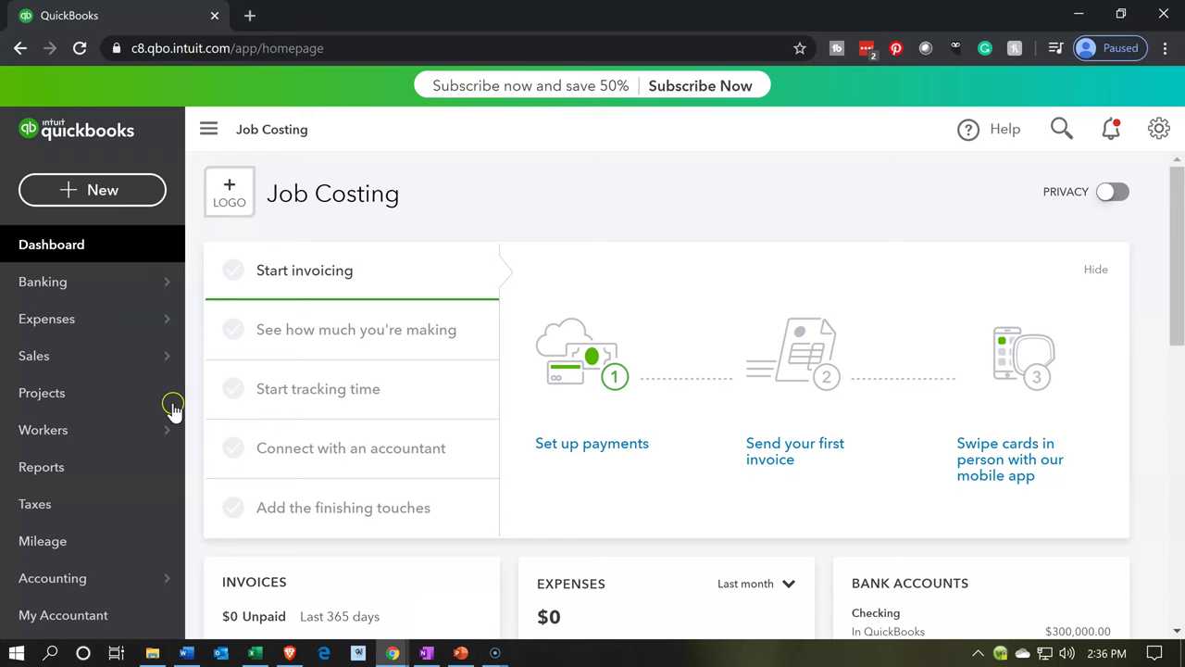
mouse_move(134, 379)
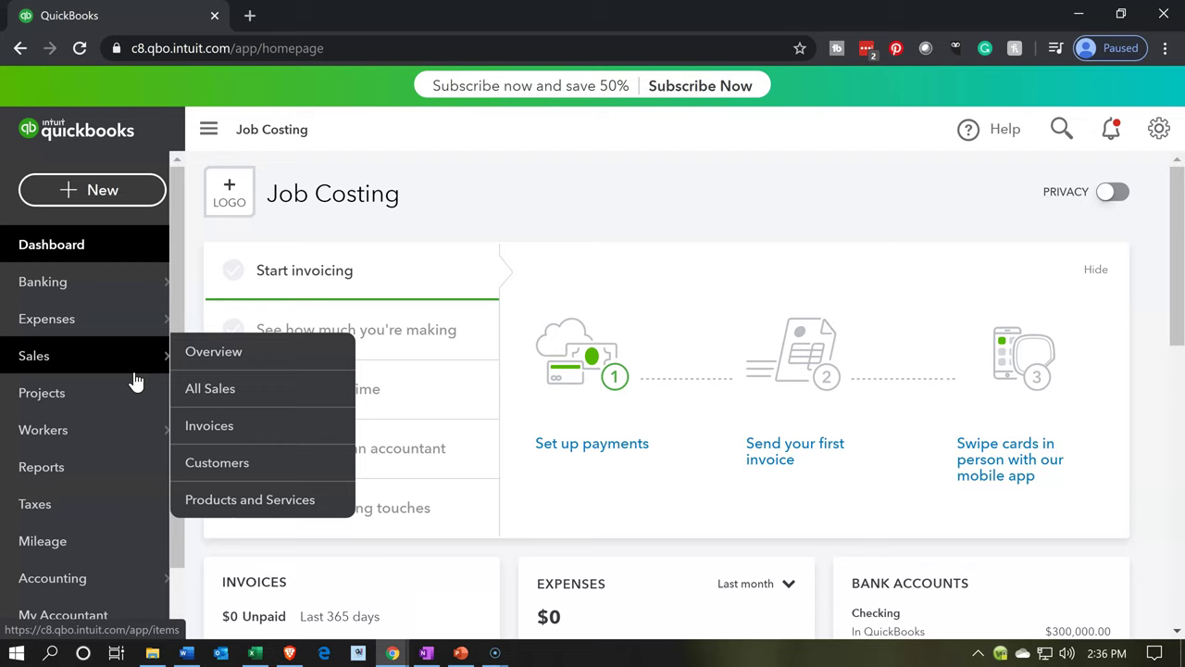
mouse_move(106, 274)
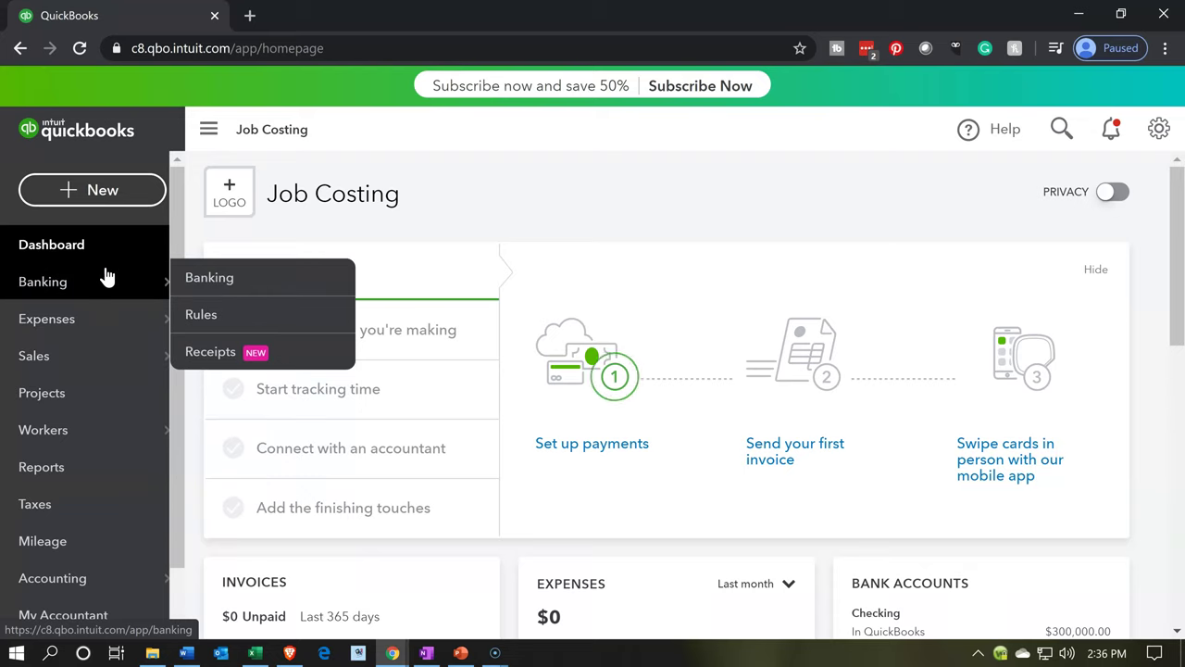
click(107, 195)
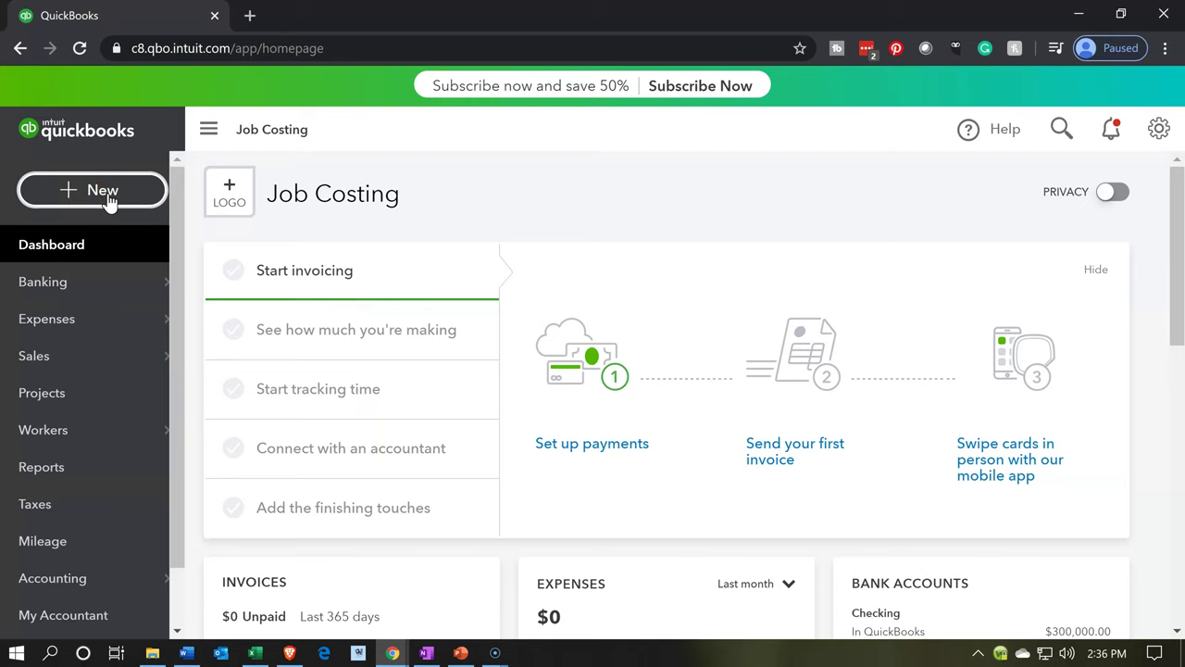
click(109, 200)
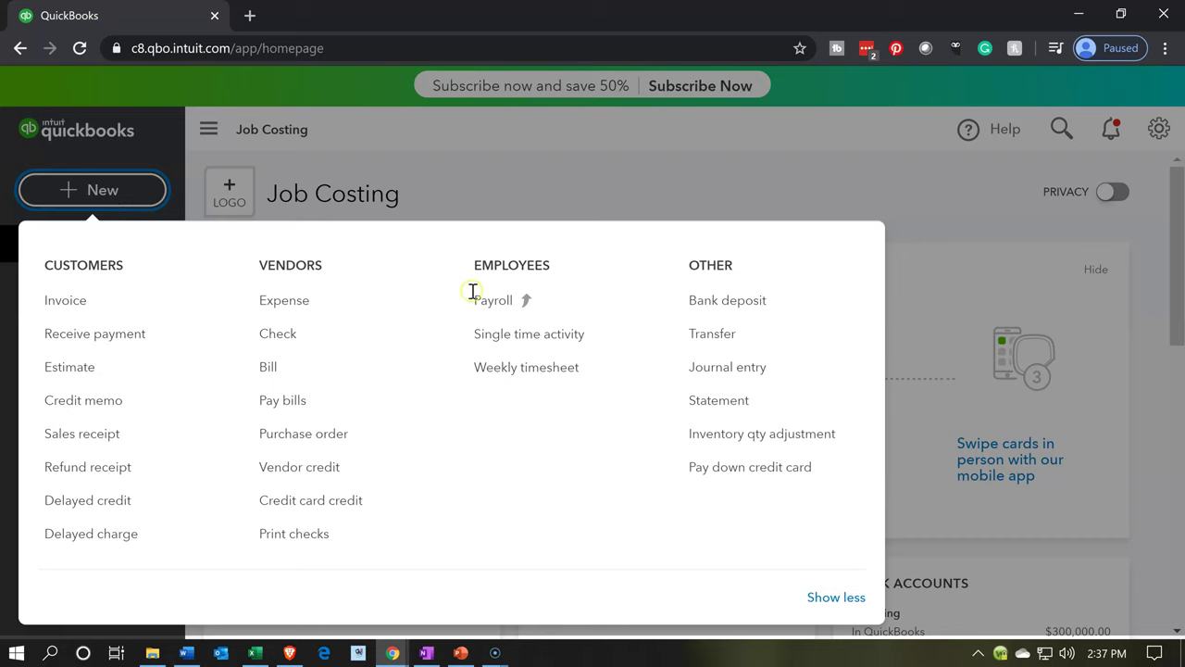
click(701, 367)
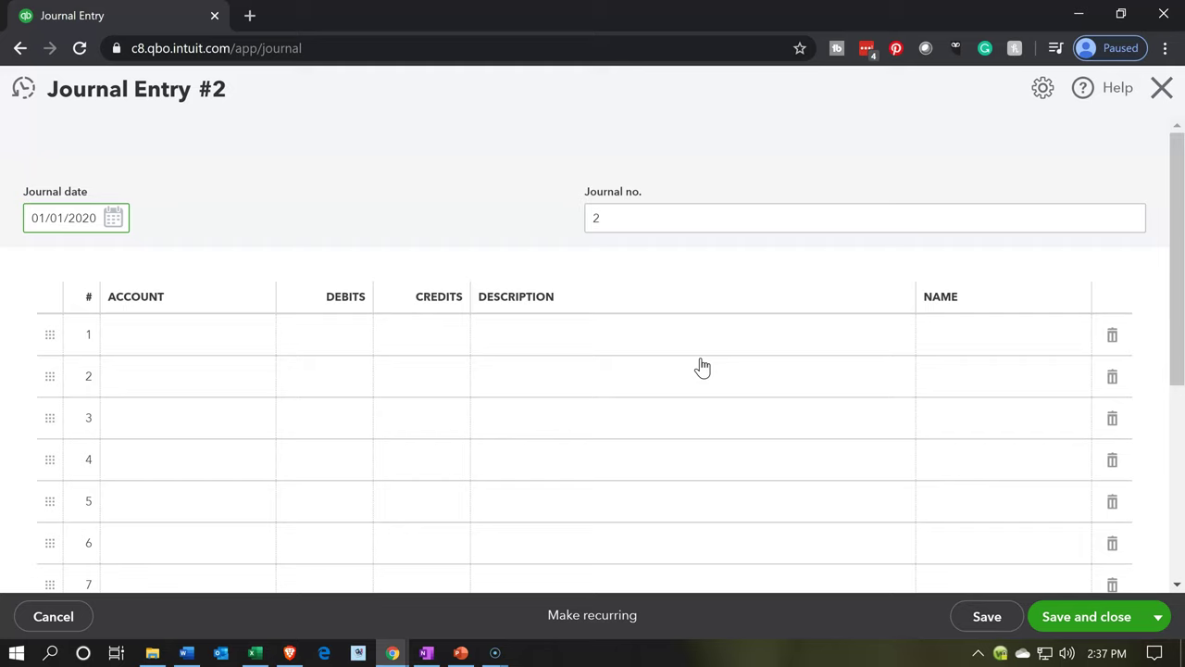
click(401, 358)
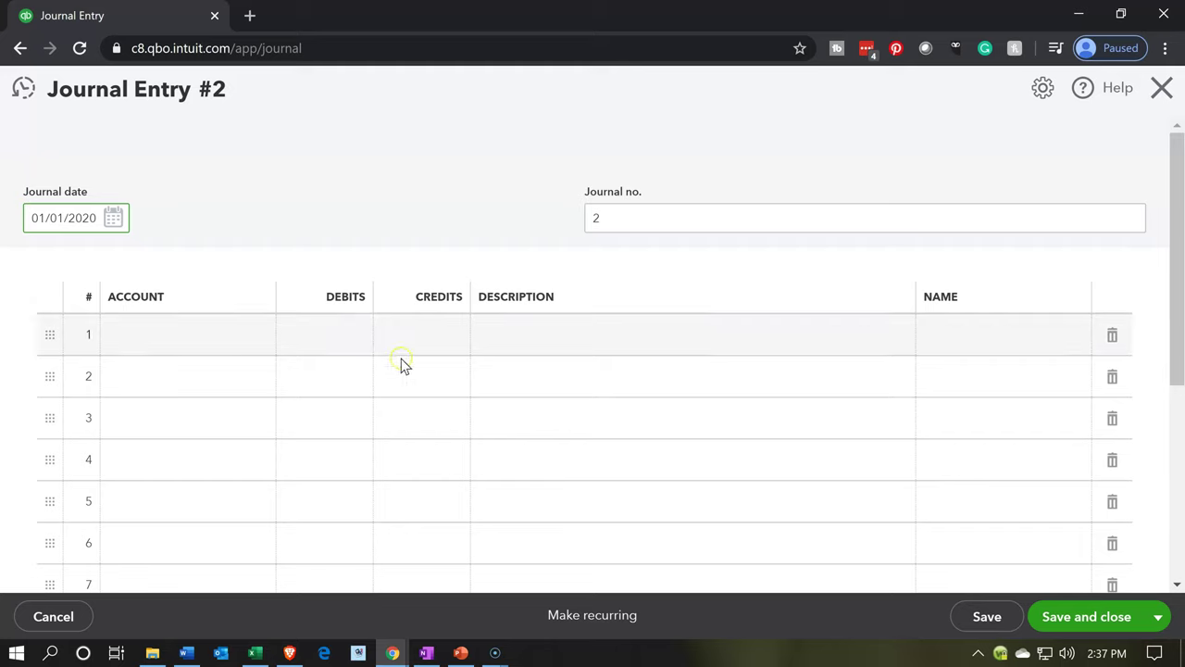
click(209, 363)
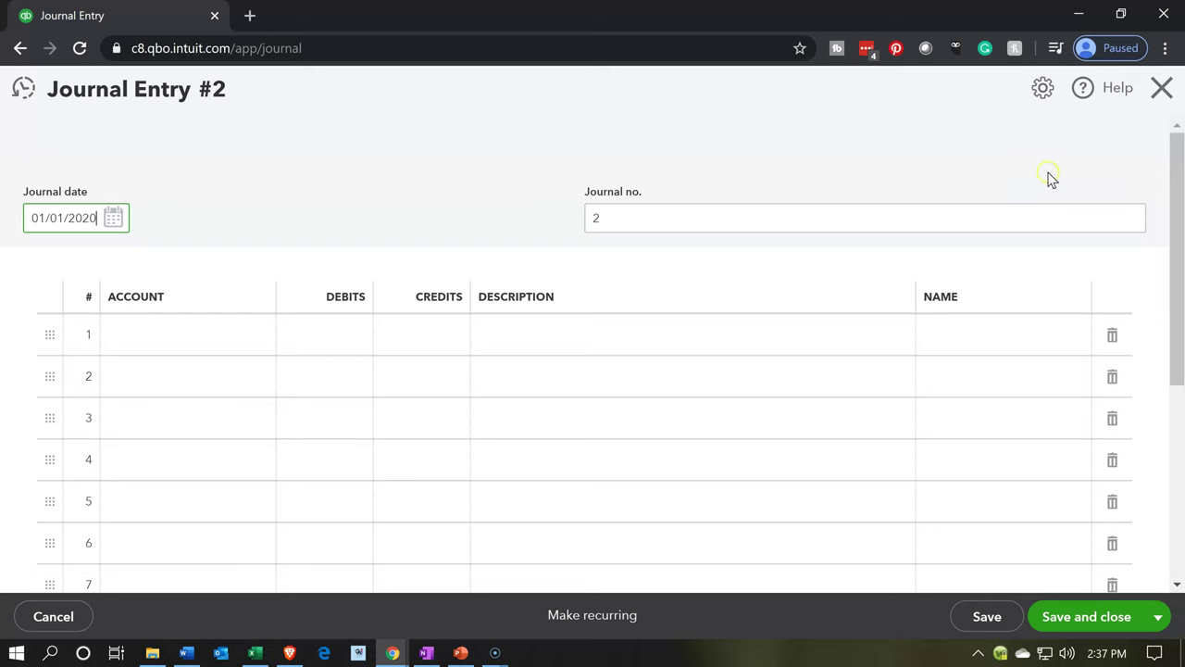
click(1163, 85)
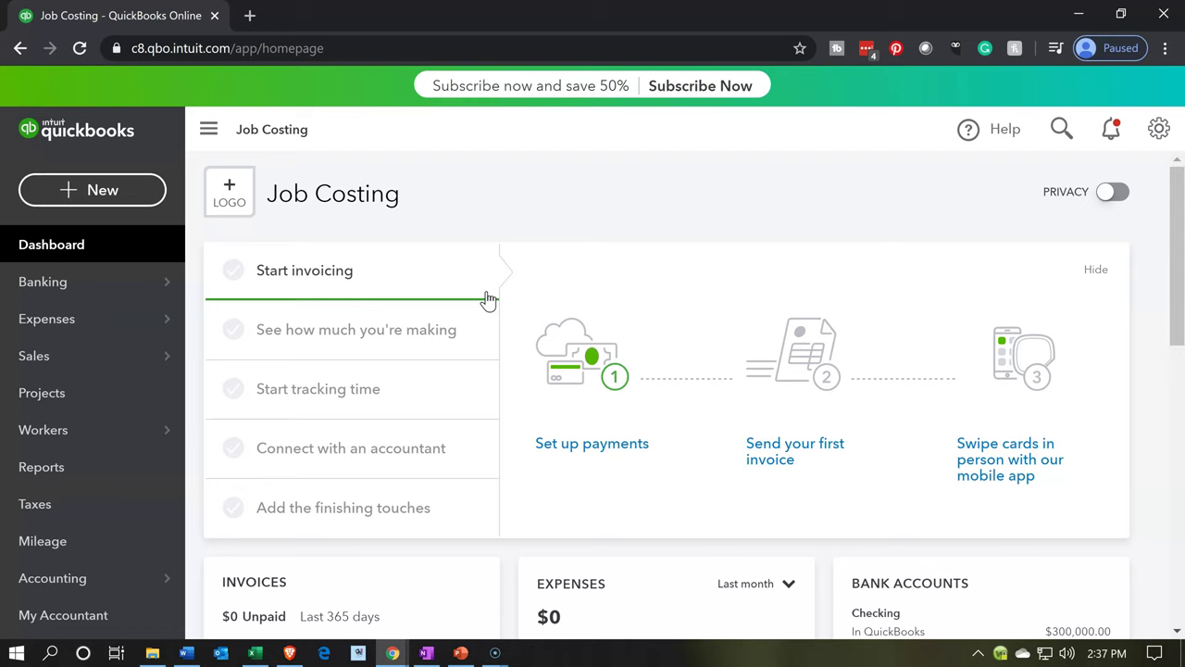
- Start a new vendor expense transaction for the direct materials transfer
click(103, 192)
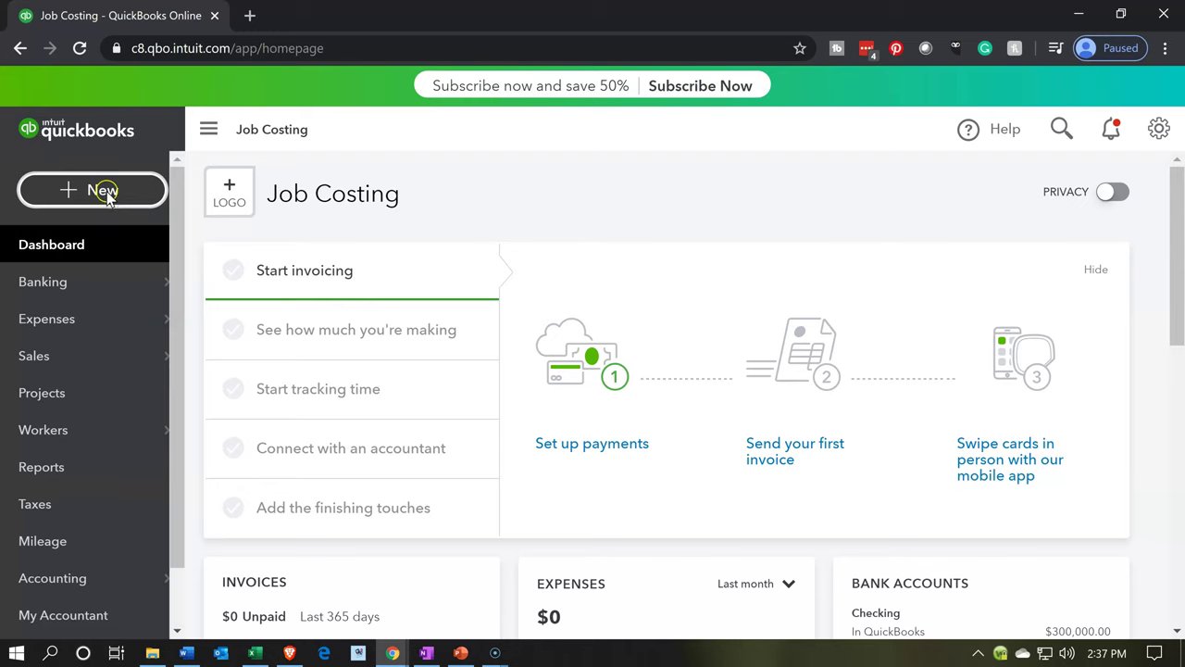
click(283, 303)
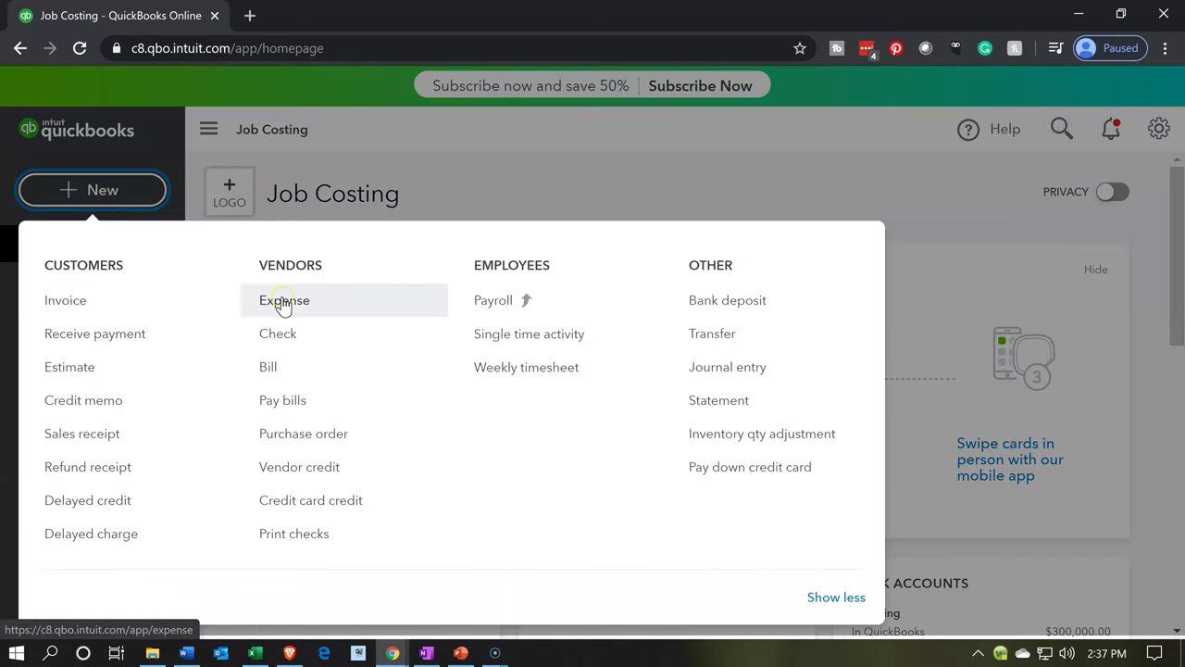
click(283, 304)
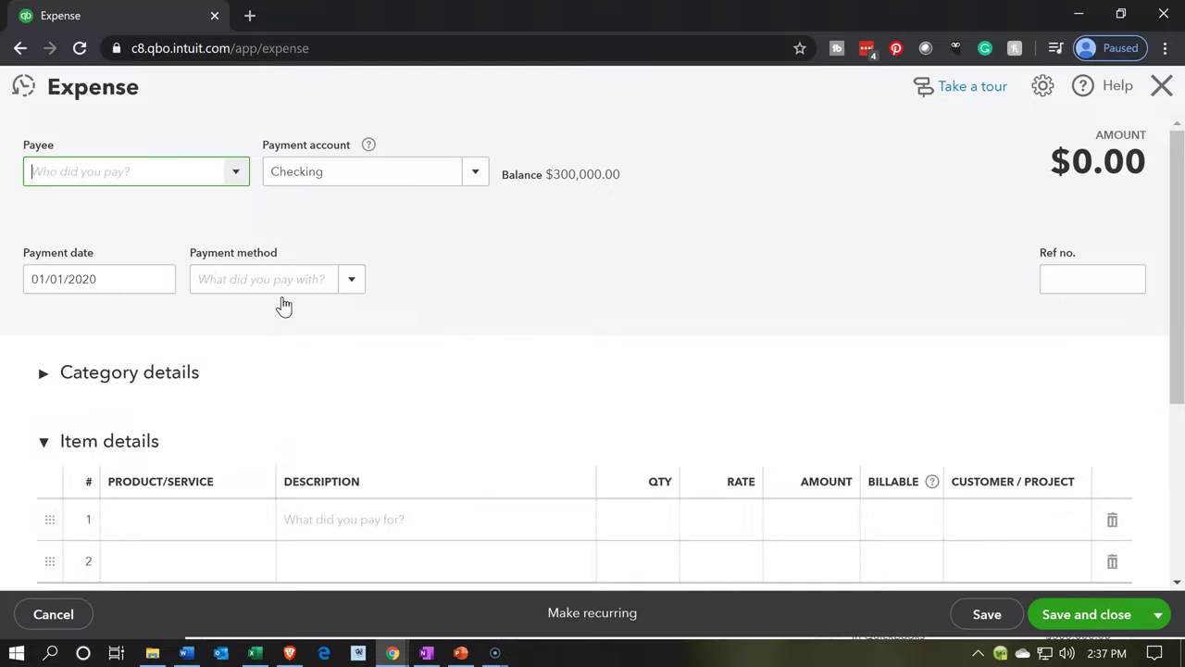
click(691, 252)
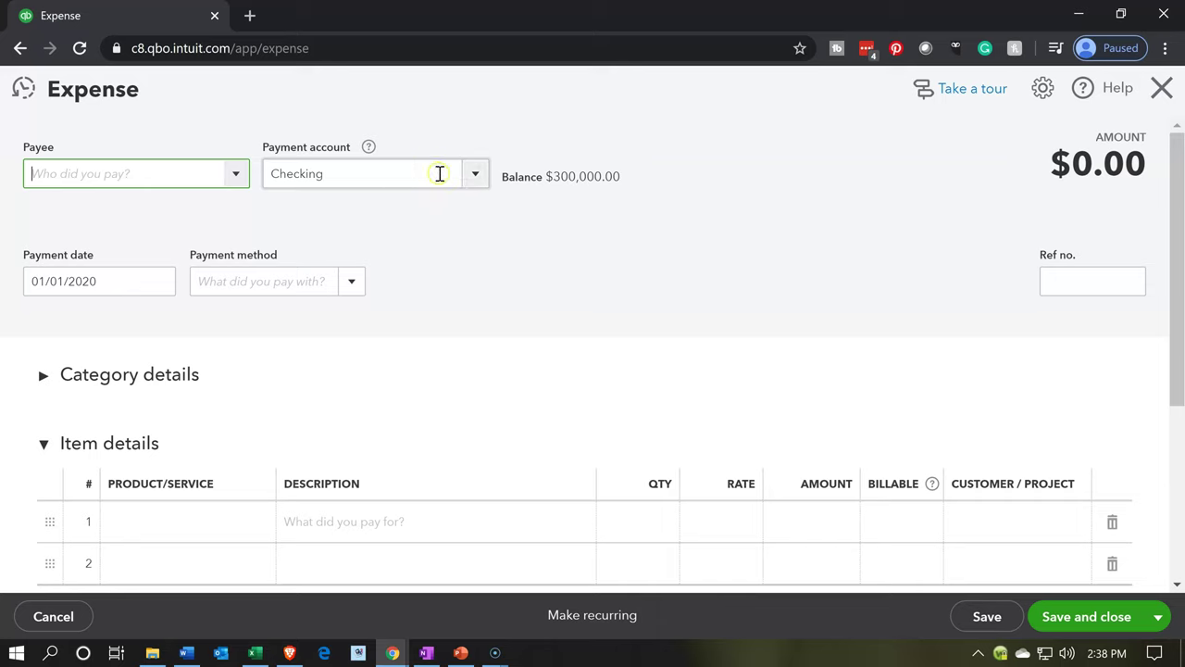
- Create a Bank account named Cash Clearing Account with detail type Cash on hand and use it as the expense's payment account
click(481, 189)
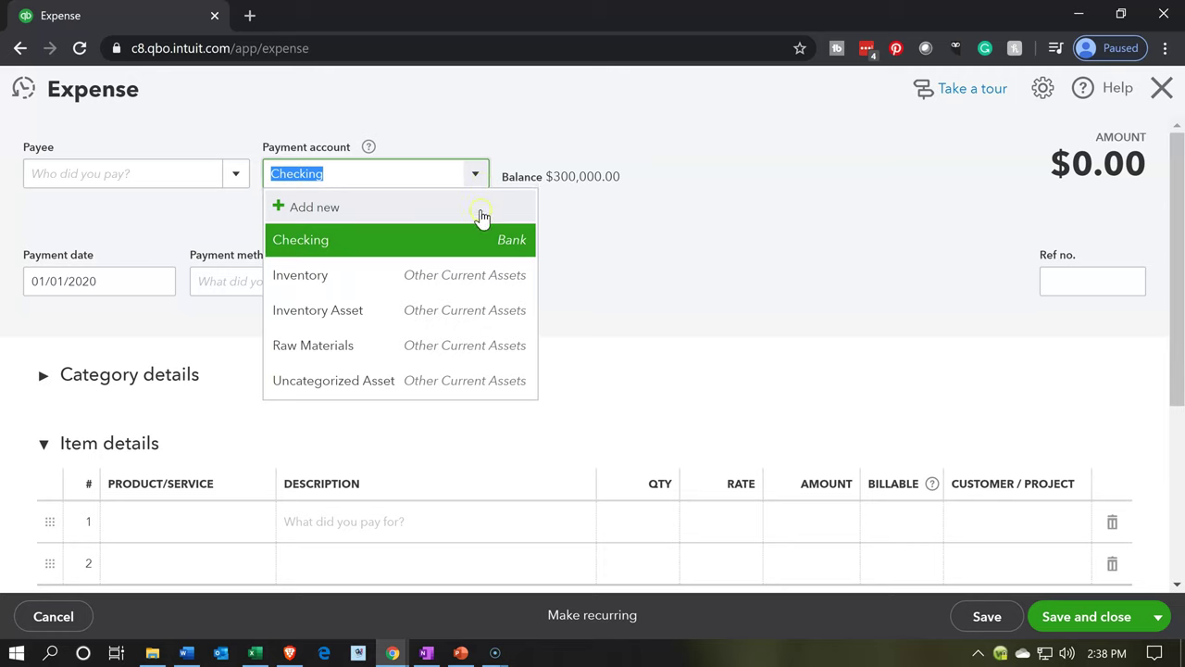
click(323, 207)
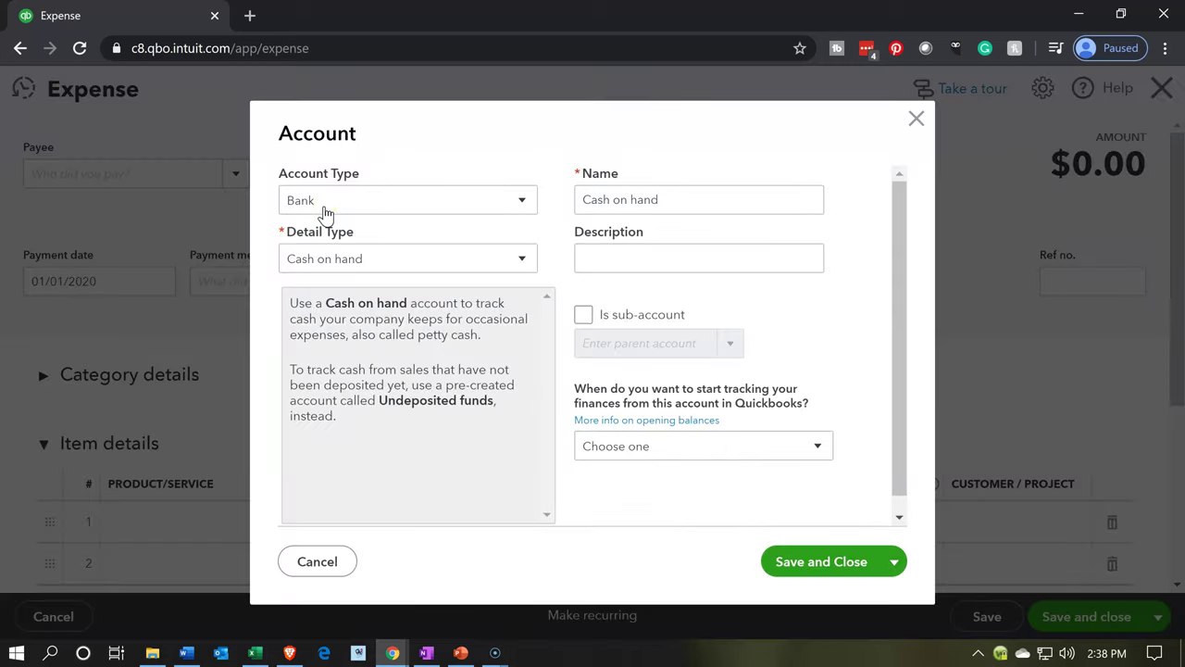
click(359, 261)
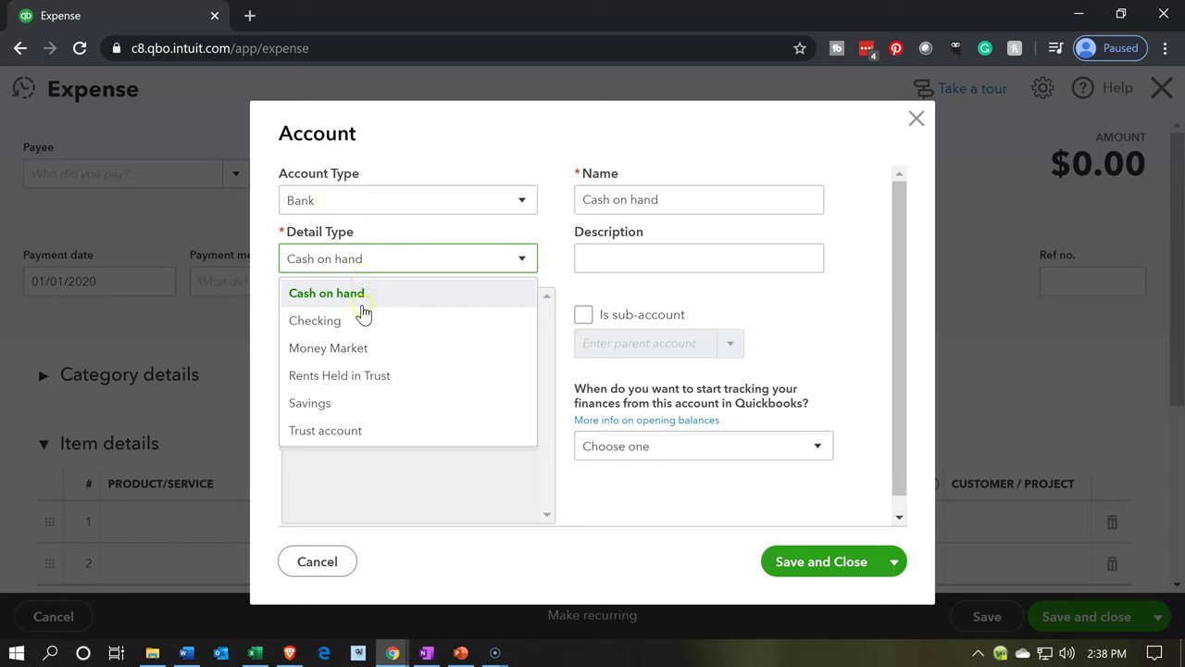
click(690, 203)
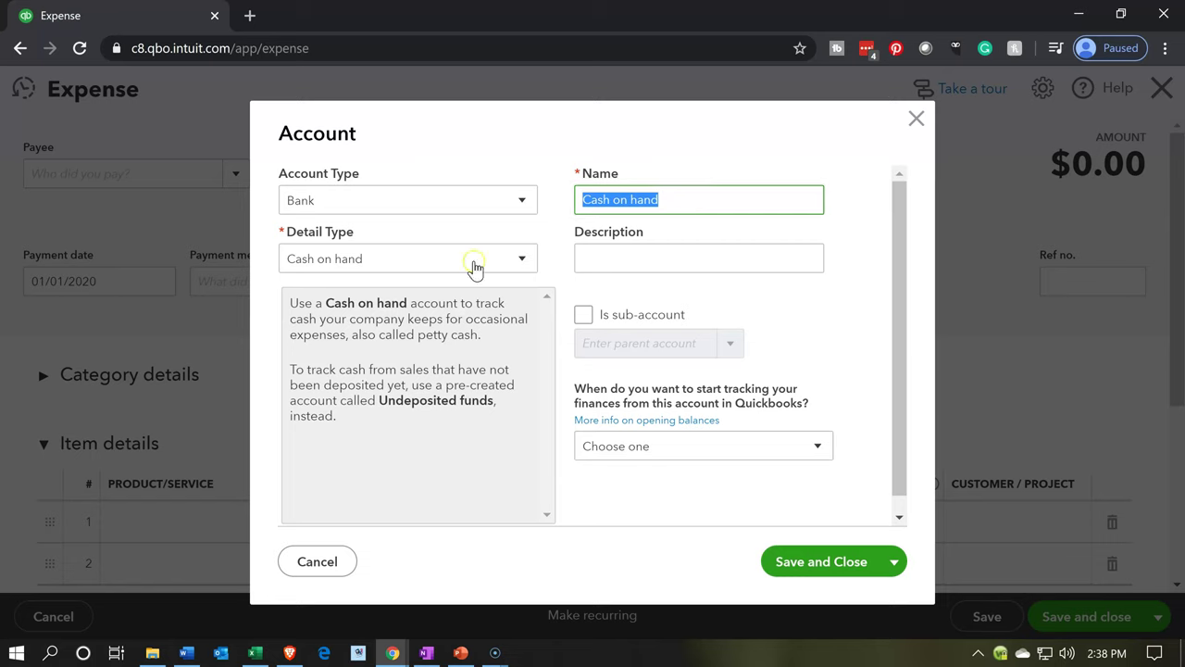
text(Ca)
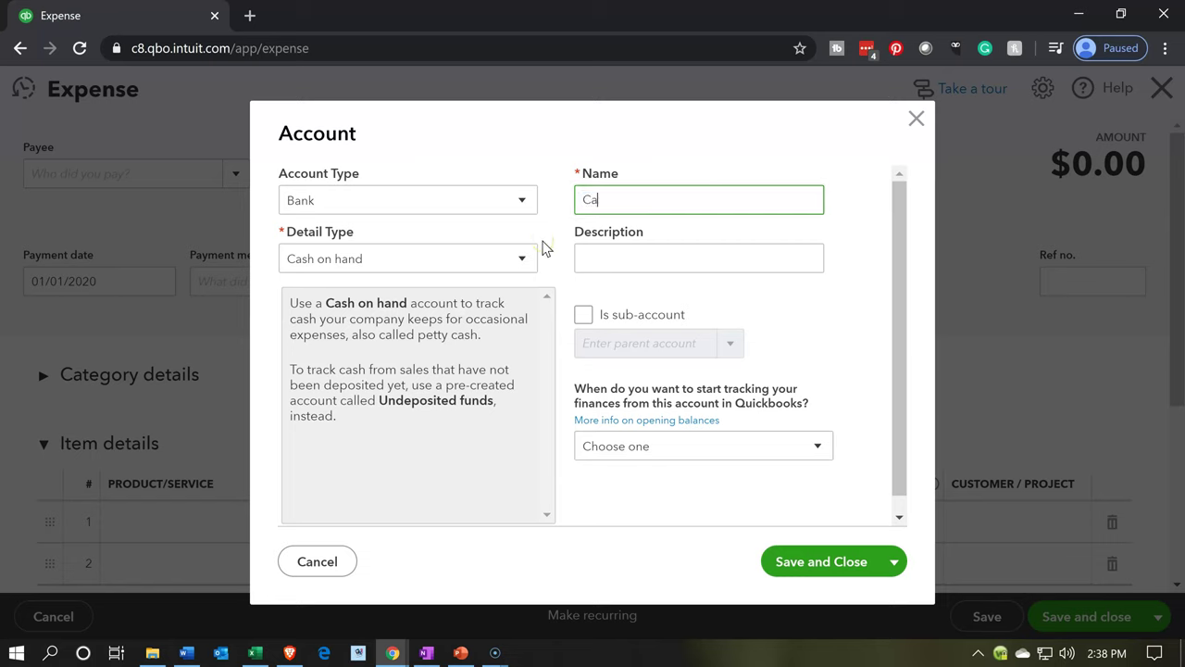
text(sh Clearing Account)
key(Tab)
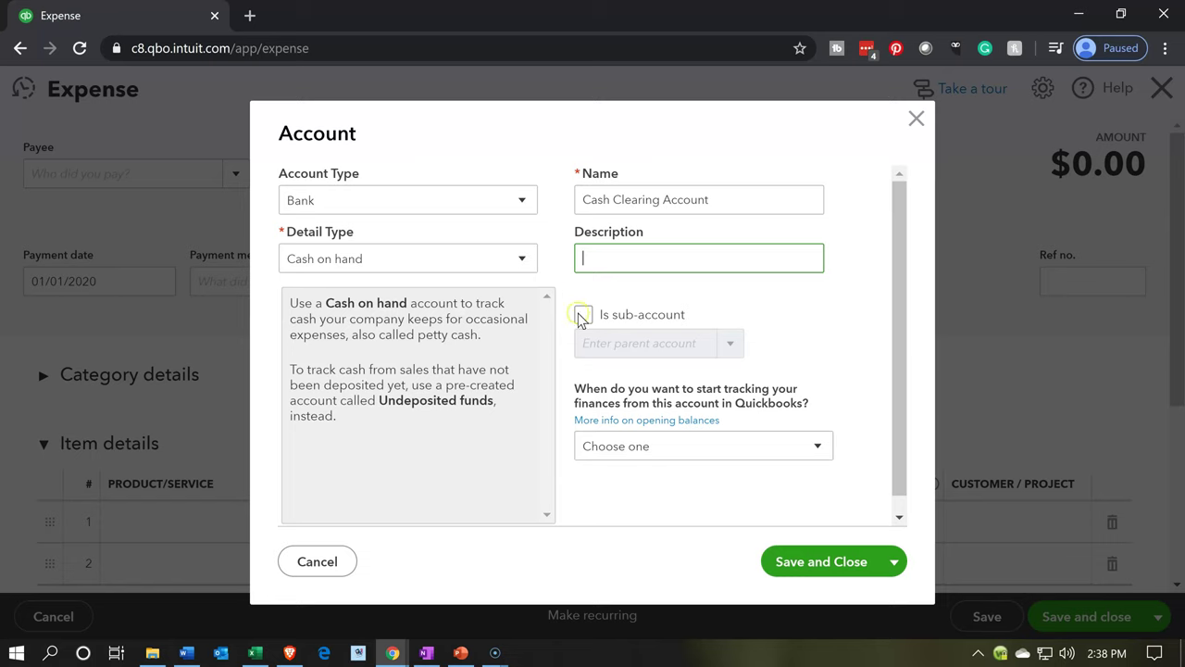
click(794, 565)
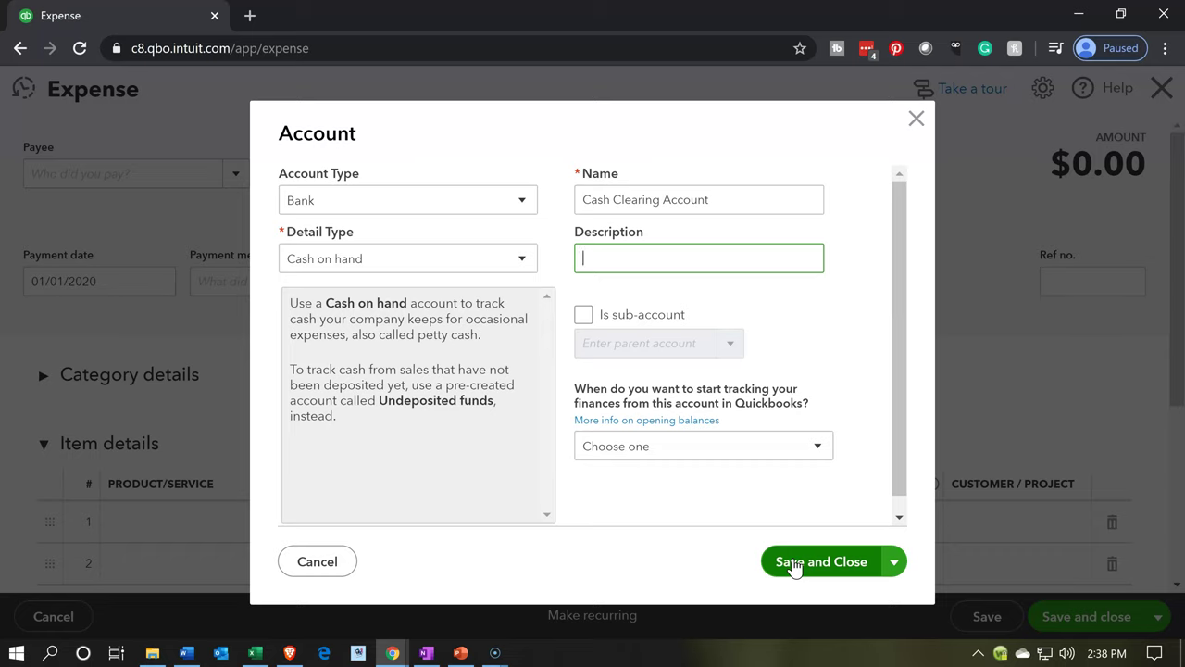
click(875, 555)
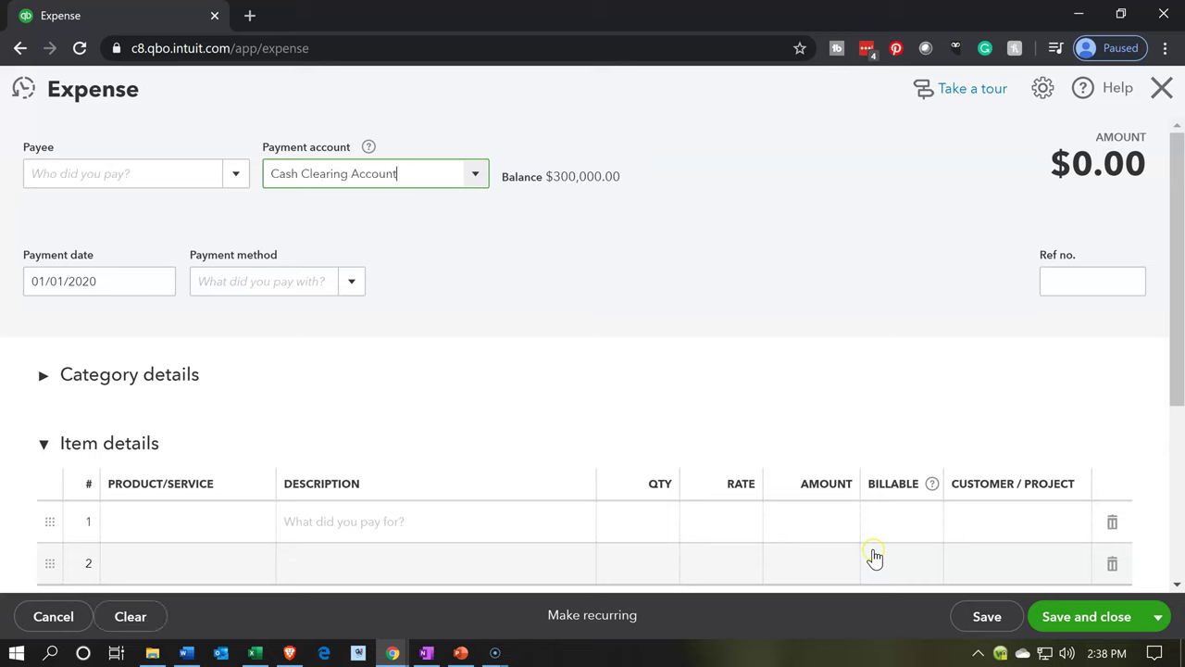
- Choose the existing vendor Misc as the payee of the expense
click(170, 168)
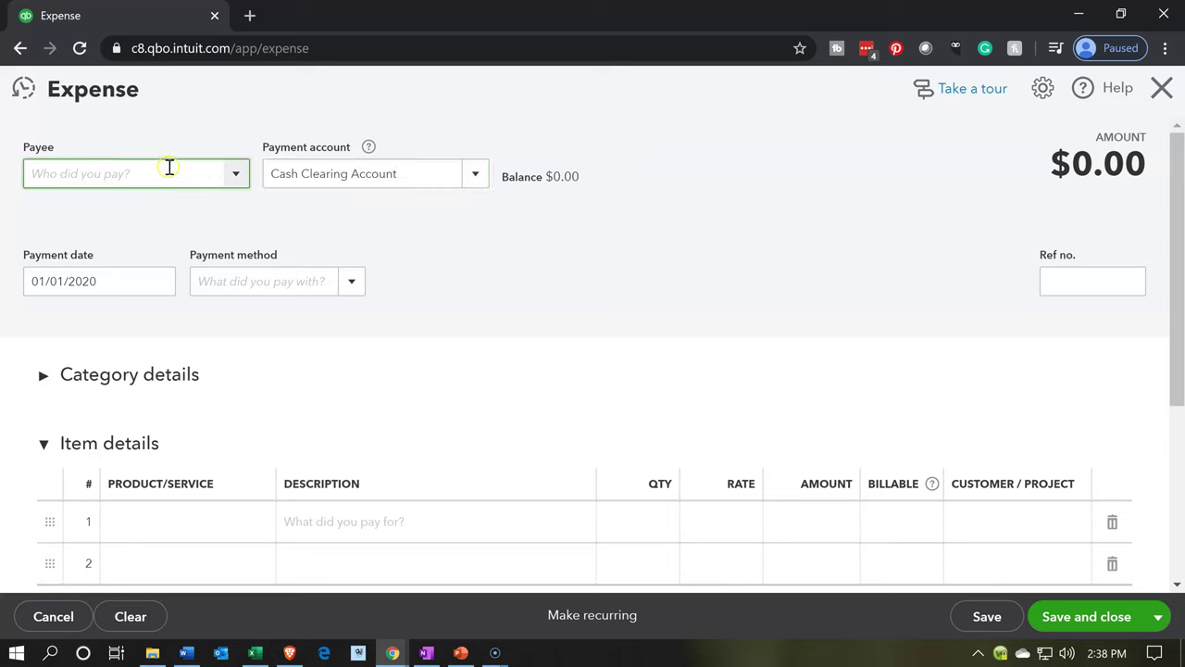
text(Misc)
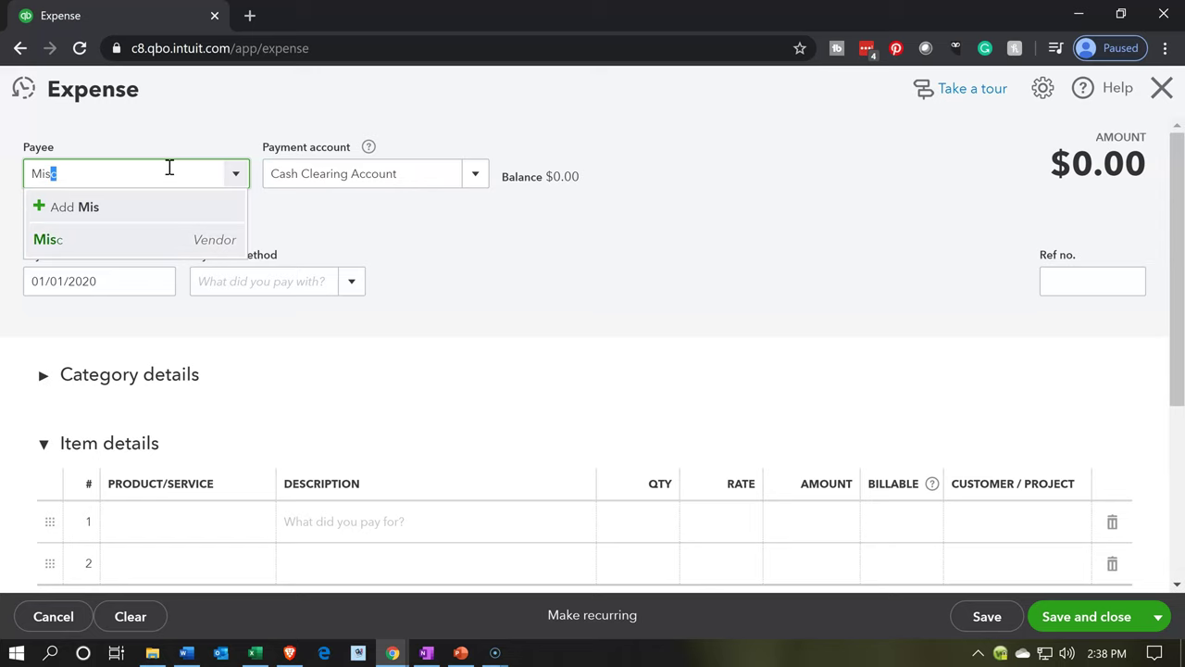
key(Tab)
key(Tab)
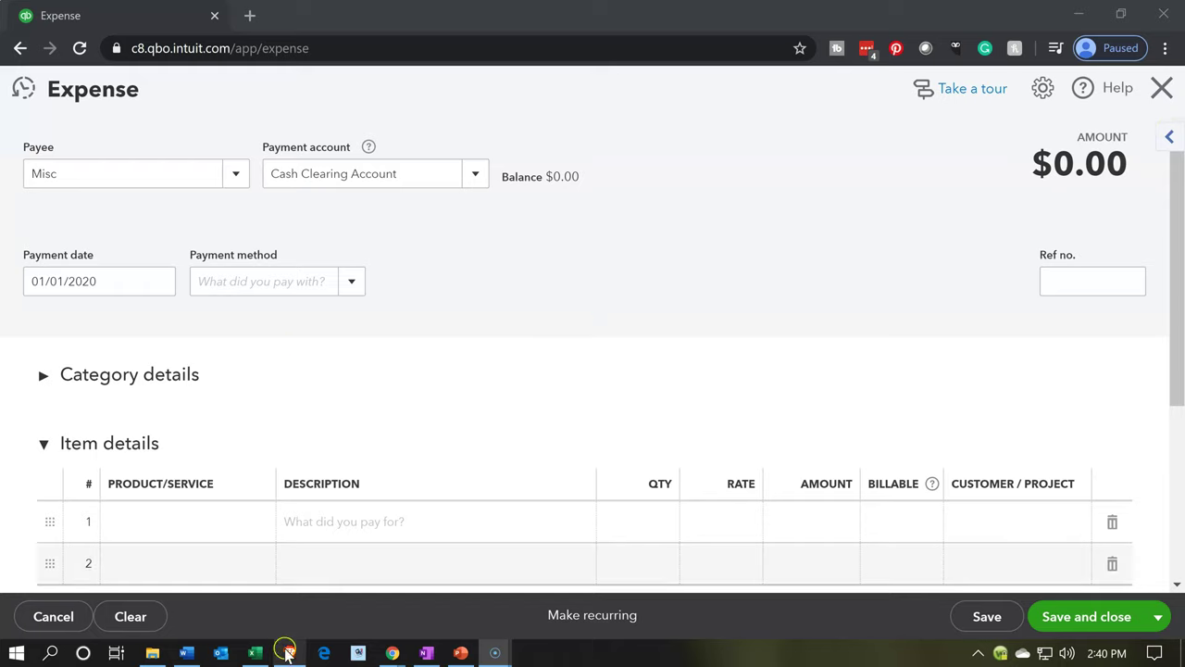
- Set the expense's payment date to 01/07/2020 and its payment method to Cash
click(256, 653)
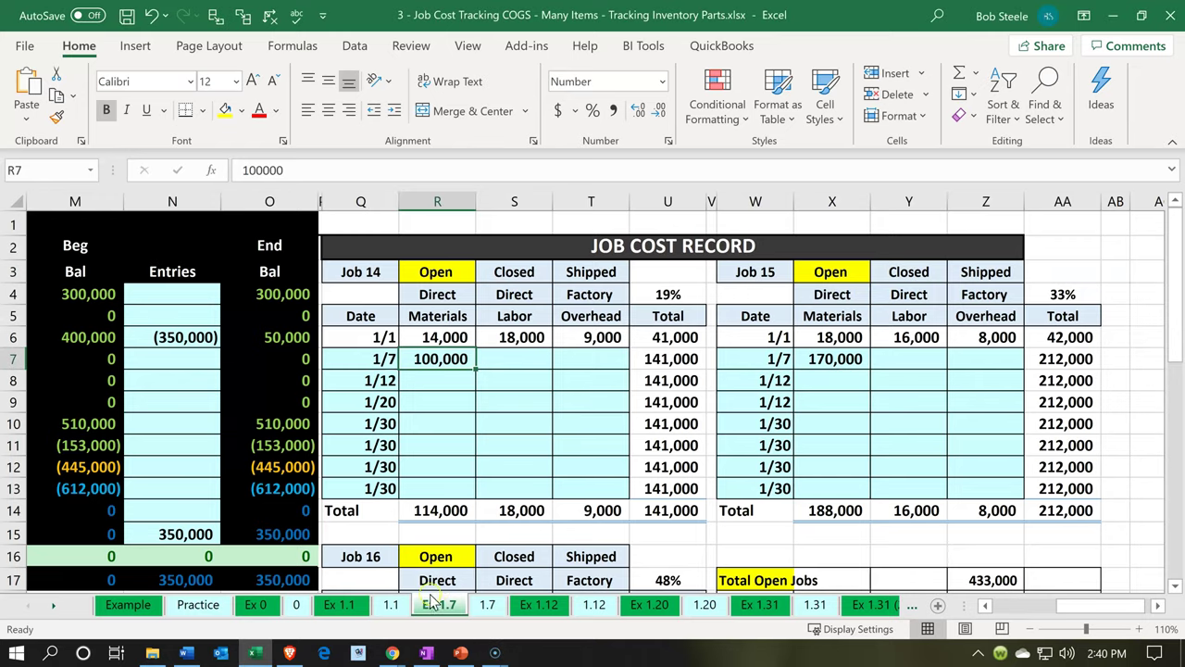
click(266, 654)
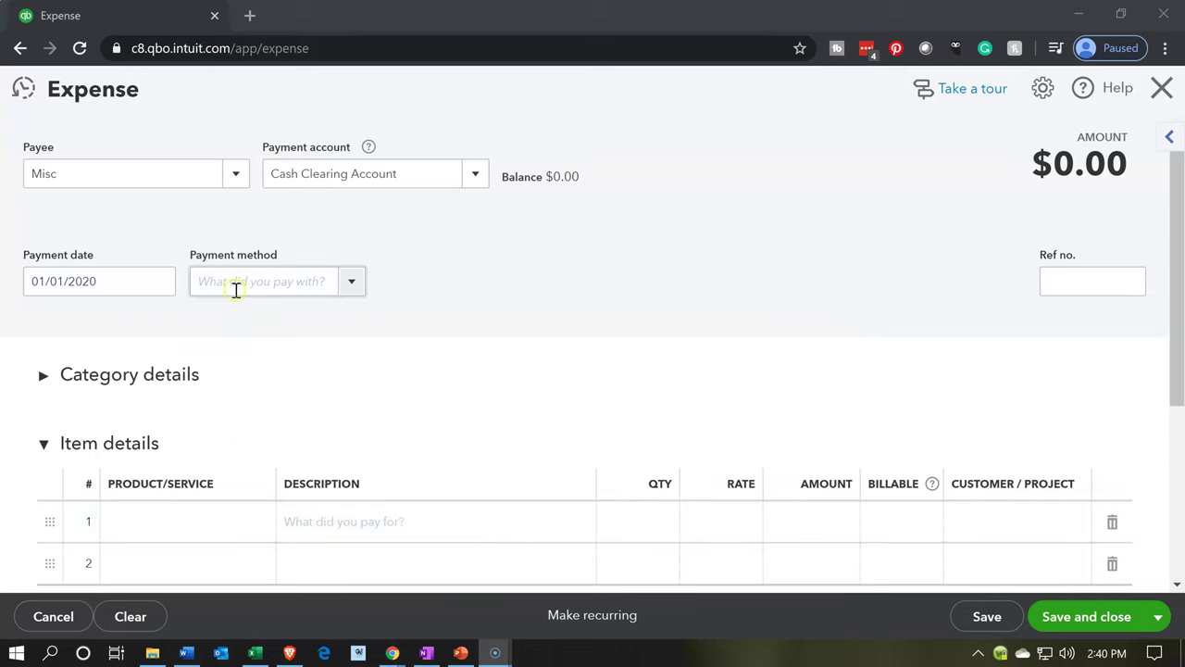
click(121, 280)
key(ctrl+a)
text(+)
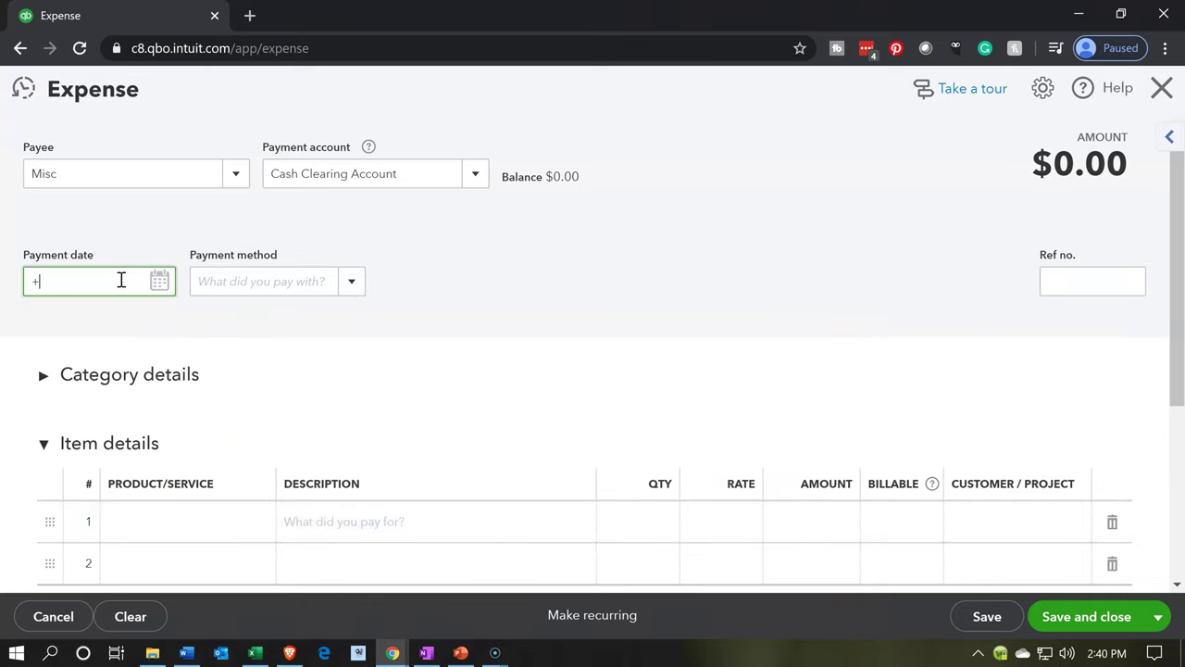
key(plus)
key(plus)
key(plus)
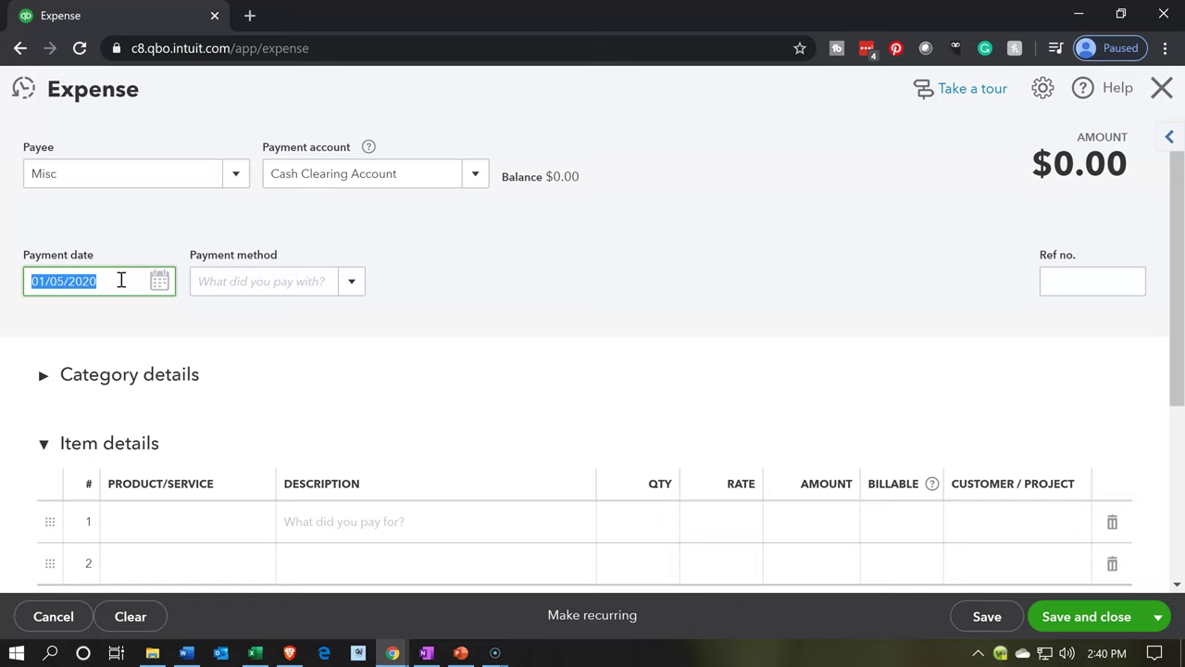
key(plus)
click(355, 287)
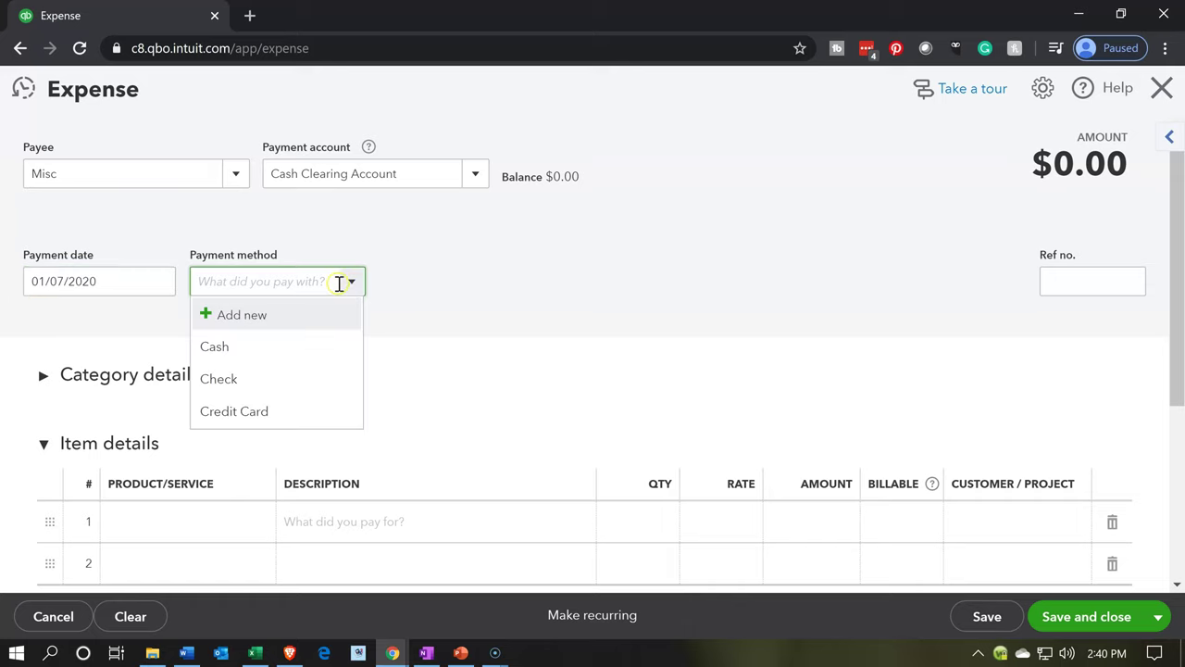
click(318, 347)
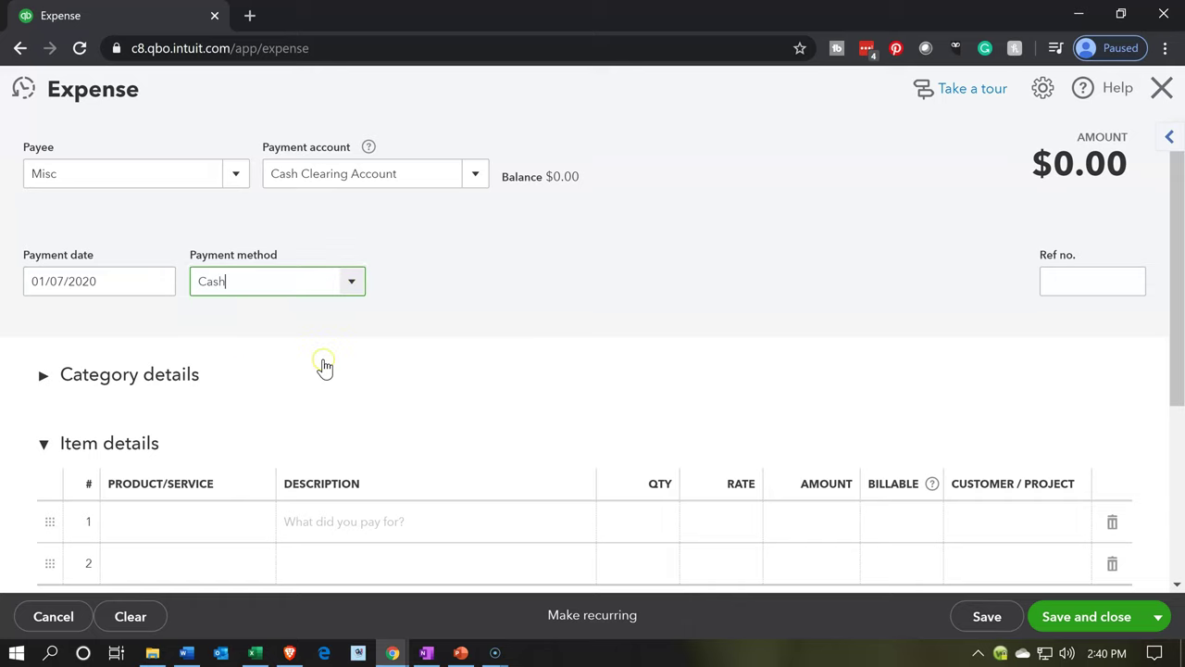
click(324, 367)
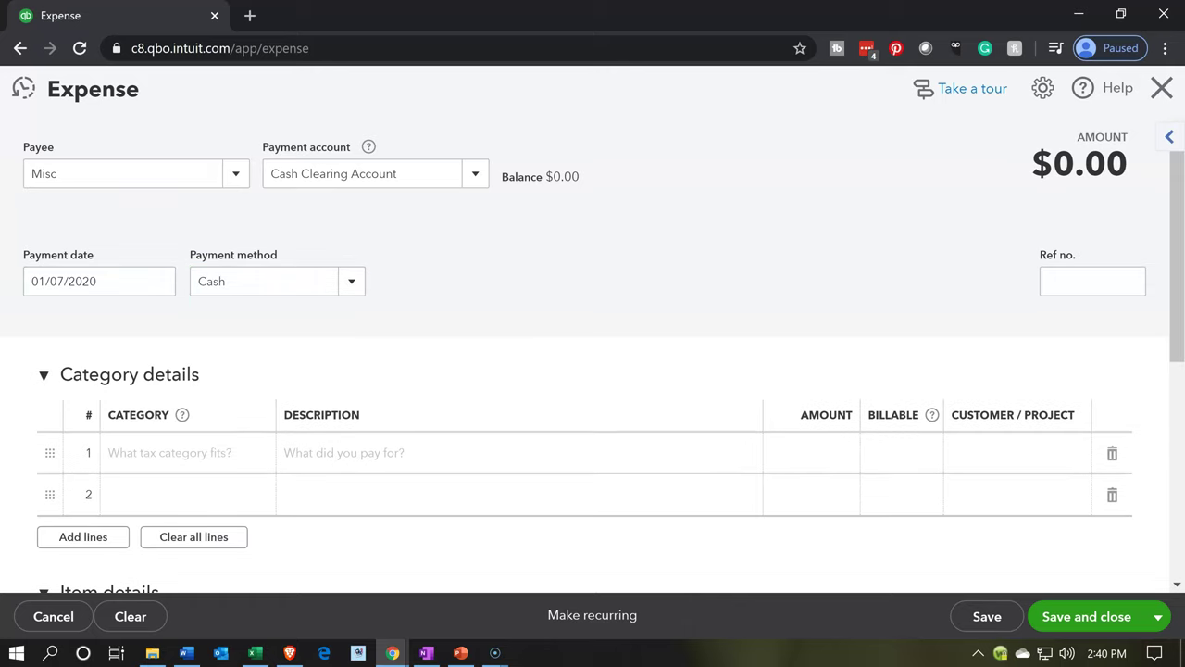
click(41, 381)
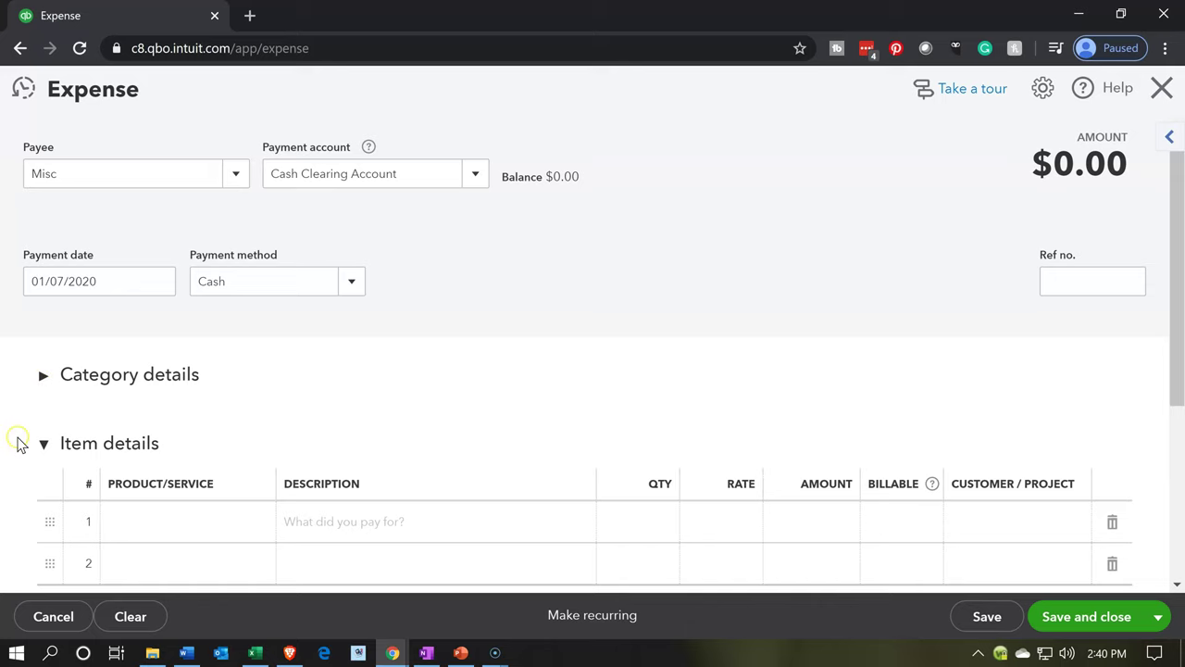
scroll(24, 467, down, 1)
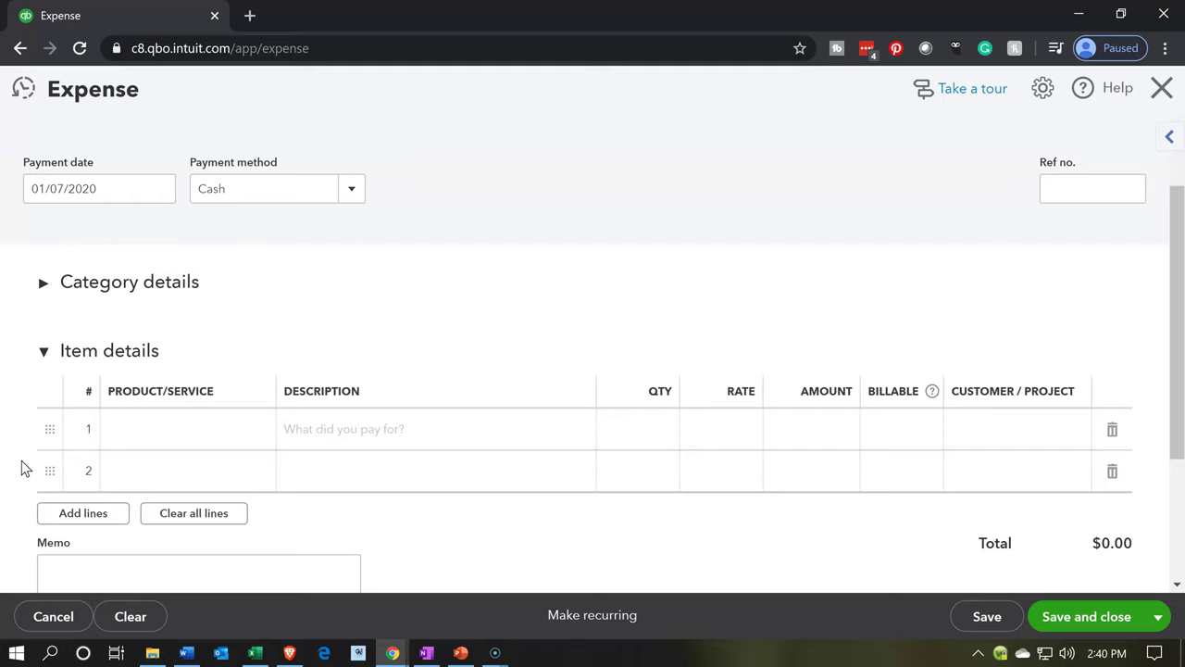
scroll(22, 468, up, 1)
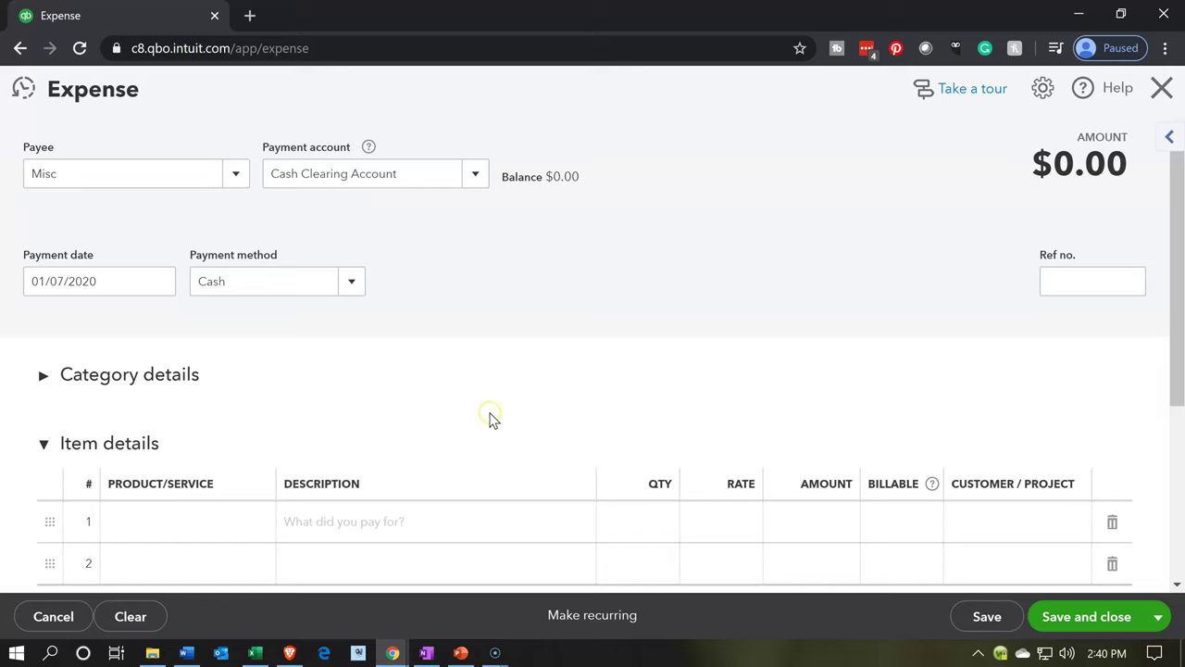
- Choose Cement render as the product on the first item details line of the expense
scroll(494, 420, down, 2)
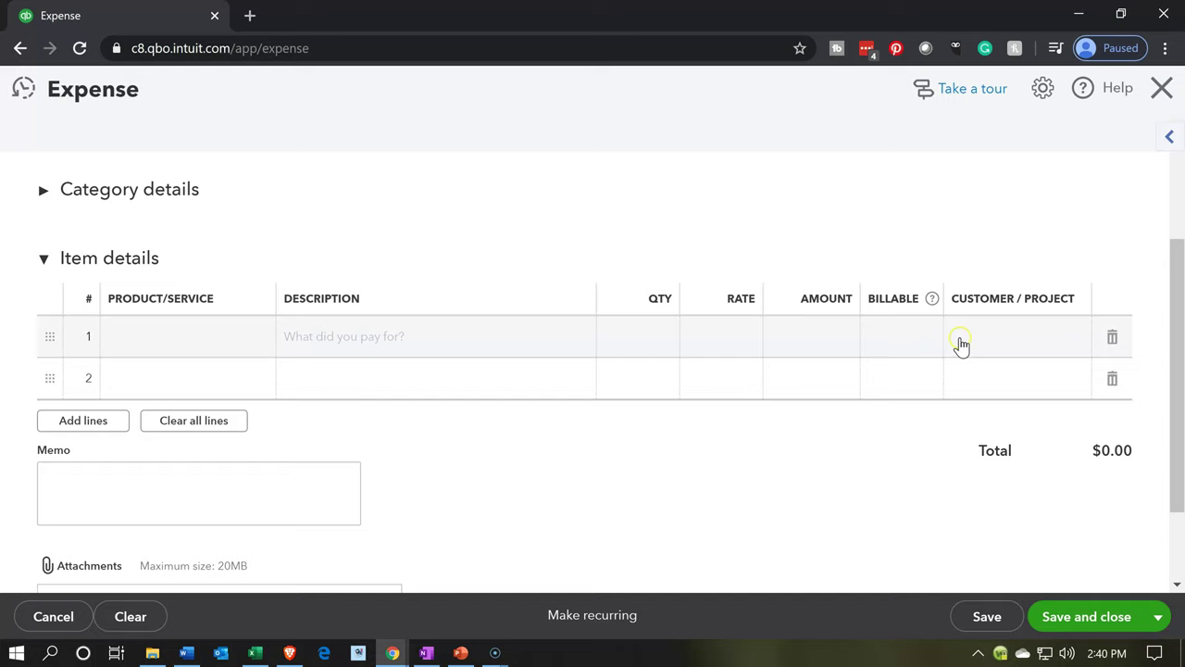
click(182, 352)
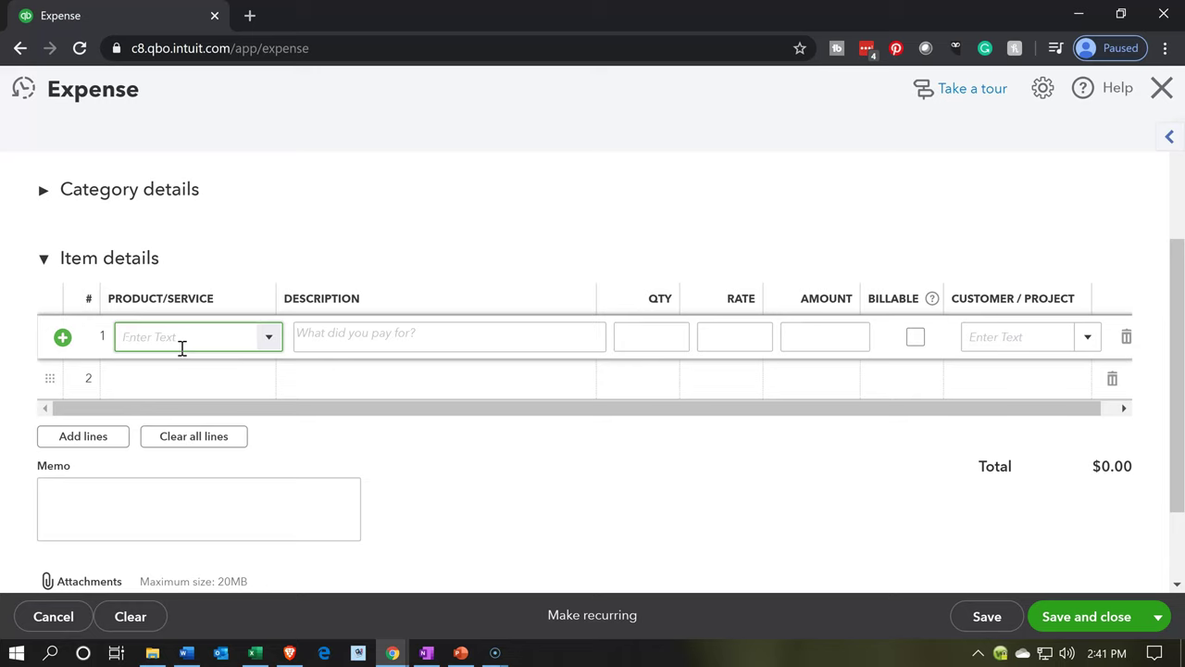
text(Cem)
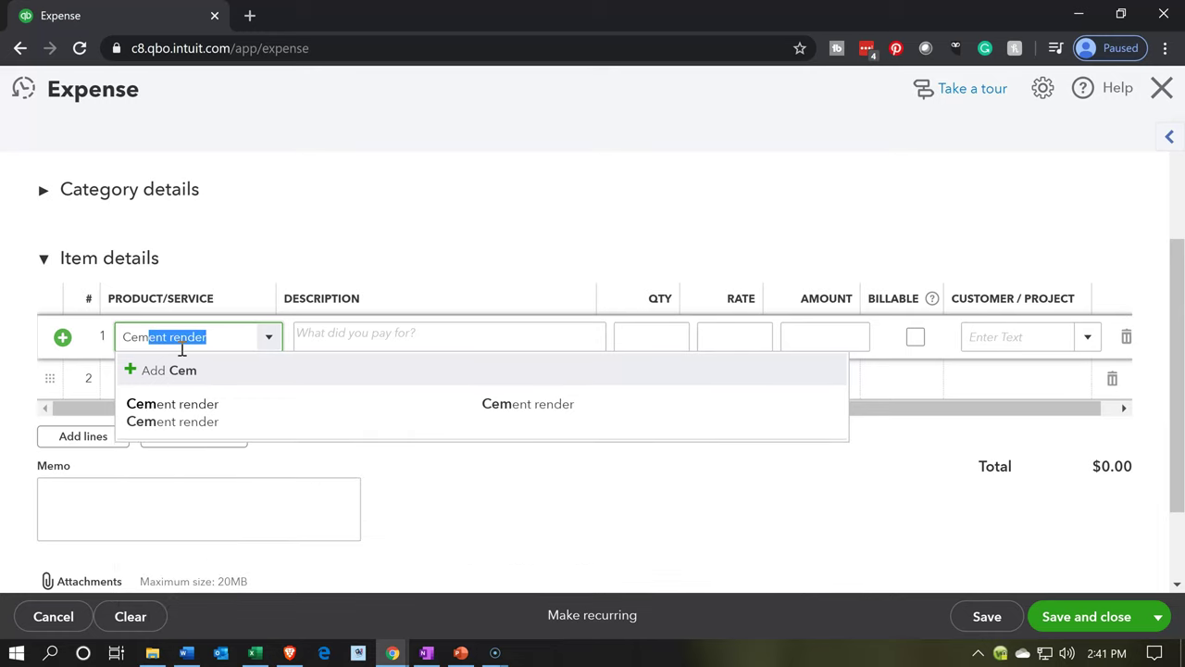
key(Tab)
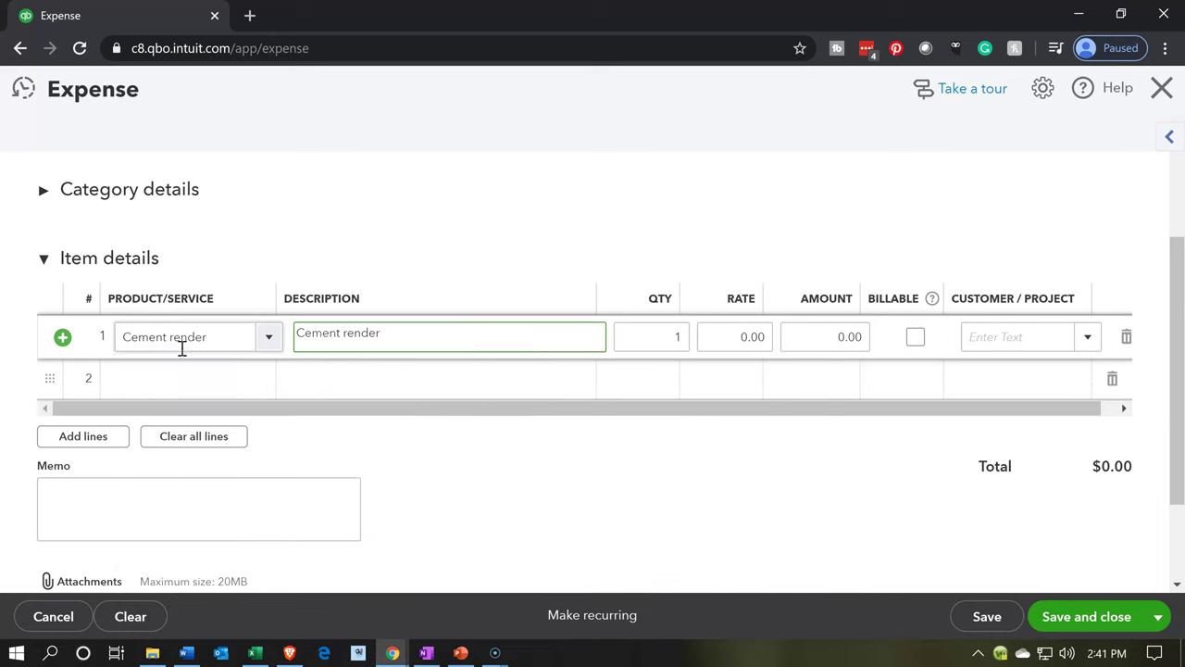
- Check Job 14's direct materials in the Excel job cost record and set the Cement render line's rate to 14,000 in the expense
click(256, 654)
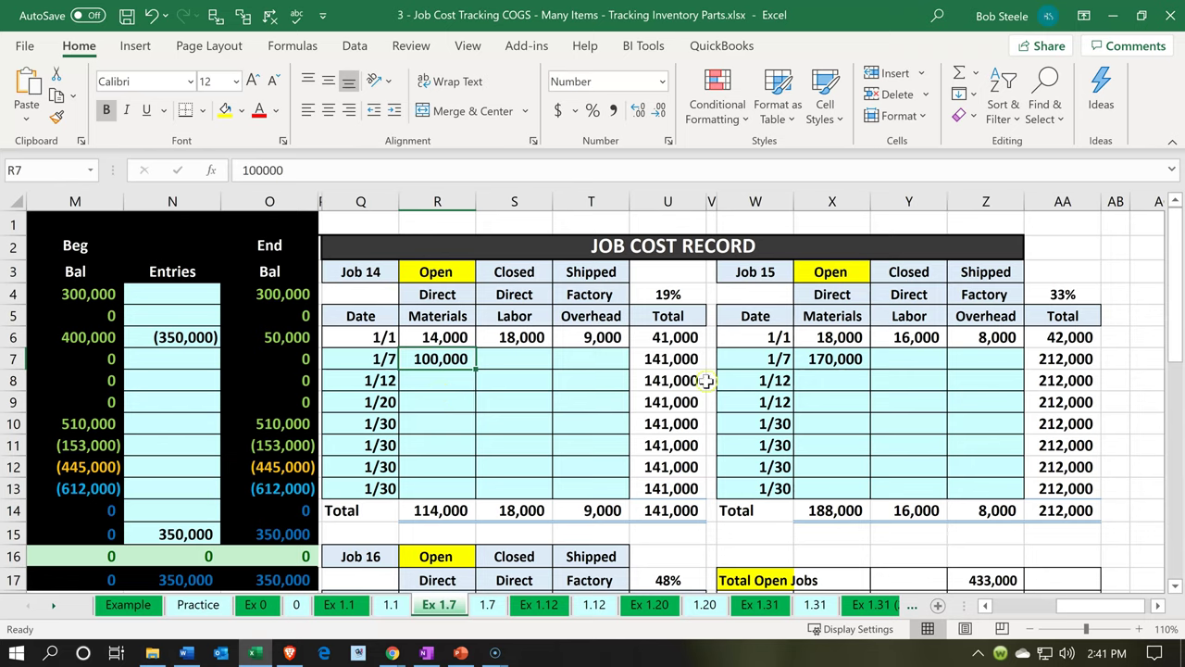
scroll(782, 368, down, 1)
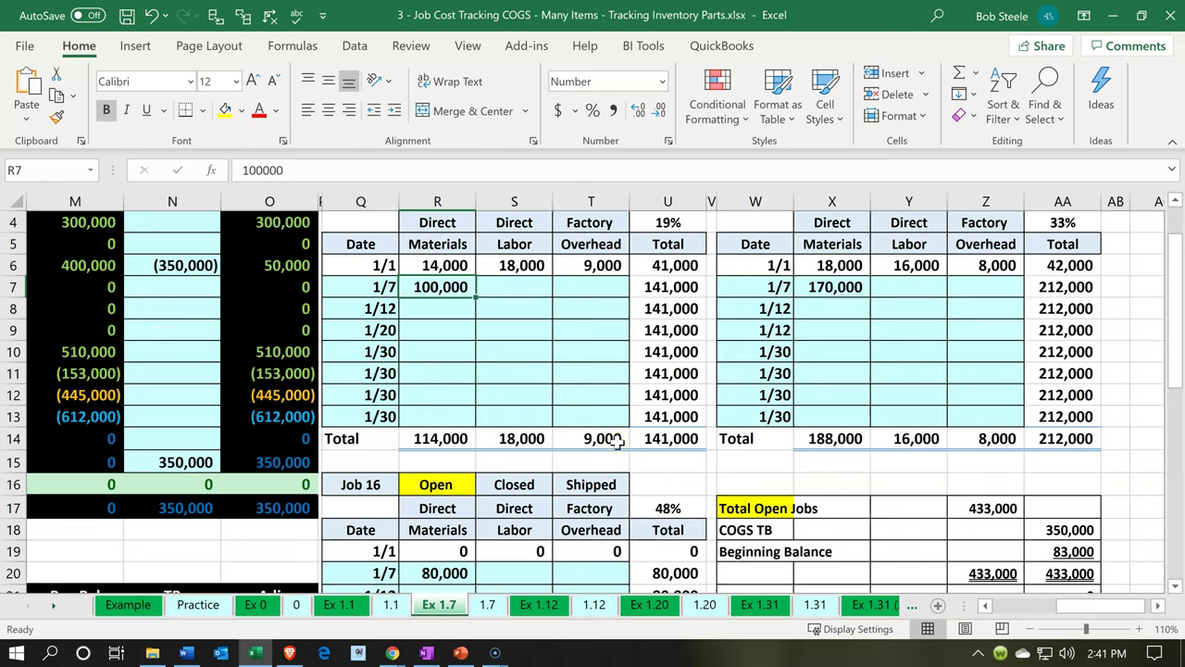
scroll(615, 441, up, 1)
click(267, 654)
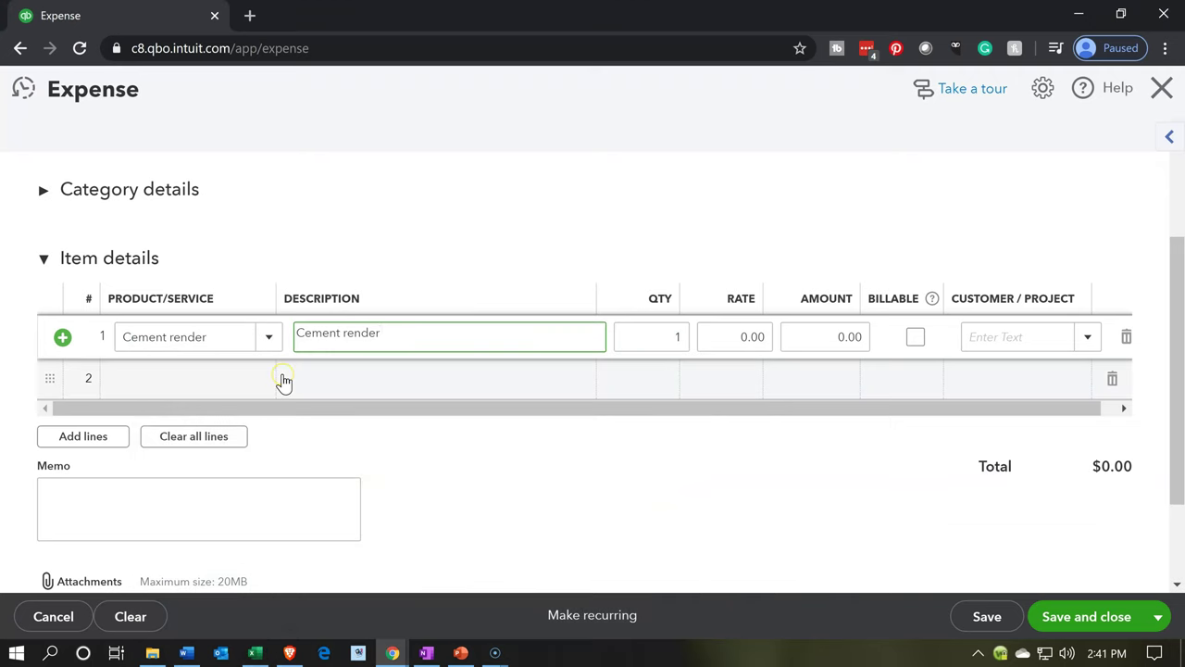
key(Tab)
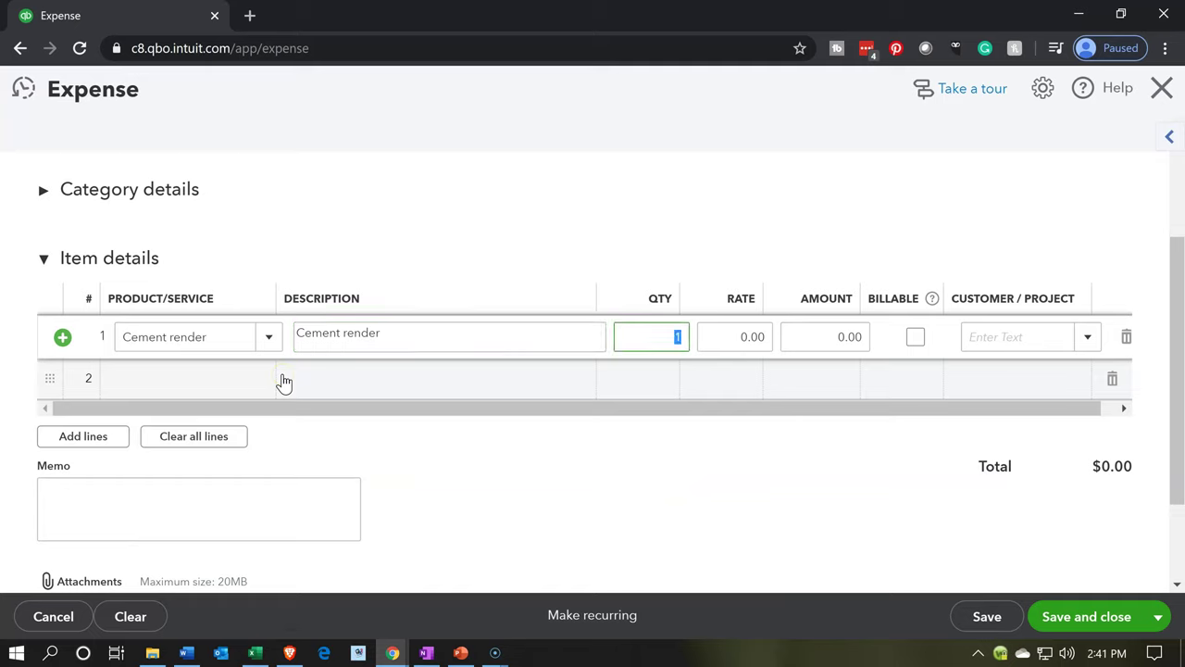
key(Tab)
text(14000)
key(Tab)
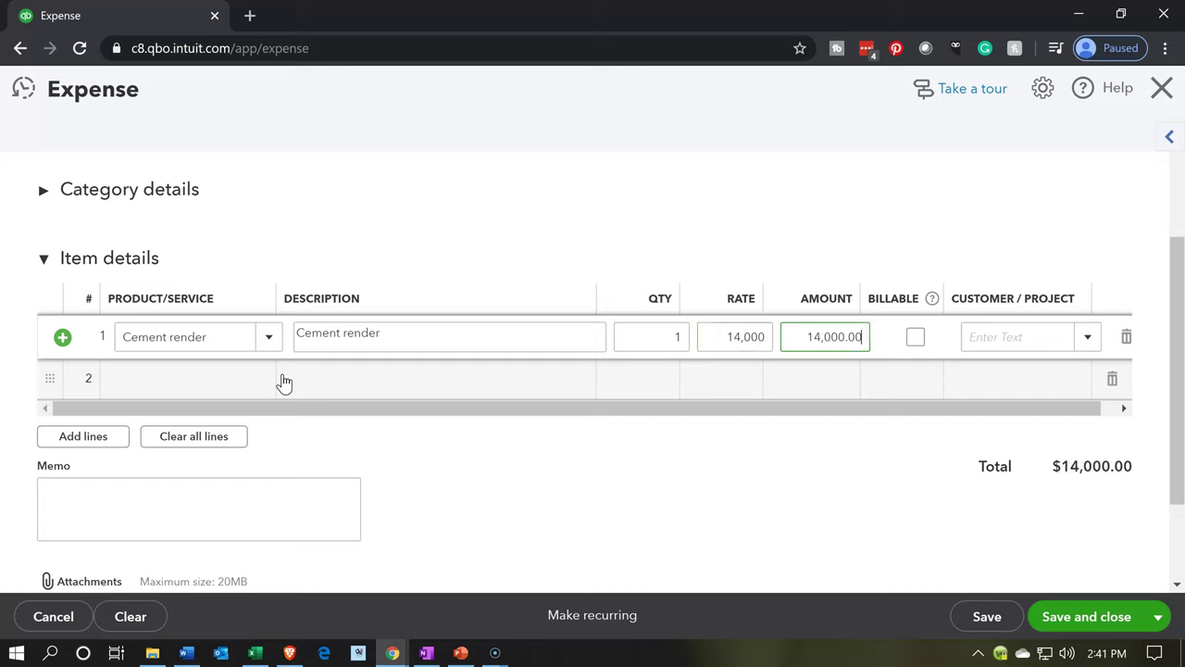
- Assign the Cement render line to project 14 of Customer 1 and mark it billable
key(Tab)
key(Tab)
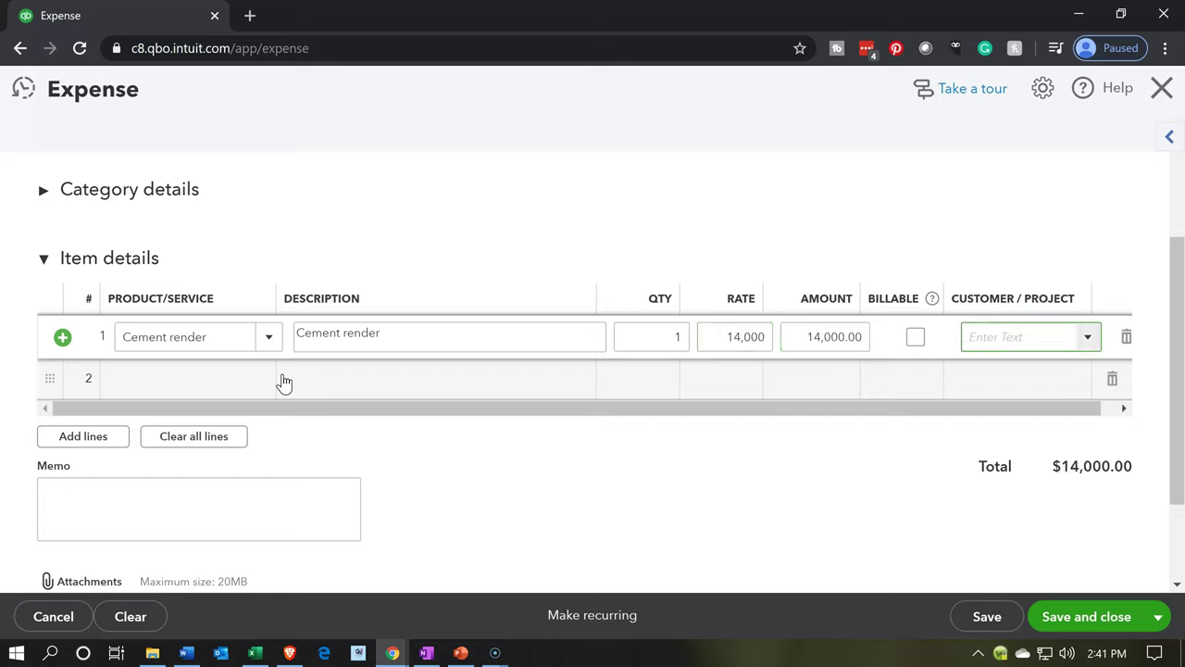
text(Customer 1:14)
key(Down)
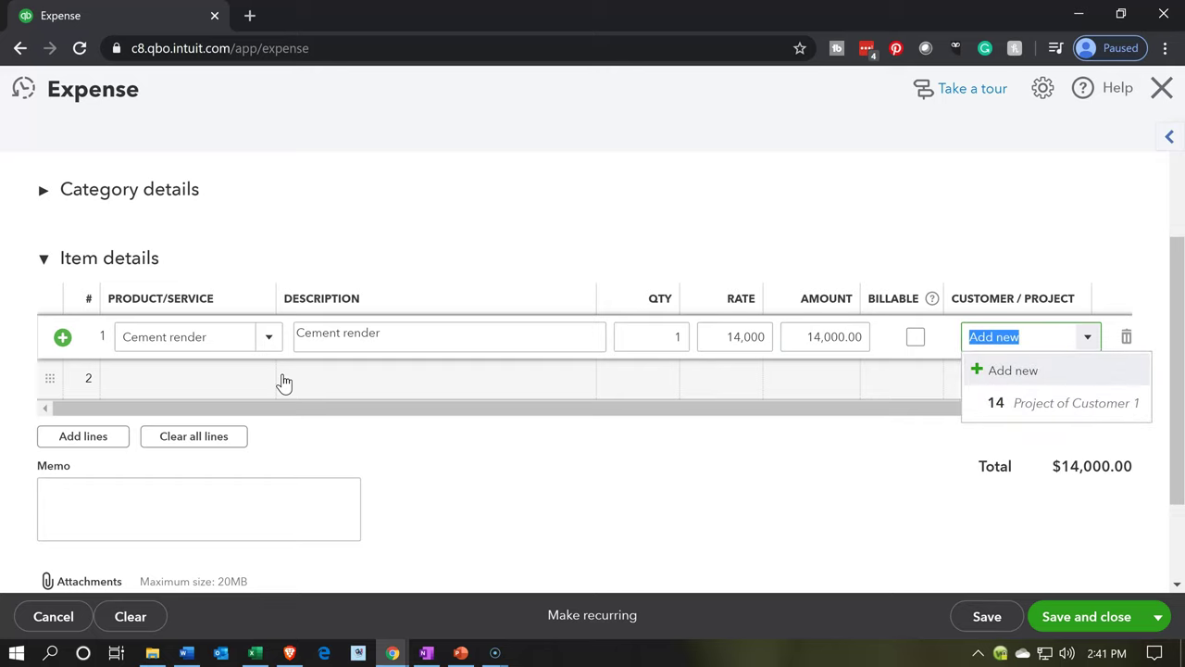
key(Up)
key(Tab)
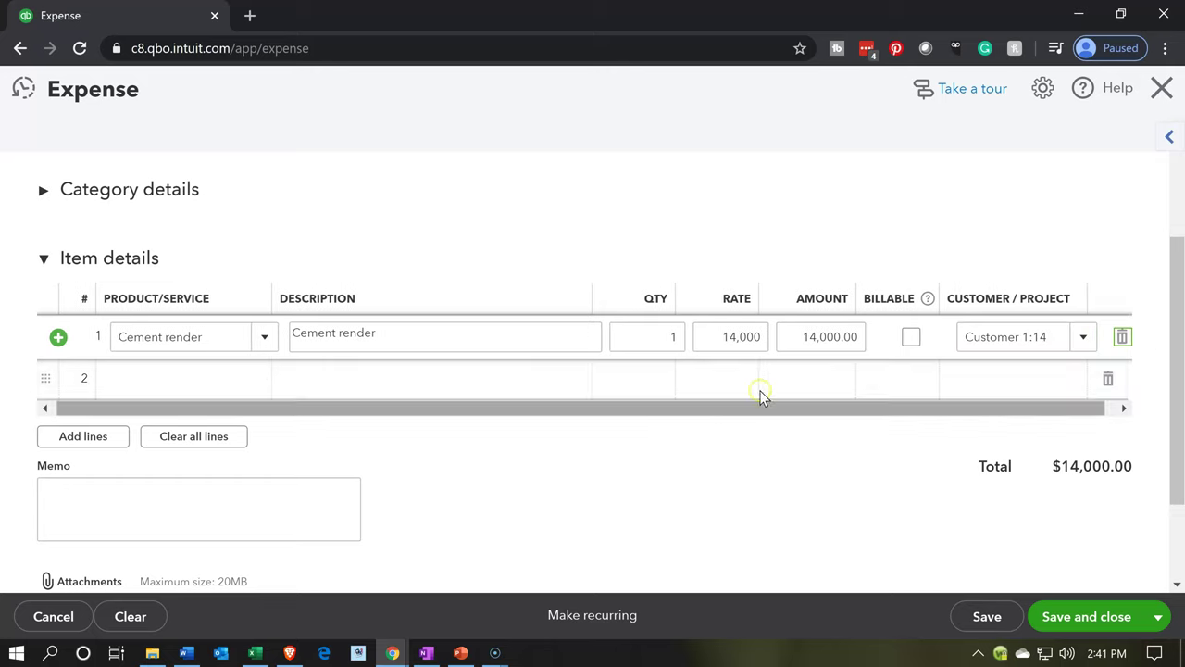
click(906, 338)
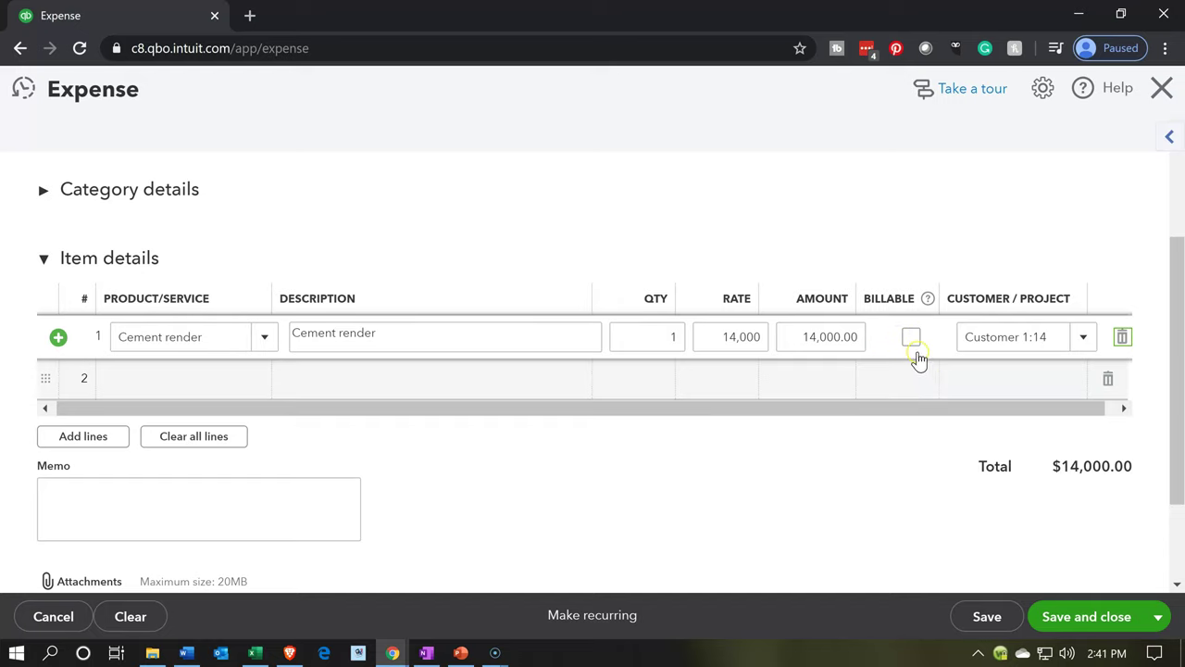
click(918, 345)
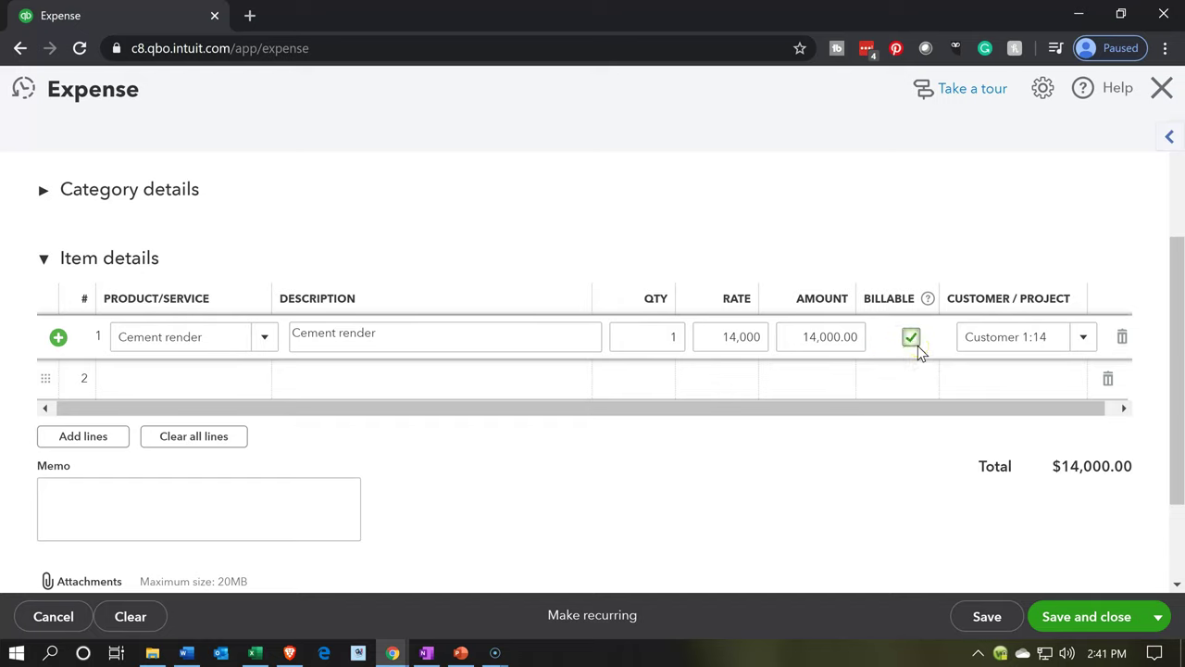
- Add Wood finishing as the second item line with a rate of 8,000
click(175, 377)
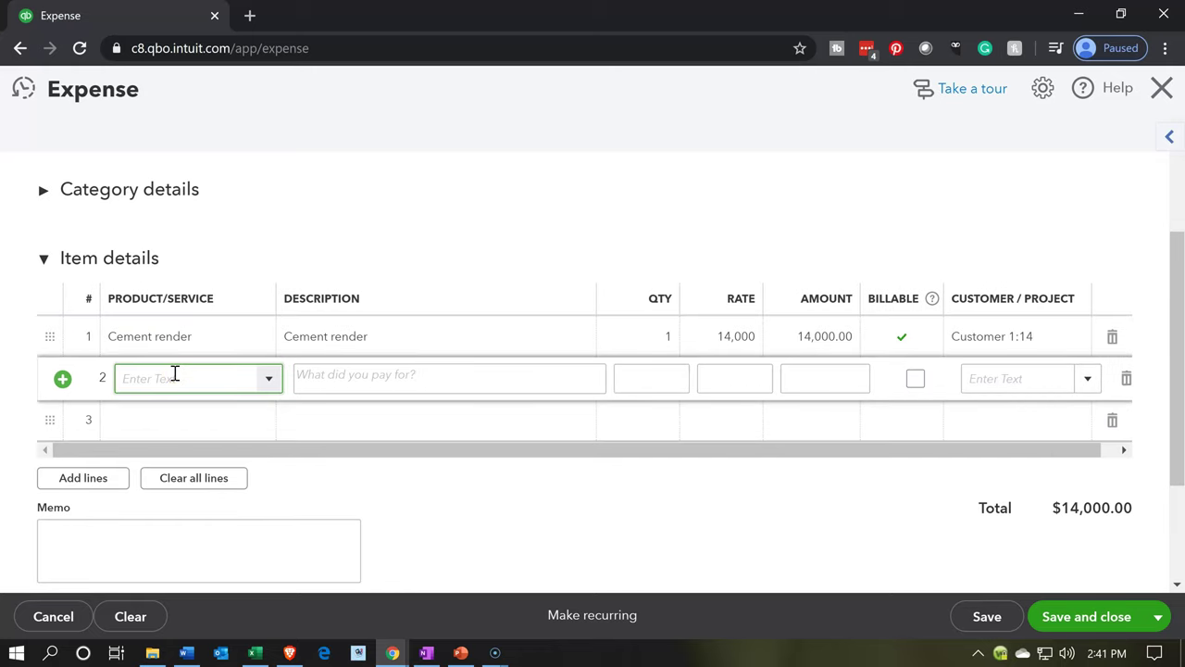
text(Woo)
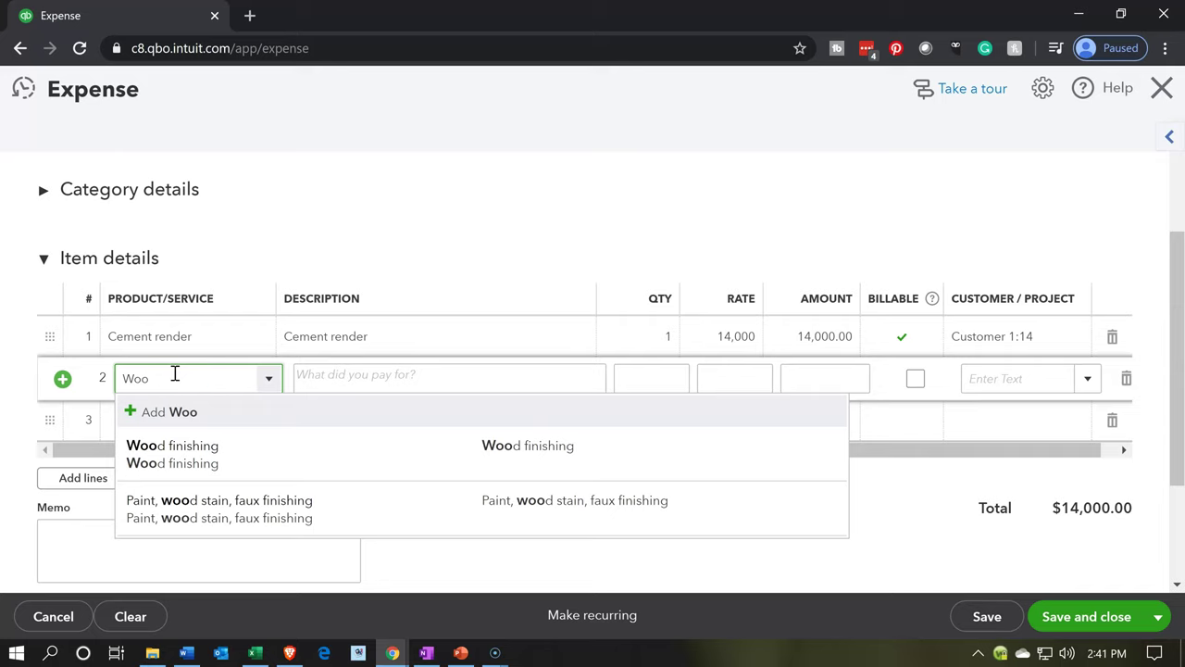
key(Tab)
key(Tab)
key(Tab)
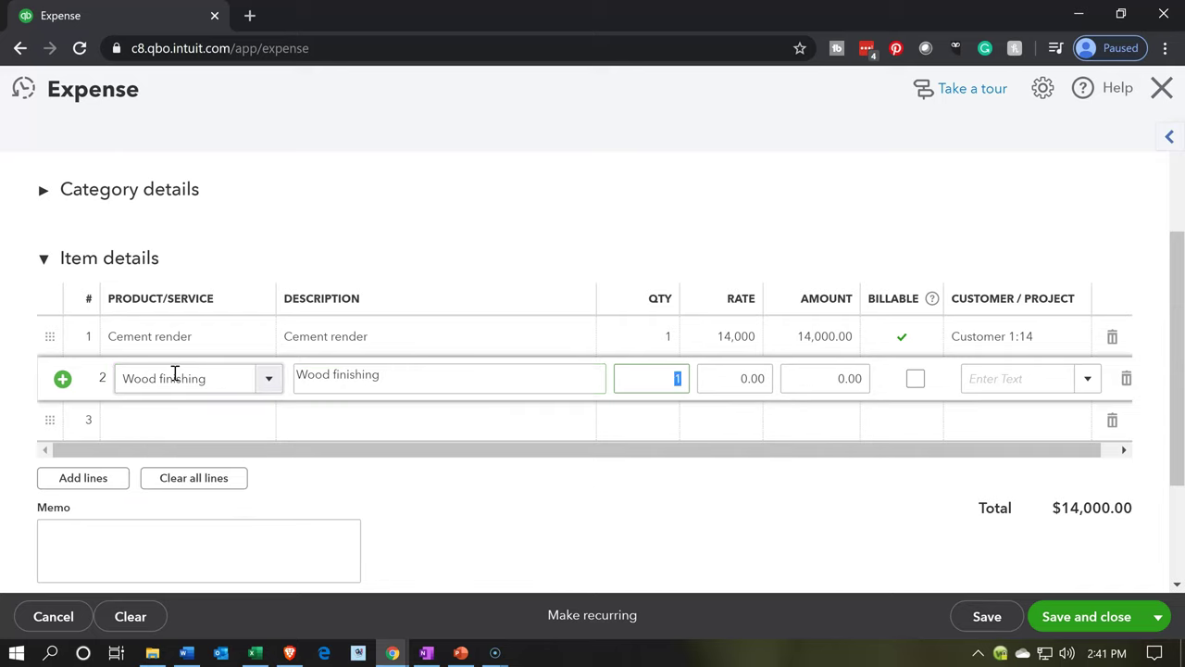
text(8000)
key(Tab)
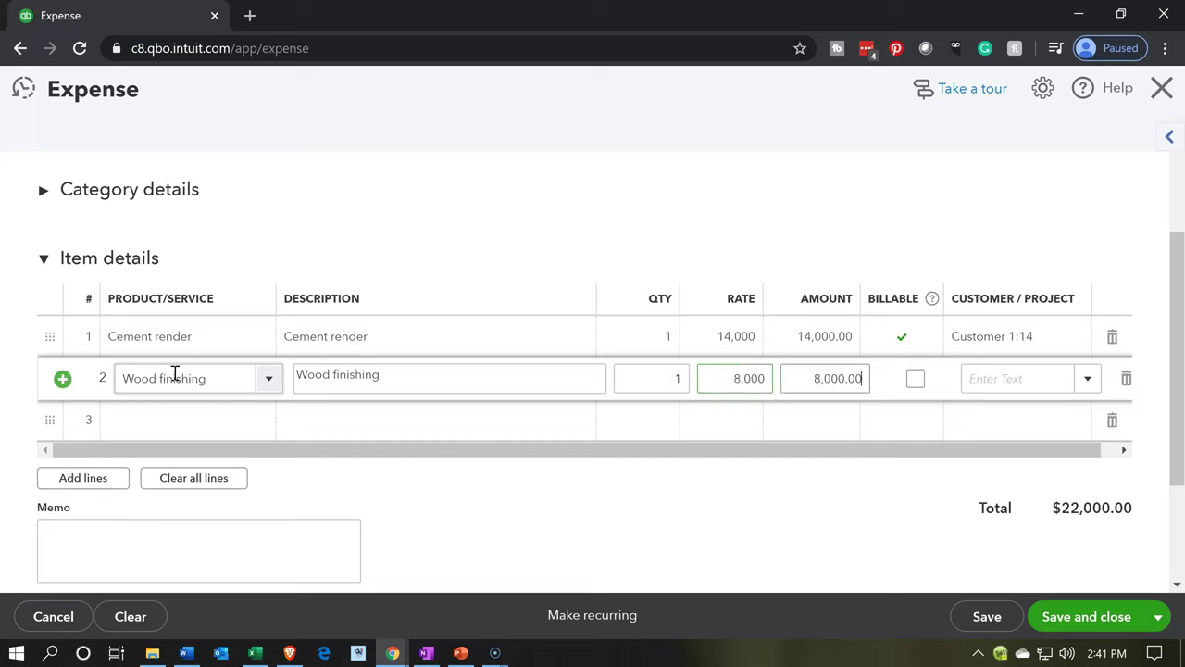
- Mark the Wood finishing line billable and assign it to project 14 of Customer 1
click(914, 379)
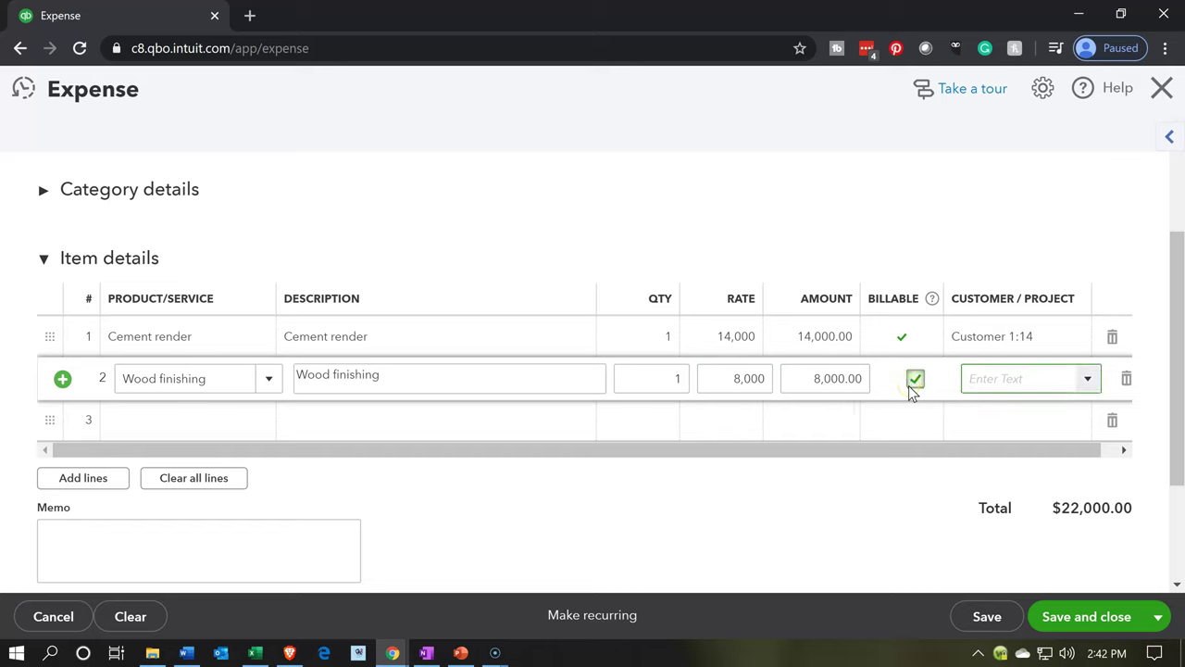
text(14)
key(Down)
key(Up)
key(Down)
key(Up)
key(Down)
key(Tab)
key(Tab)
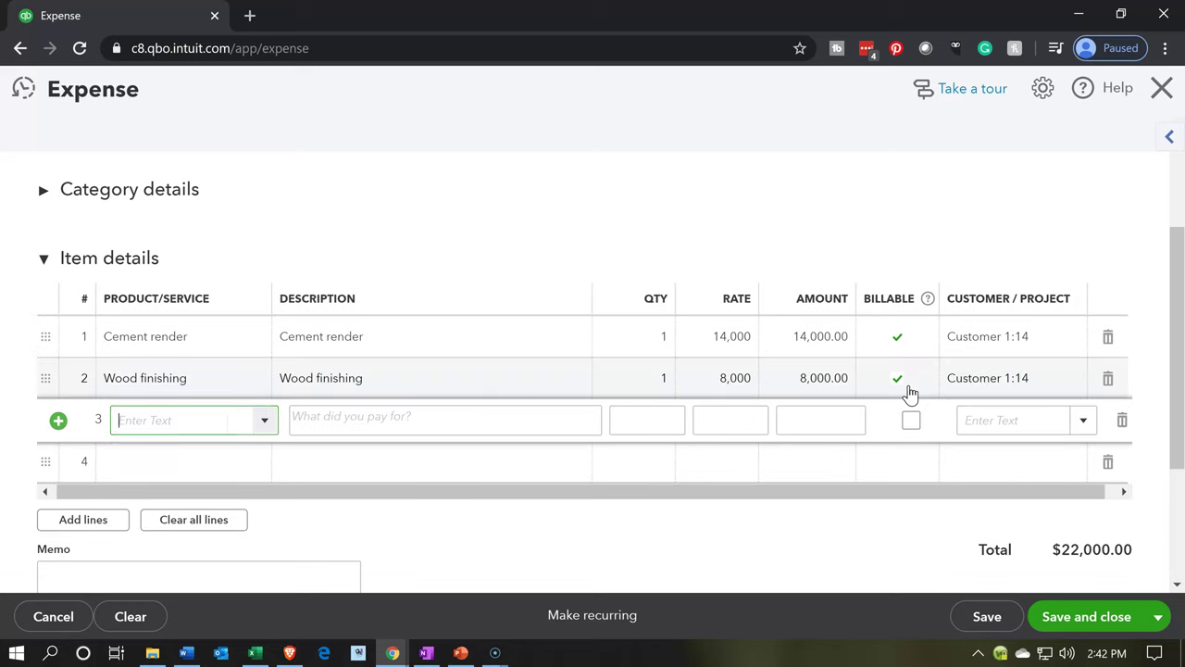
- Add Wall covering, wallpaper, acoustic as the third item line with a rate of 10,000
text(W)
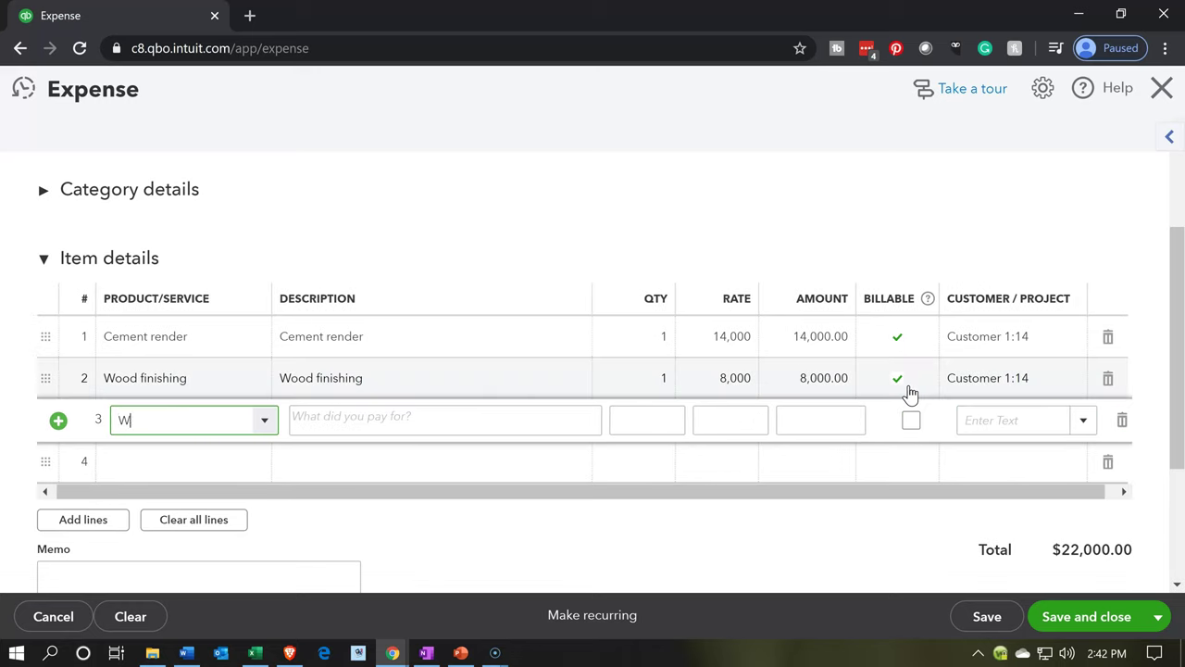
text(all covering, wallpap)
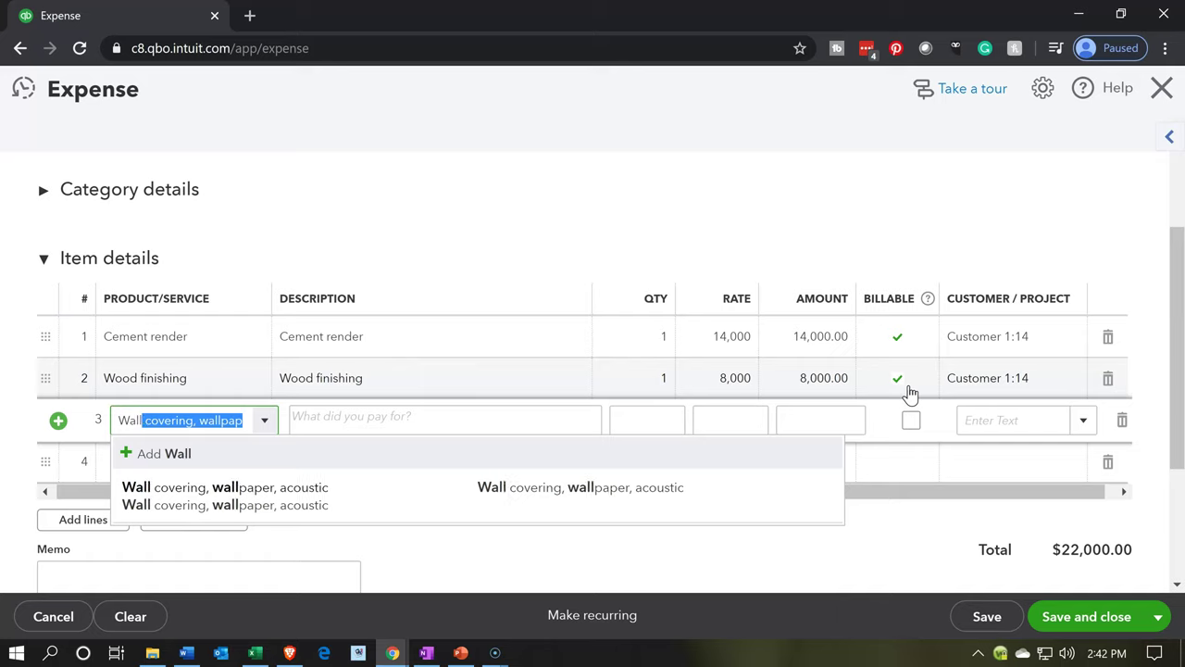
key(Tab)
key(Tab)
key(Tab)
text(10,0000)
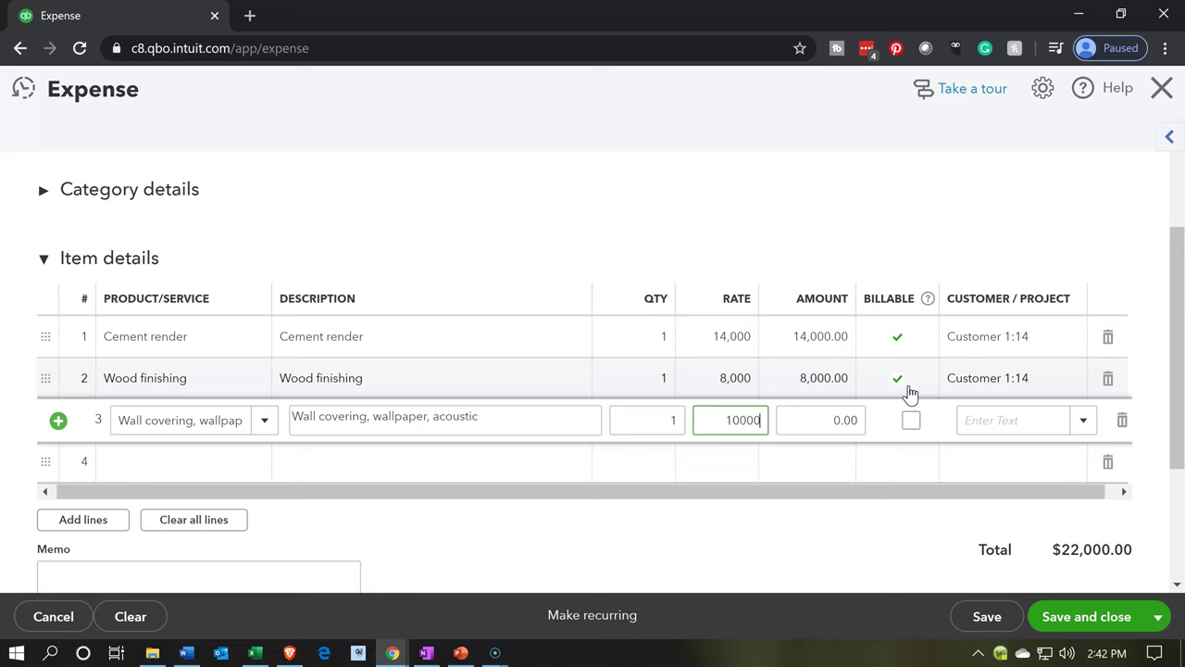
key(Tab)
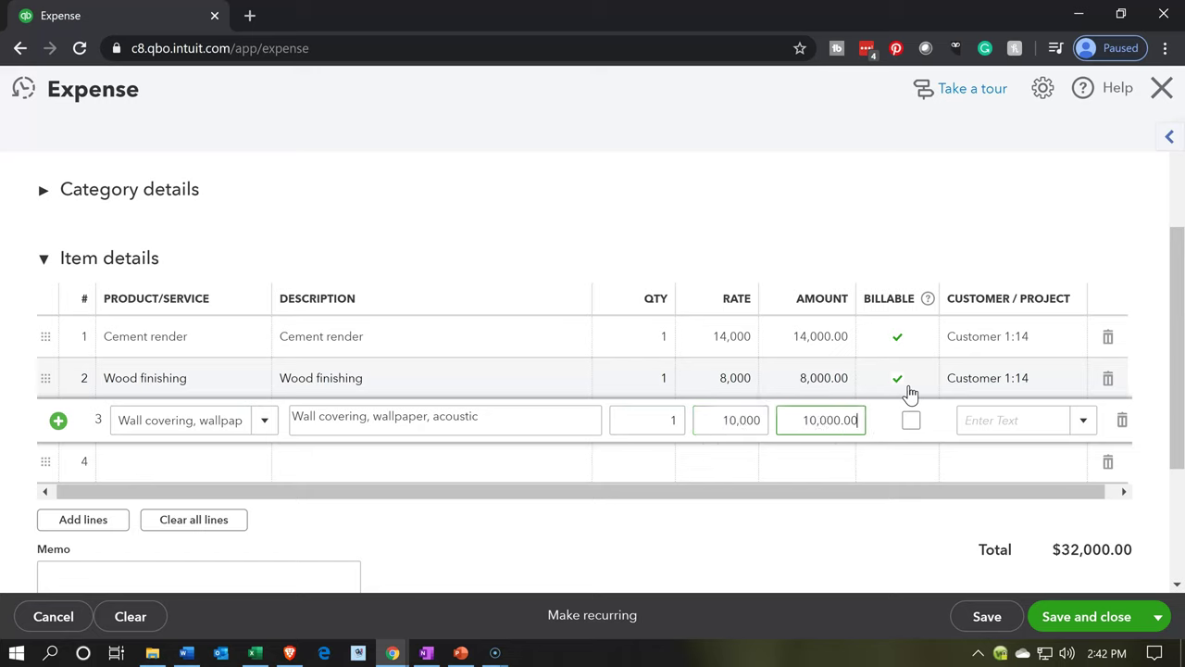
- Mark the Wall covering line billable and assign it to project 14 of Customer 1
click(913, 422)
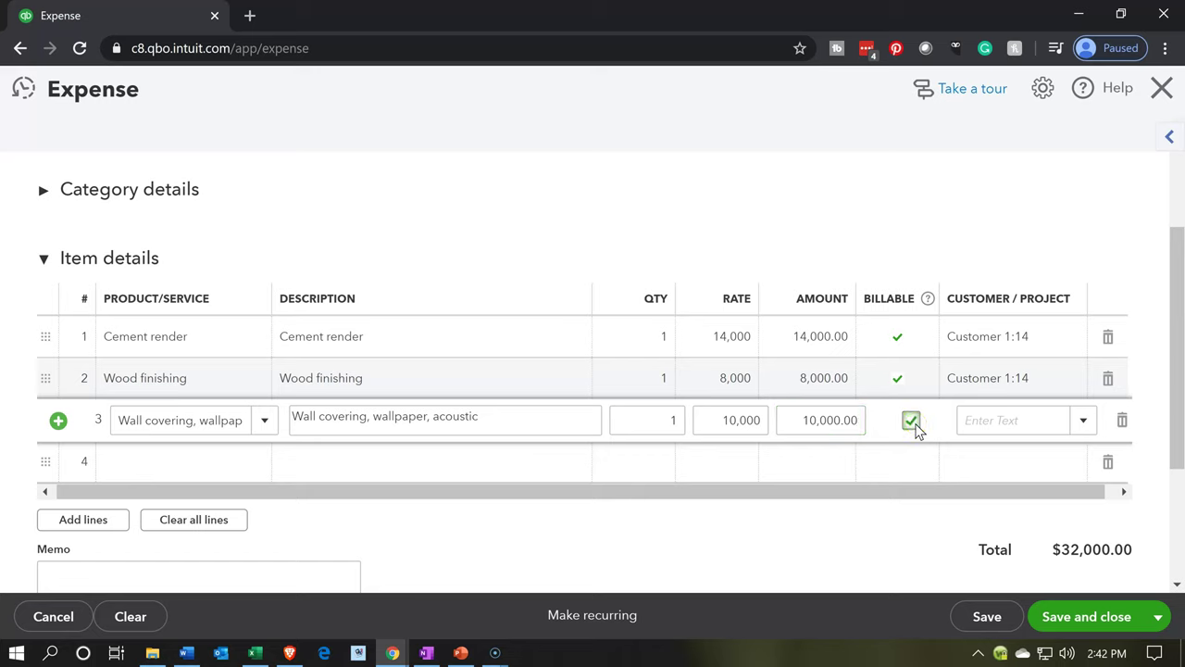
key(Tab)
text(14)
key(Down)
key(Down)
key(Tab)
click(1004, 420)
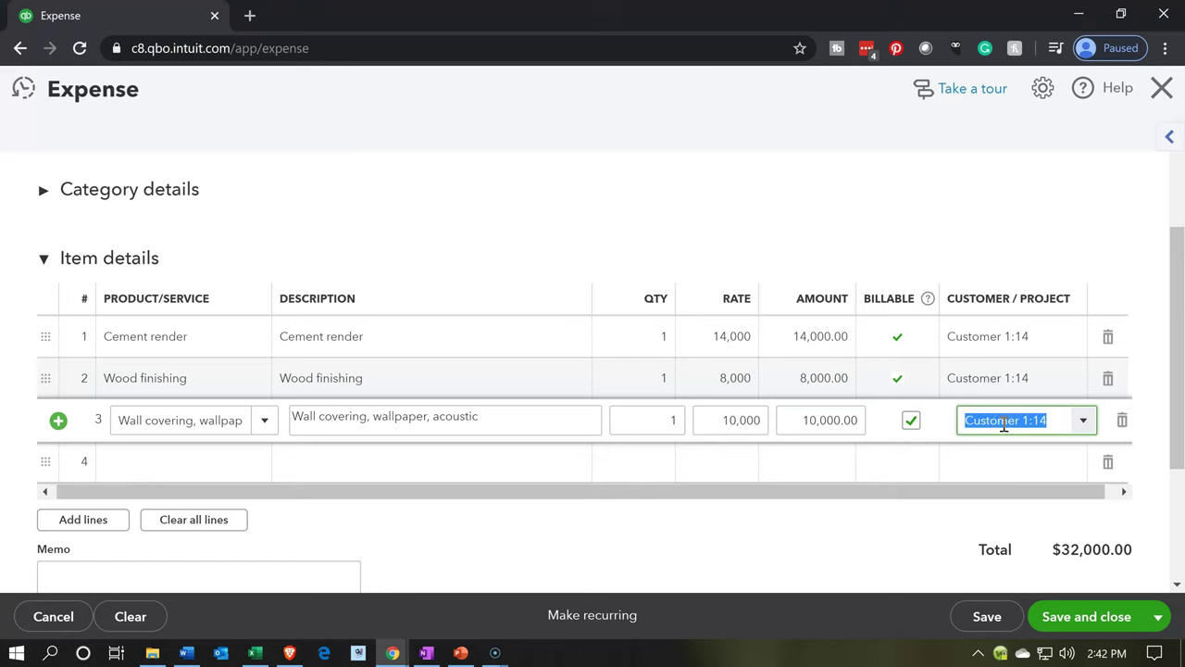
click(1005, 422)
key(Tab)
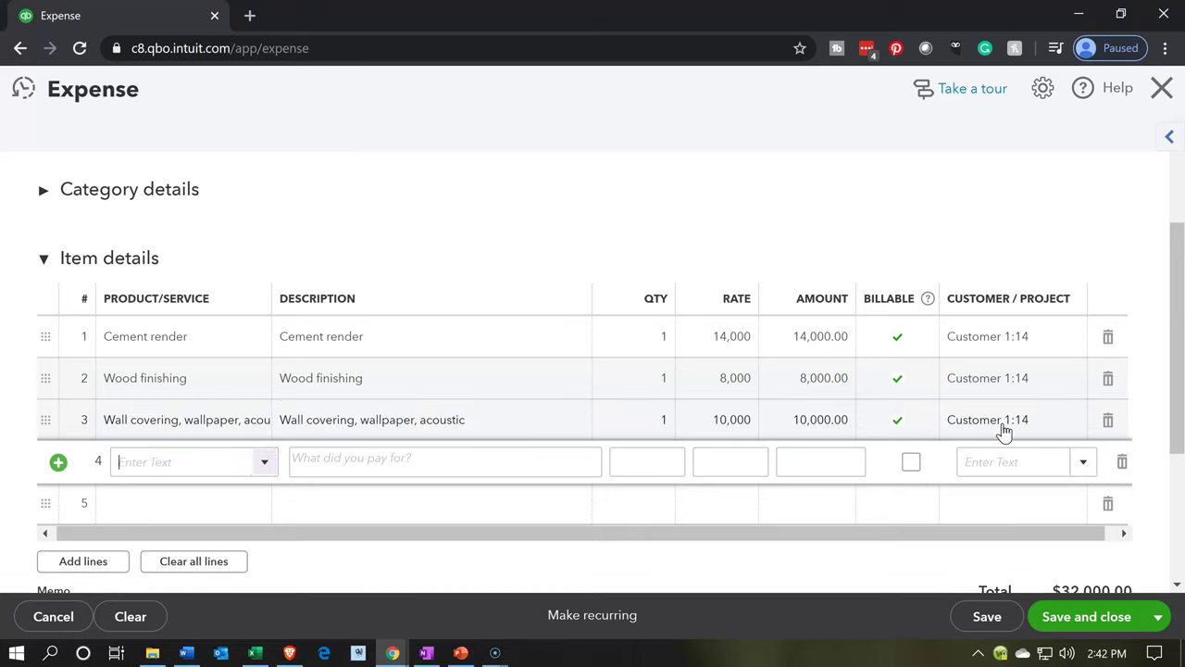
- Add Stucco as the fourth item line with a rate of 16,000
text(St)
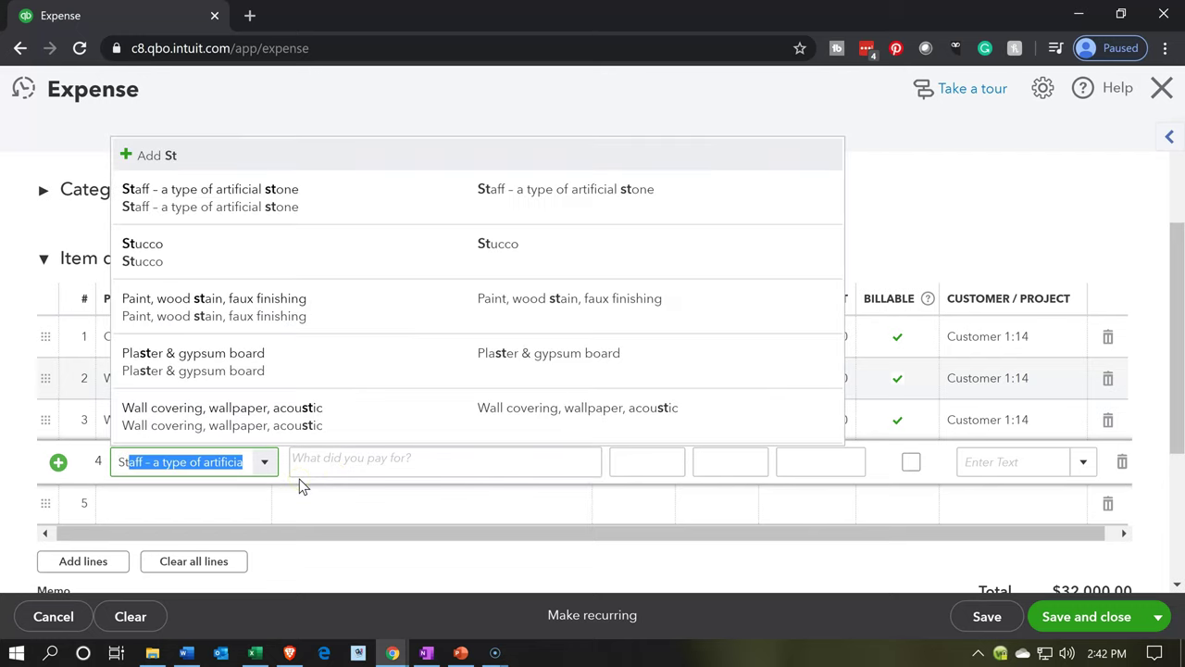
text(uc)
key(Tab)
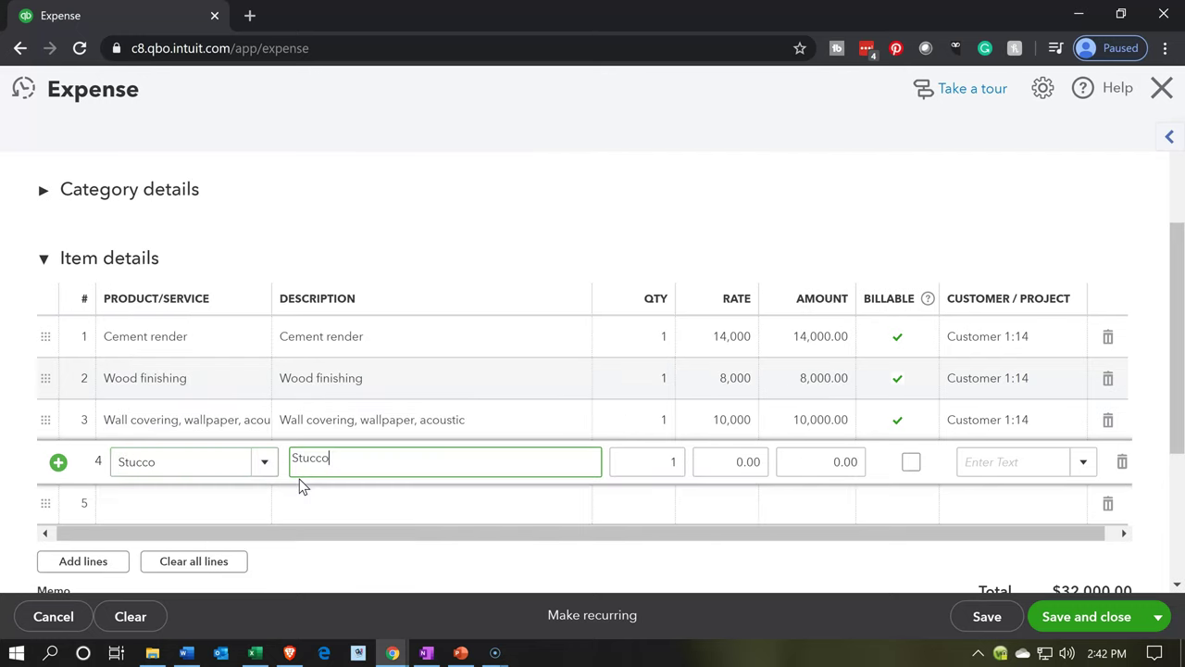
key(Tab)
key(Tab)
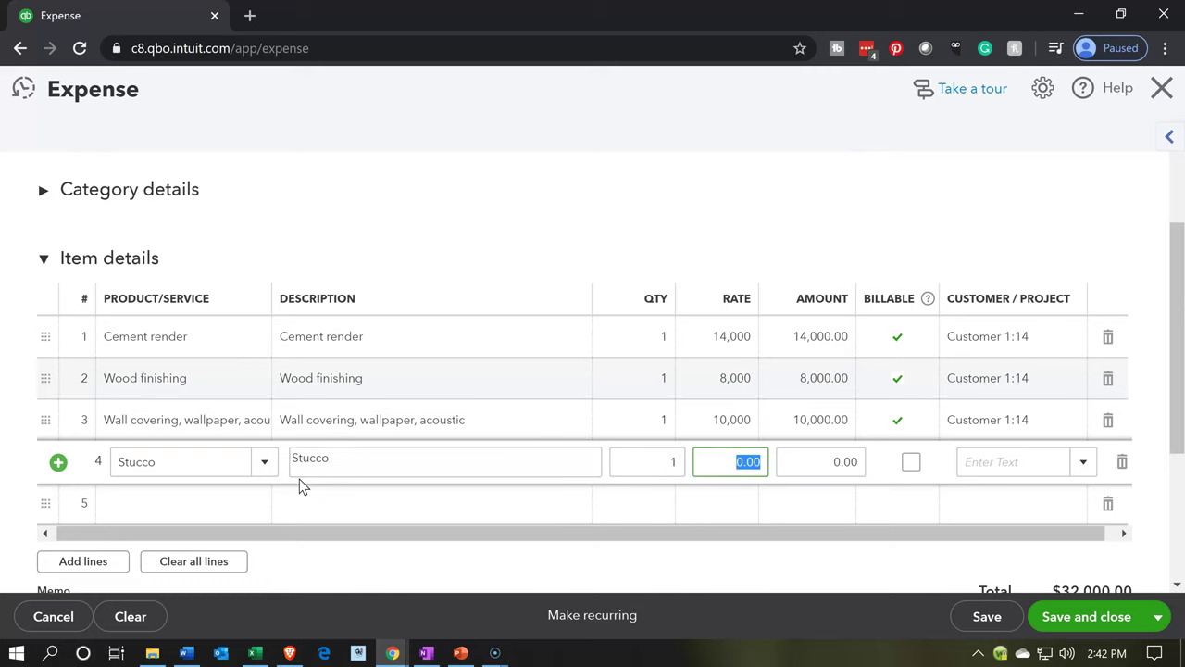
text(16000)
key(Tab)
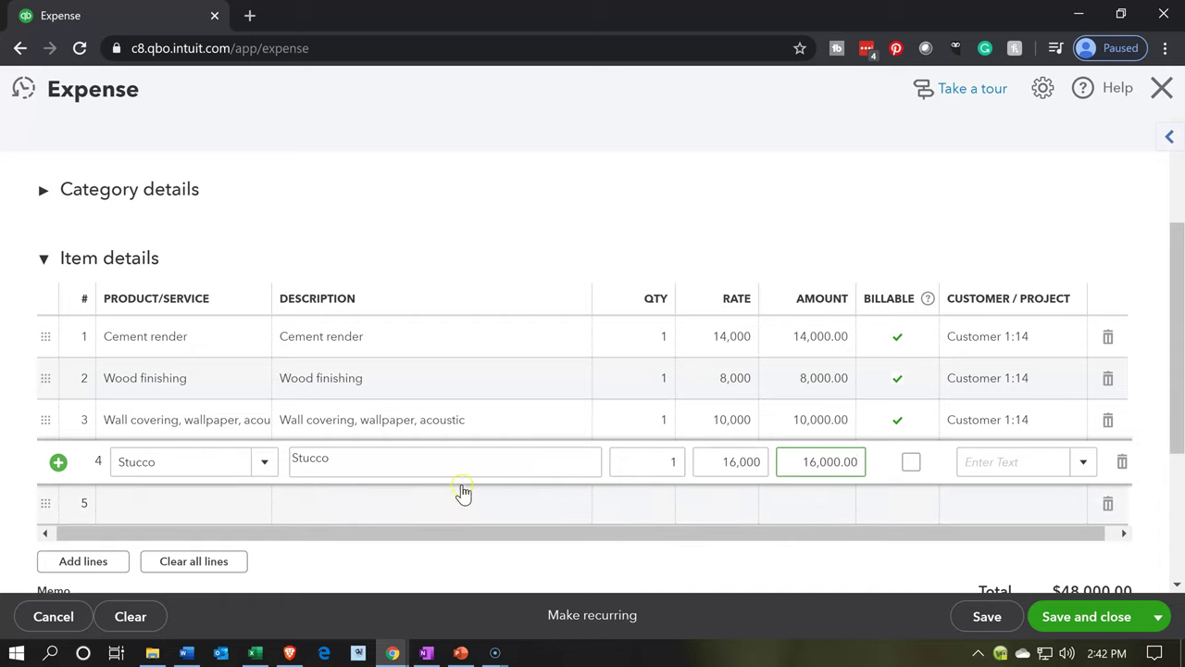
- Mark the Stucco line billable and assign it to project 14 of Customer 1
click(911, 462)
click(997, 467)
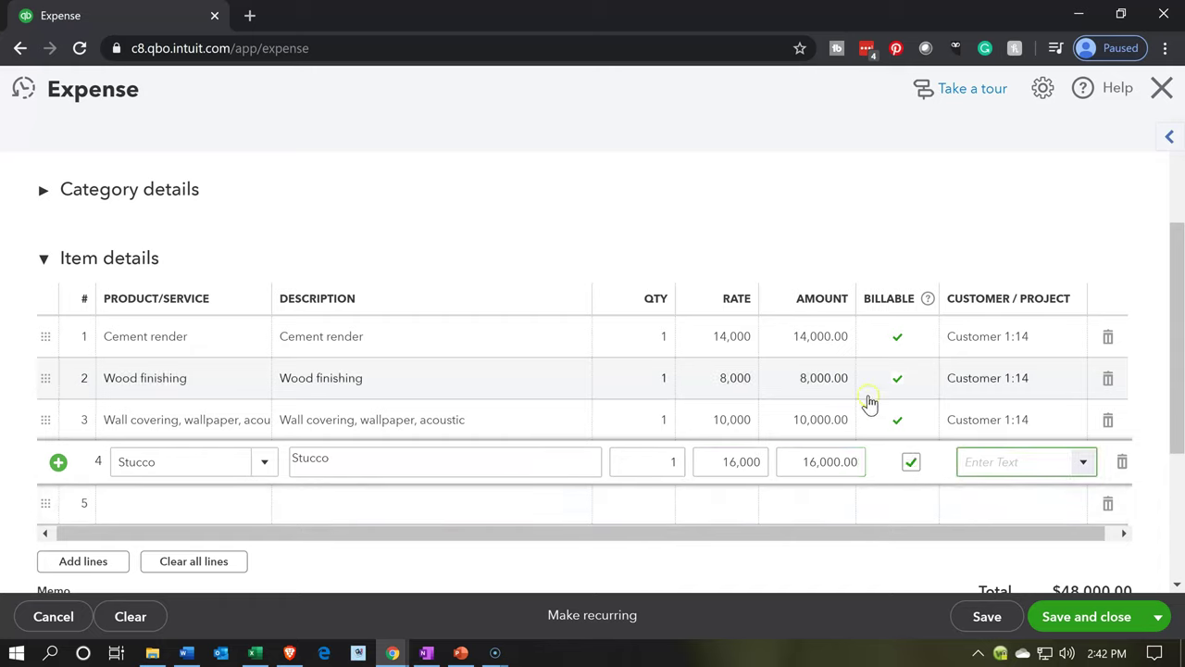
text(14)
key(Down)
key(Down)
key(Tab)
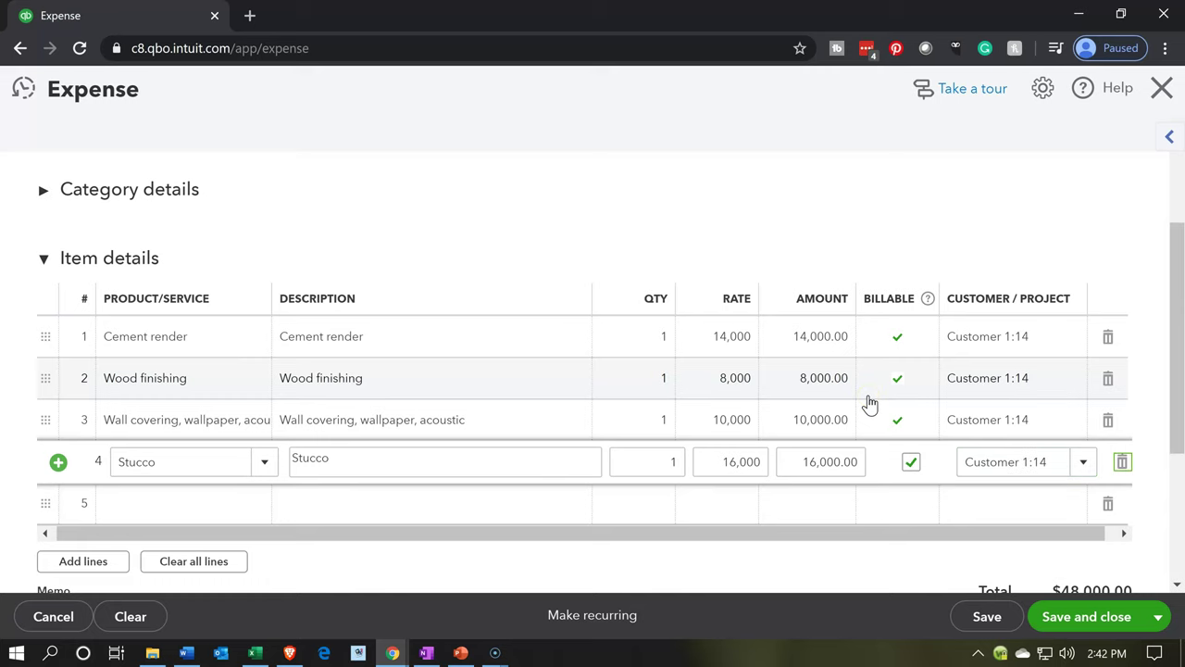
key(Tab)
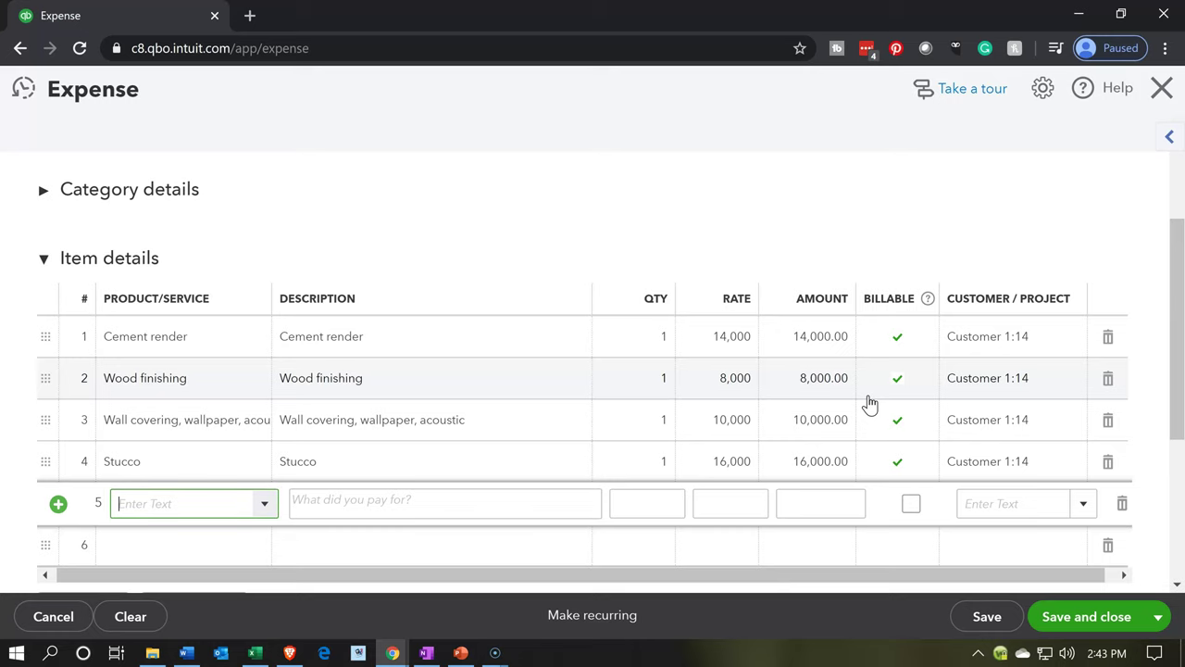
- Add Paint, wood stain, faux finishing as the fifth item line with a rate of 12,000
scroll(870, 403, down, 1)
click(124, 408)
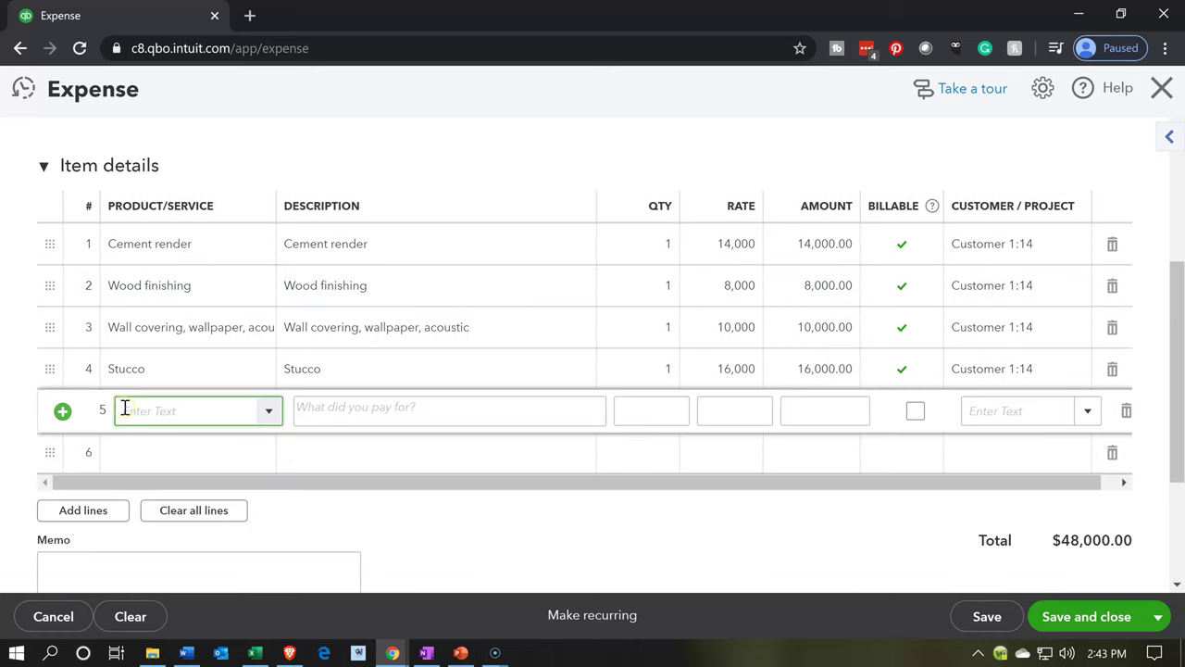
text(pai)
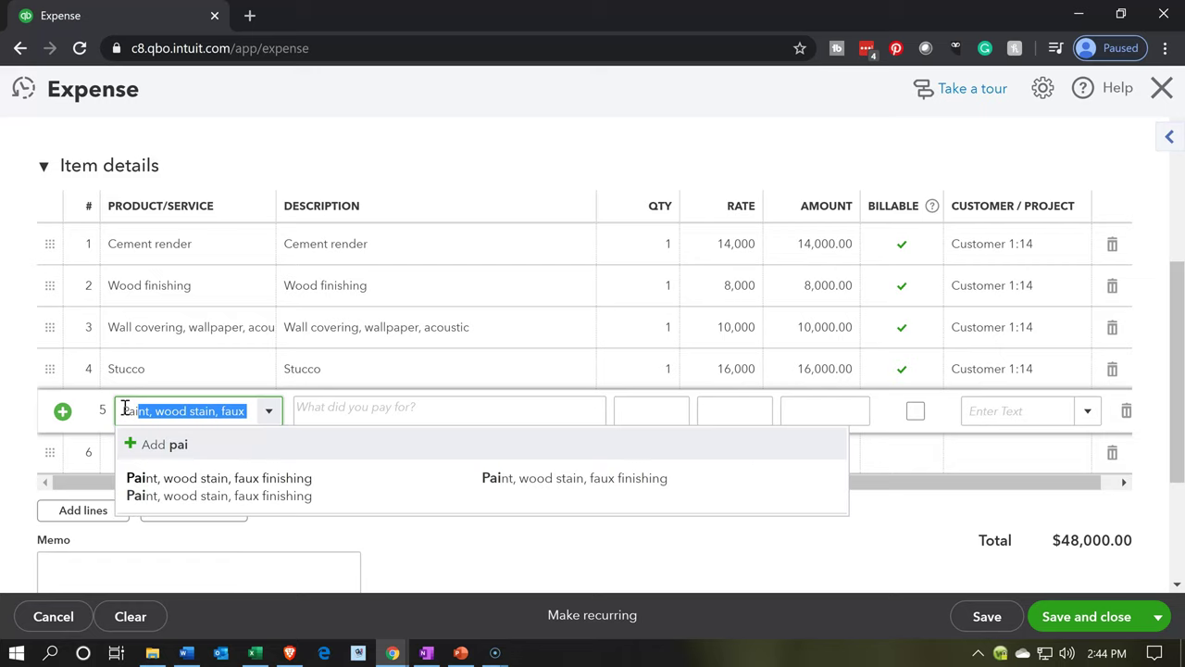
key(Tab)
key(Tab)
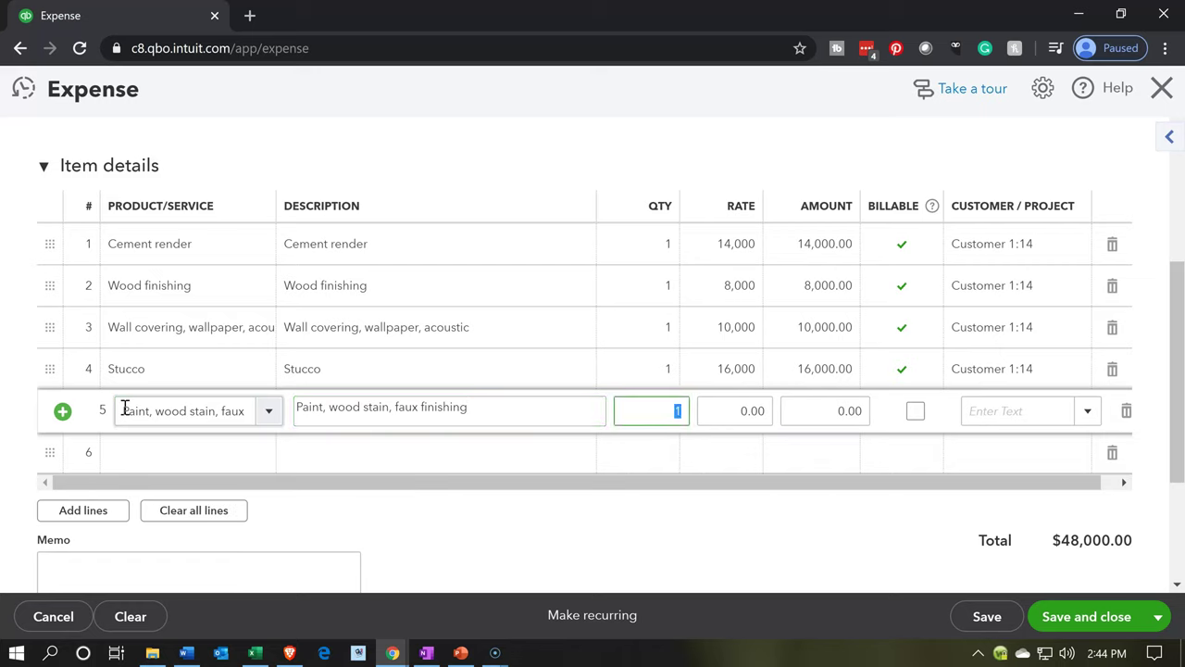
key(Tab)
text(120000)
key(Tab)
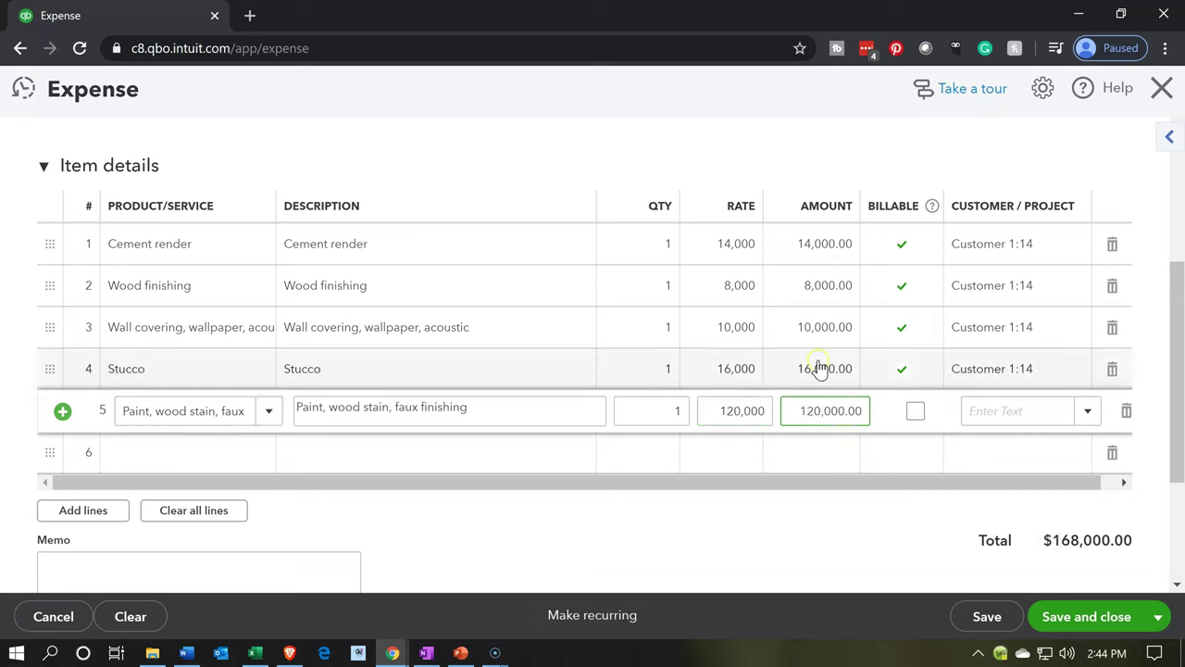
click(757, 408)
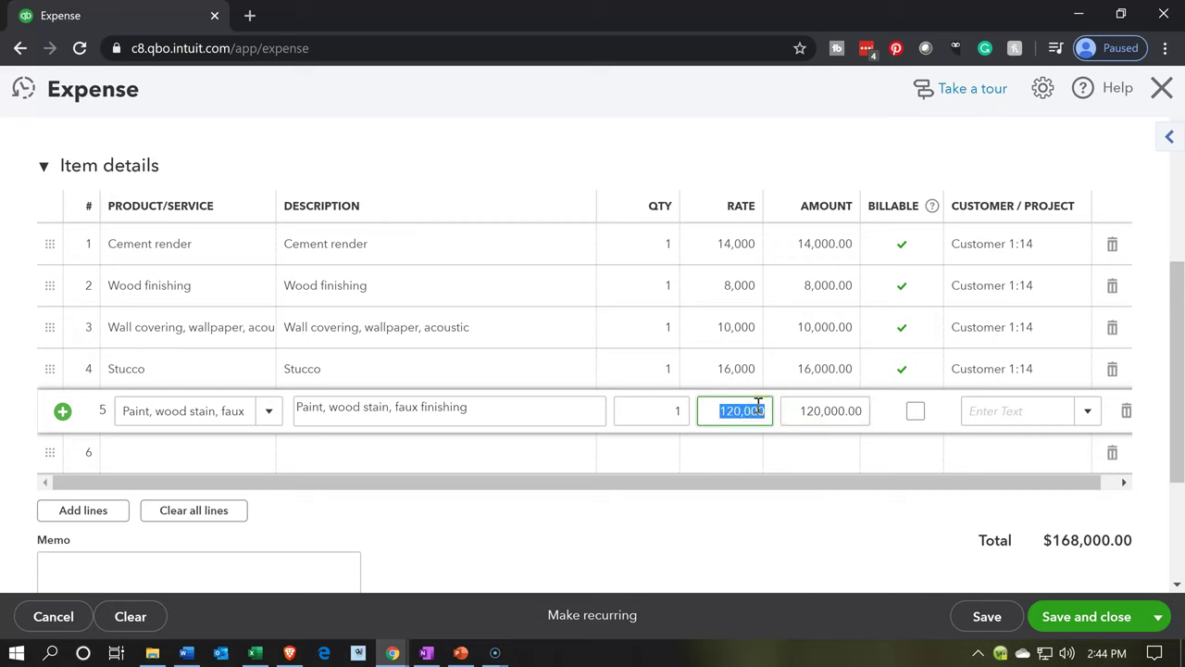
click(757, 407)
key(BackSpace)
key(Tab)
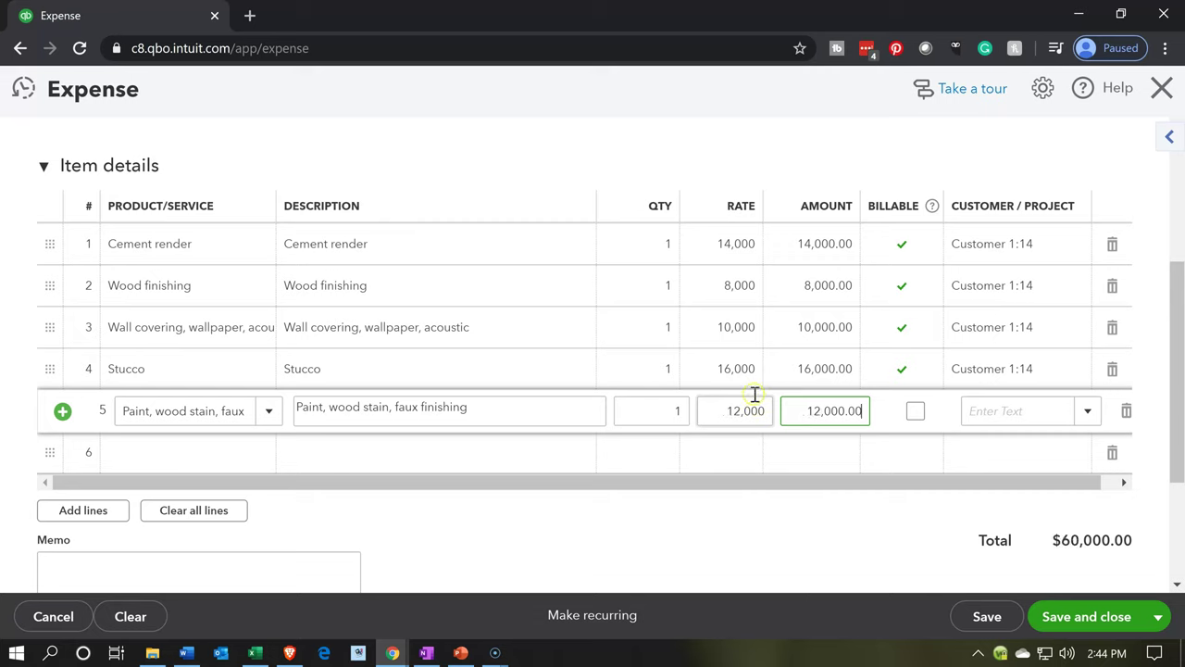
- Mark the Paint, wood stain, faux finishing line billable and assign it to project 14 of Customer 1
click(917, 412)
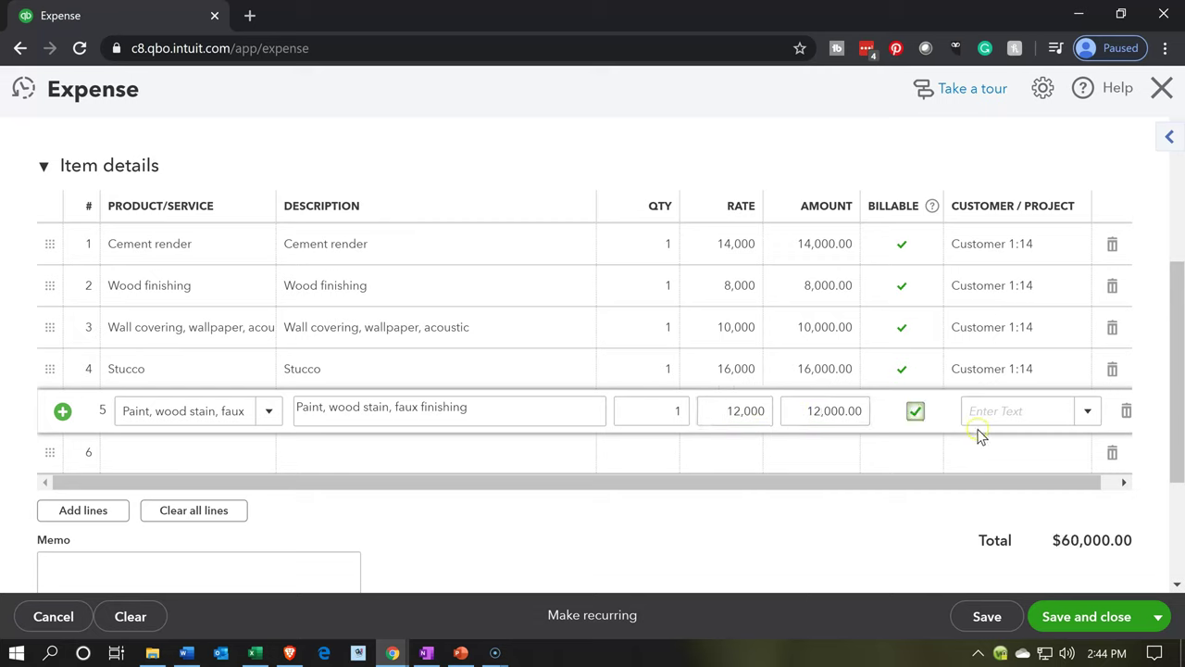
click(1004, 411)
text(1:14)
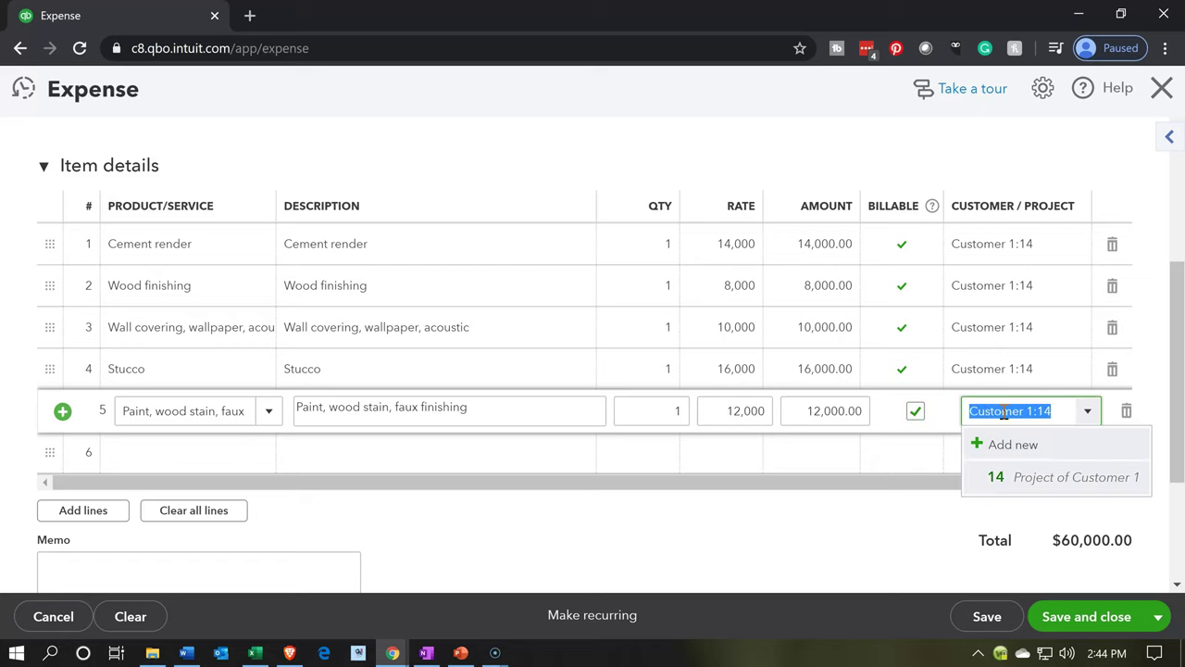
key(Tab)
key(Tab)
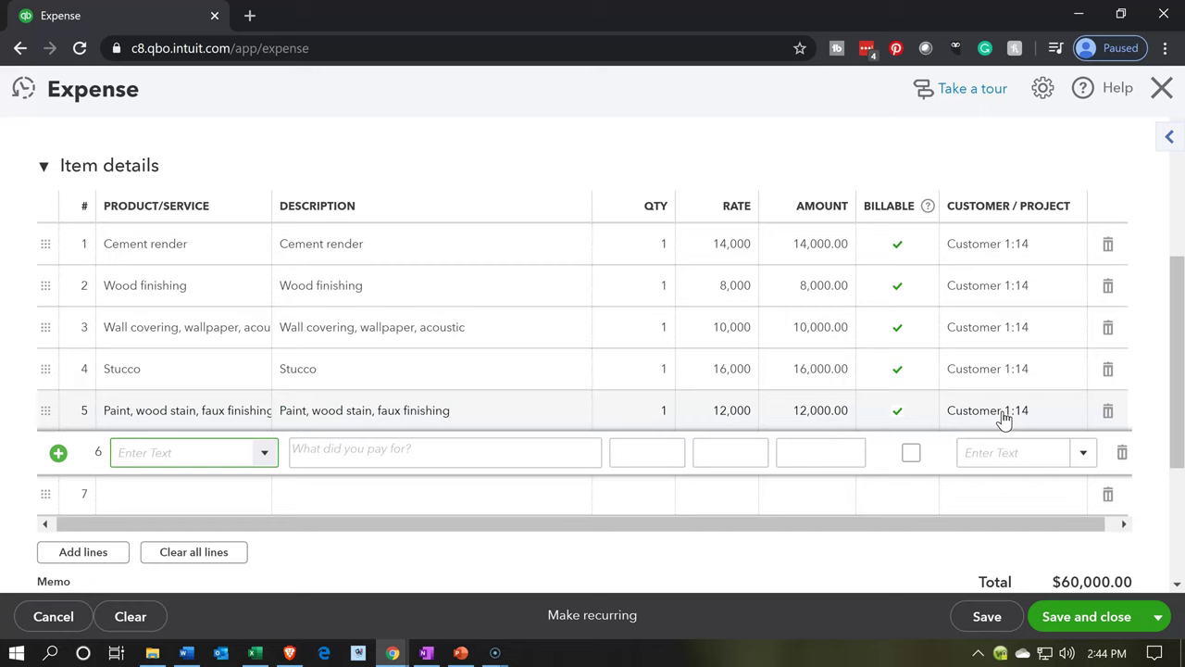
- Add Marble as the sixth item line with a rate of 25,000
text(mar)
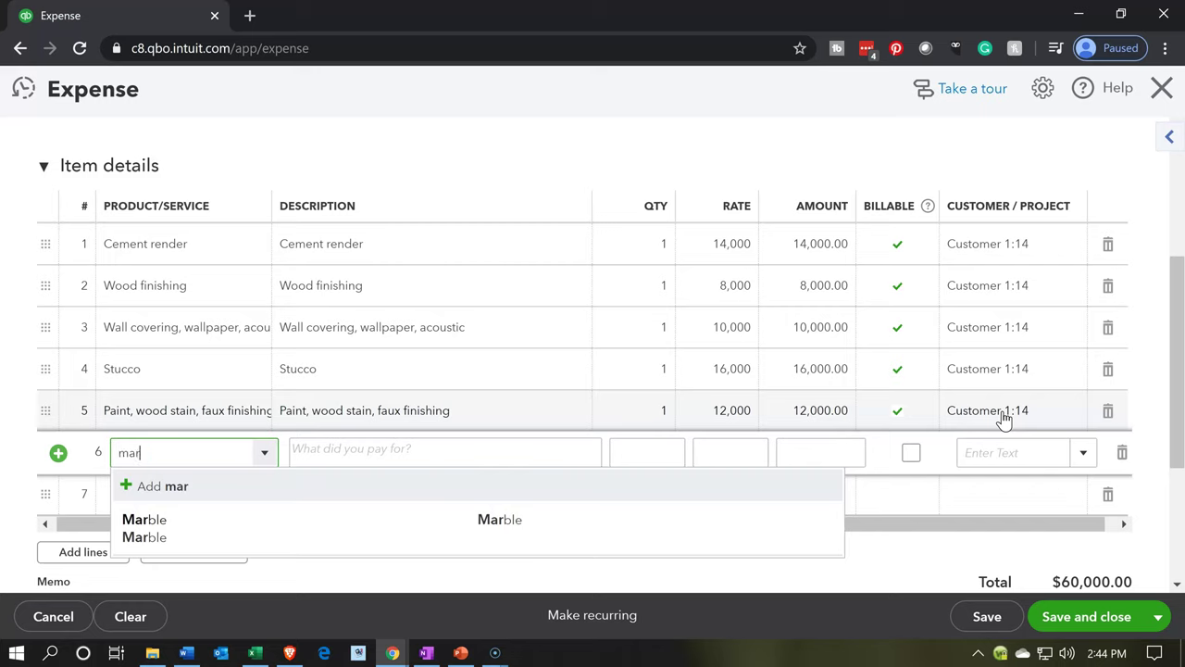
key(Tab)
key(Tab)
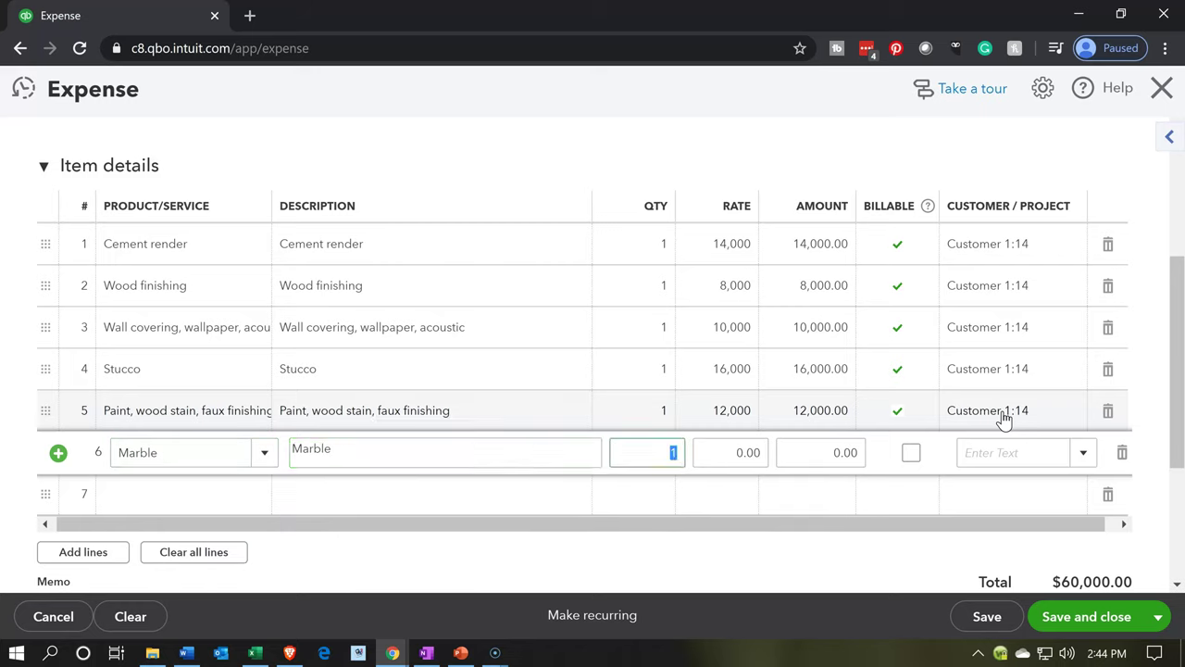
key(Tab)
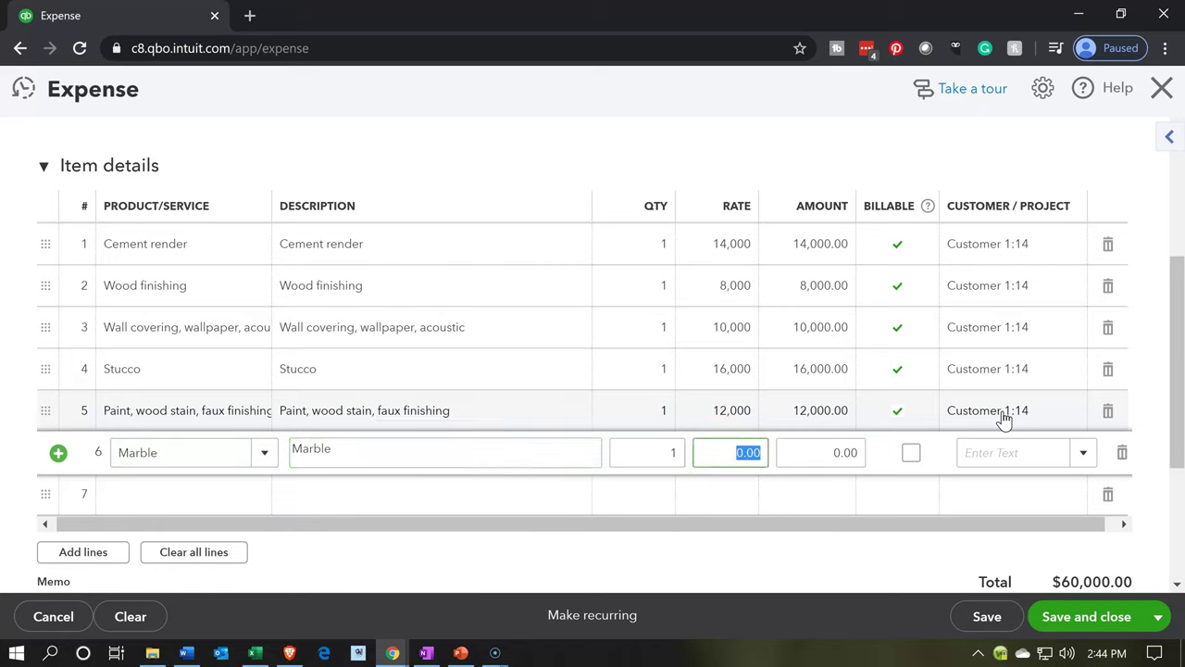
text(25000)
key(Tab)
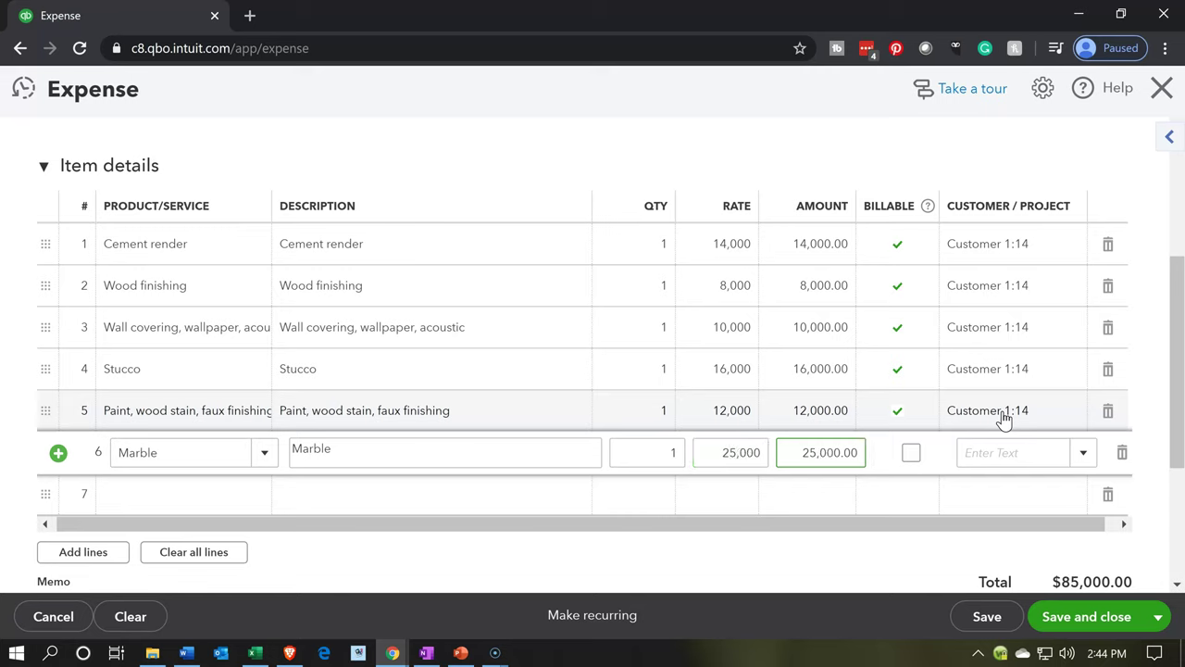
- Mark the Marble line billable and assign it to project 14 of Customer 1
click(913, 455)
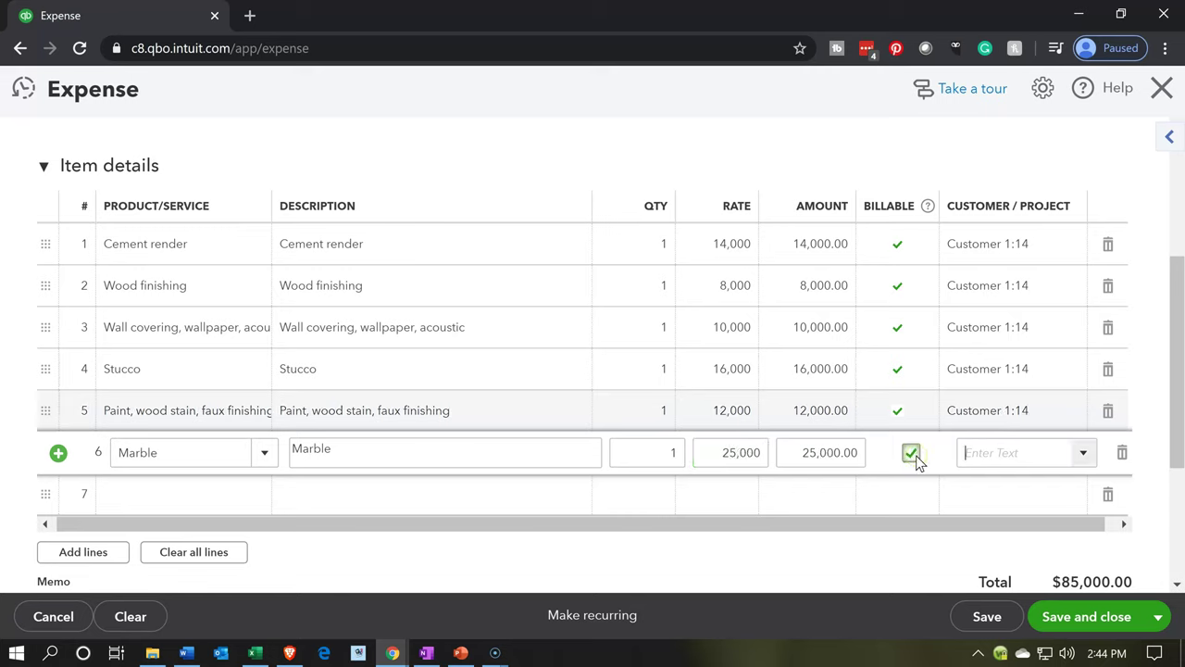
text(14)
key(Down)
key(Down)
key(Tab)
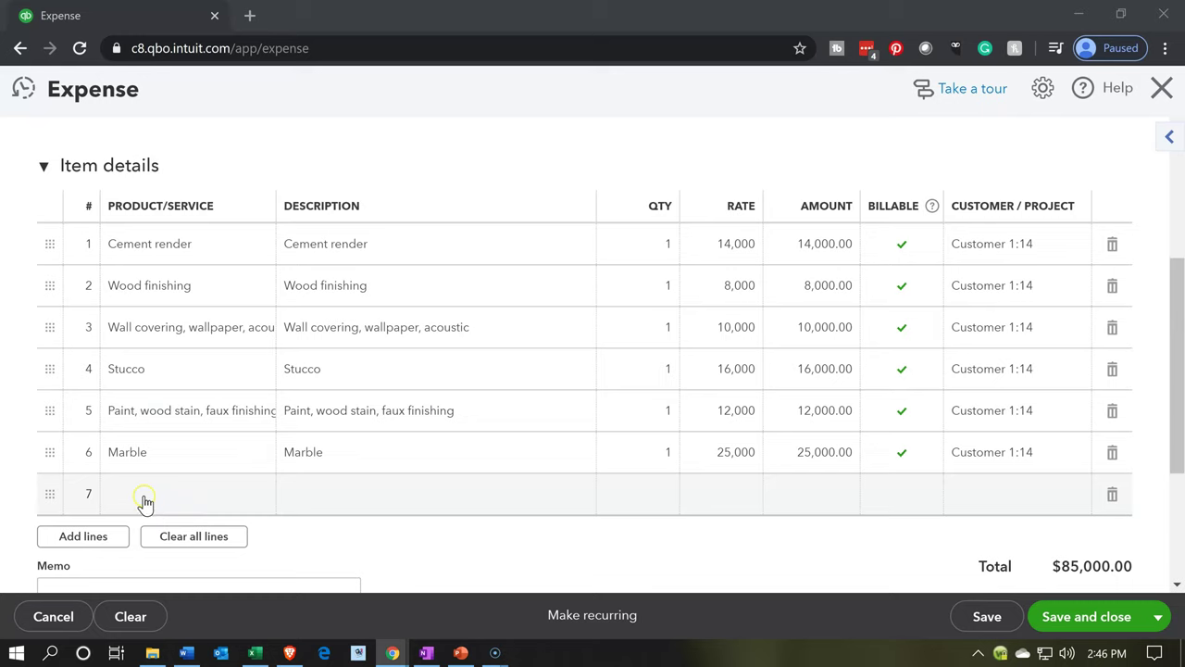
- Add Flooring – wide plank, terrazzo, carpet as the seventh item line with a rate of 14,000
click(145, 494)
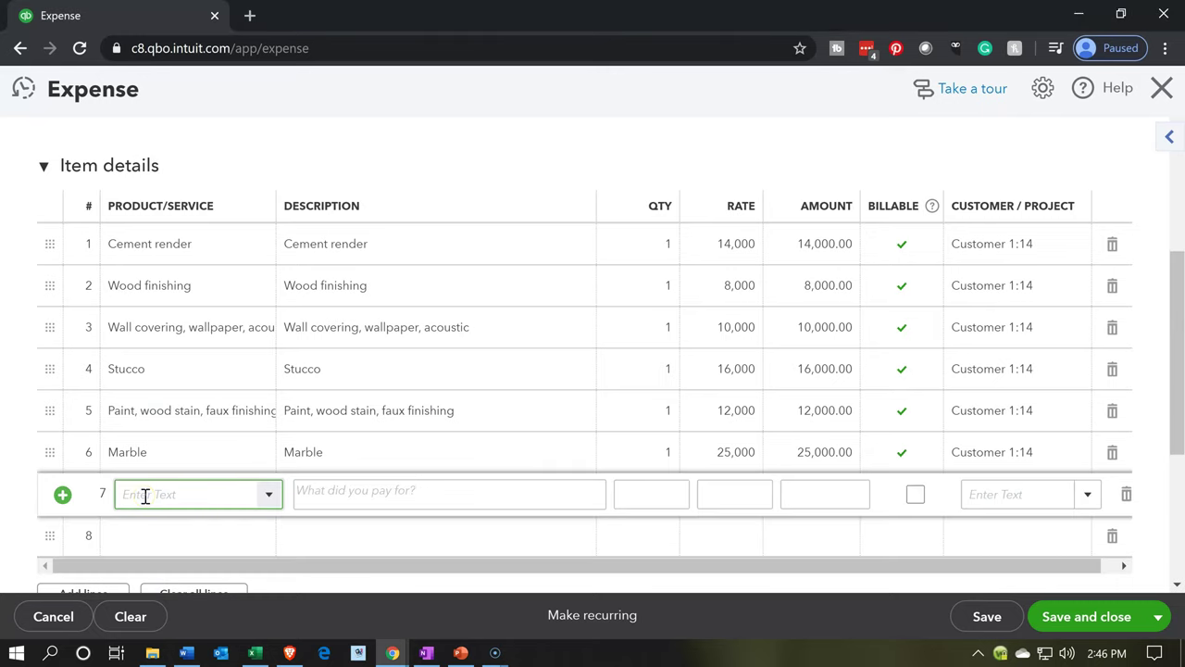
text(Flooring - wide plank,)
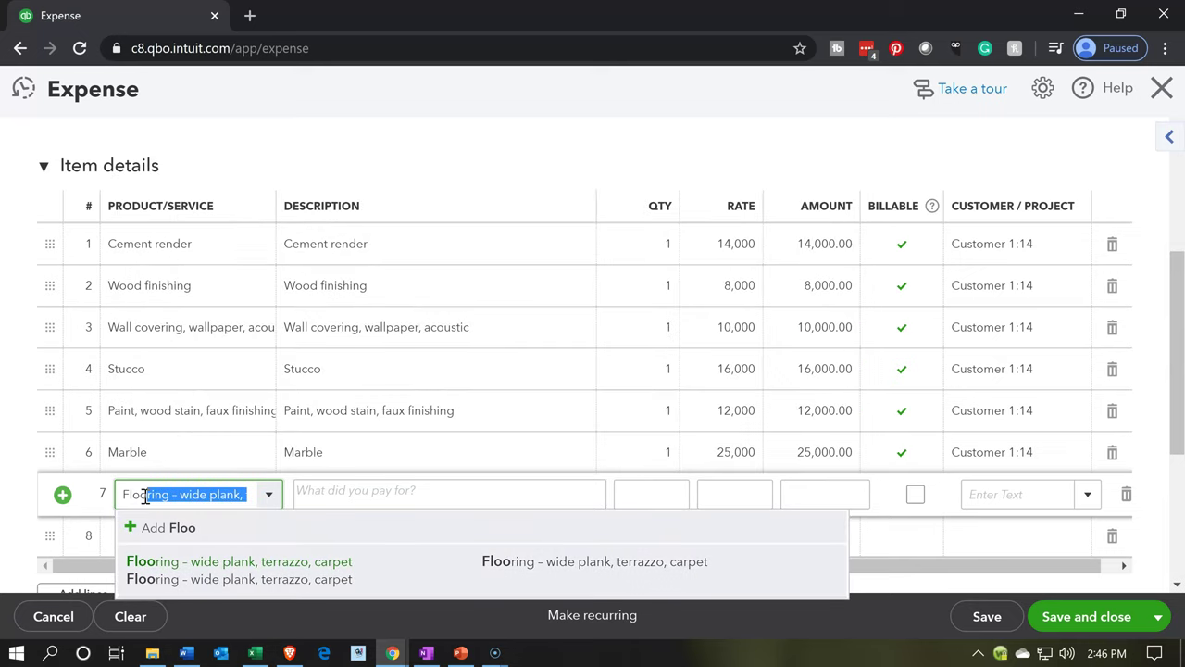
key(Tab)
key(Tab)
key(Tab)
text(14000)
key(Tab)
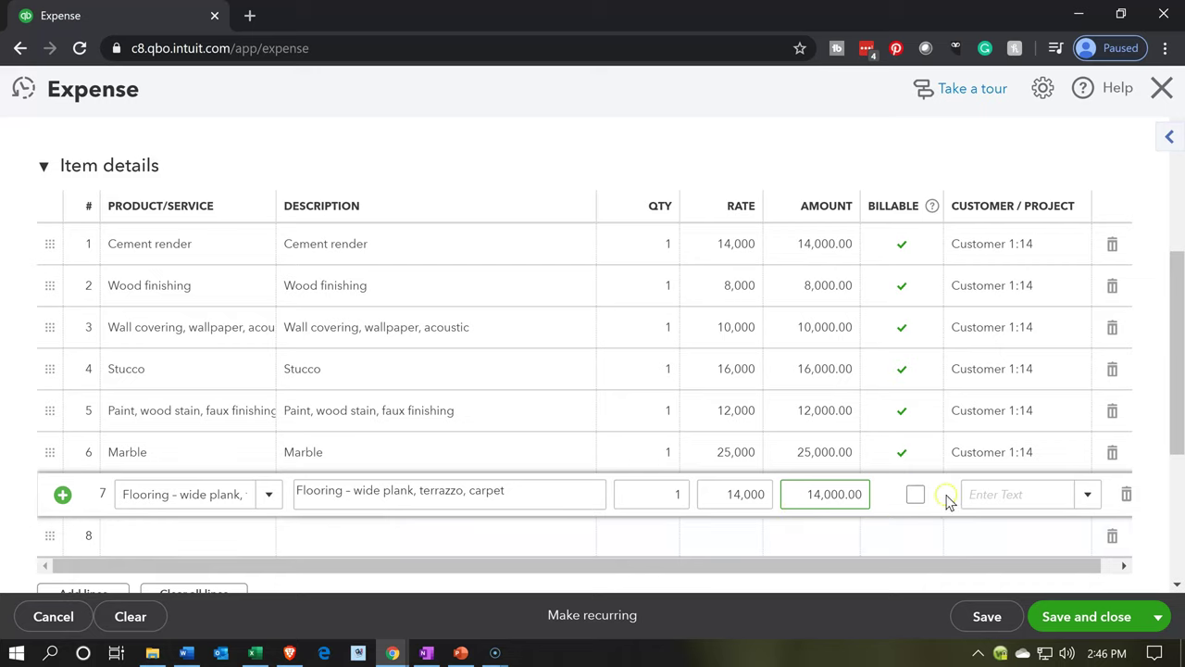
- Mark the Flooring line billable and assign it to project 14 of Customer 1
click(915, 493)
click(990, 488)
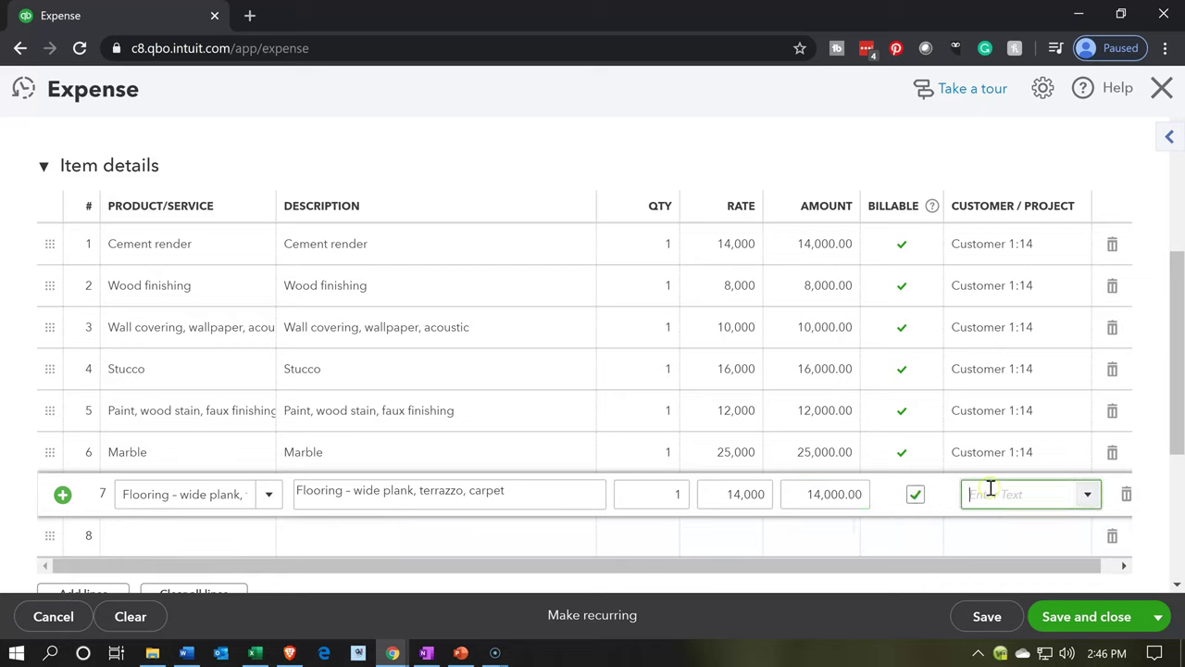
text(14)
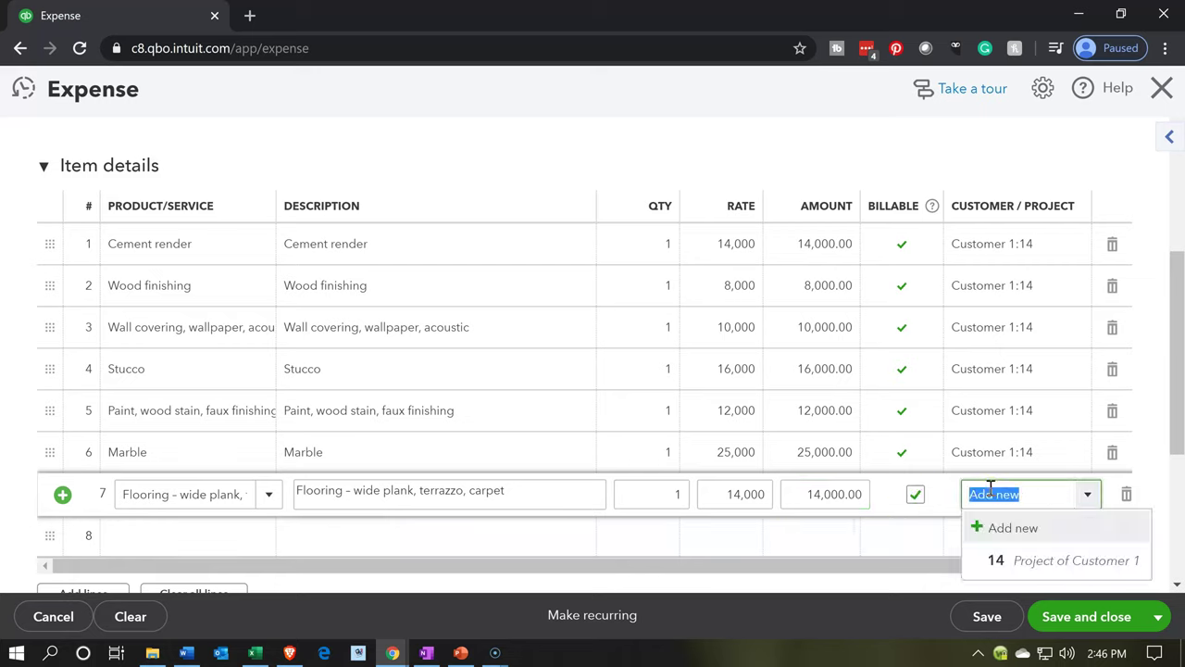
click(989, 488)
key(Tab)
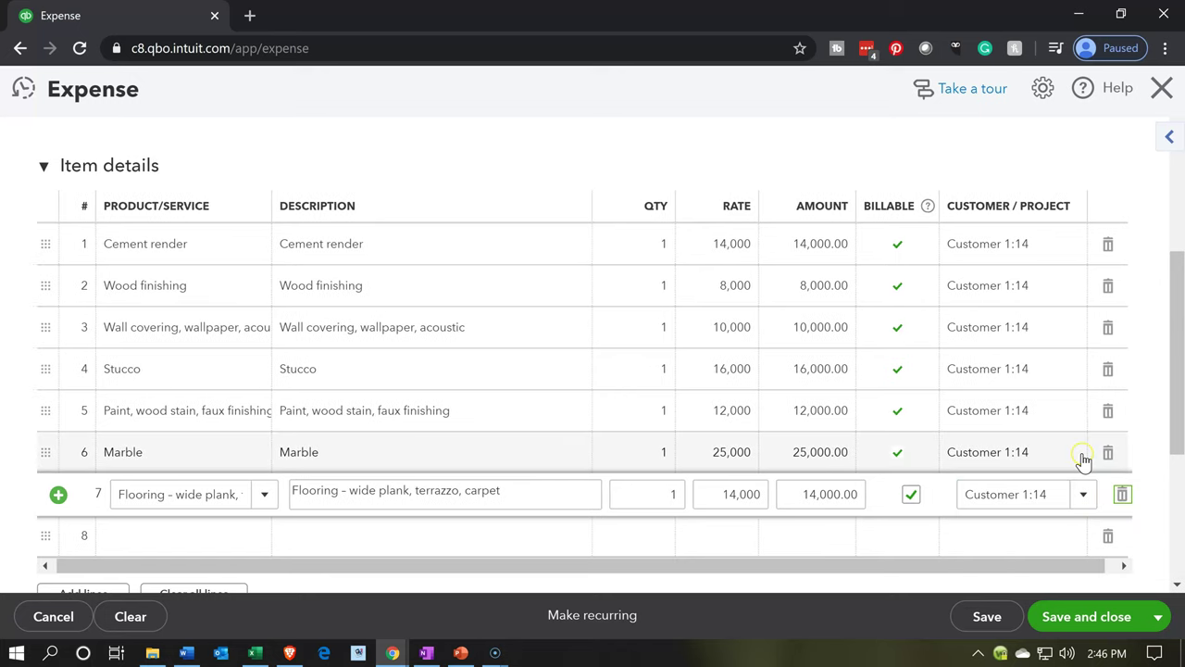
- Check Job 14's 1/7 direct materials in the Excel job cost record and set the Cement render line's rate to 15,000
scroll(1164, 425, down, 1)
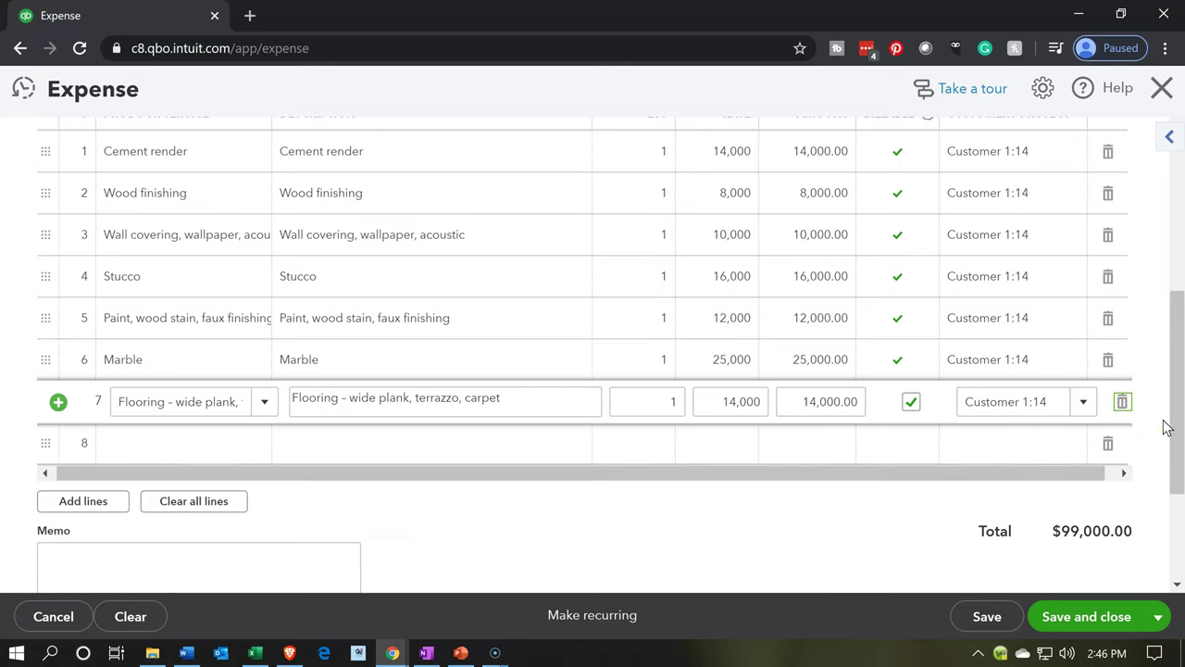
click(783, 582)
scroll(441, 527, up, 1)
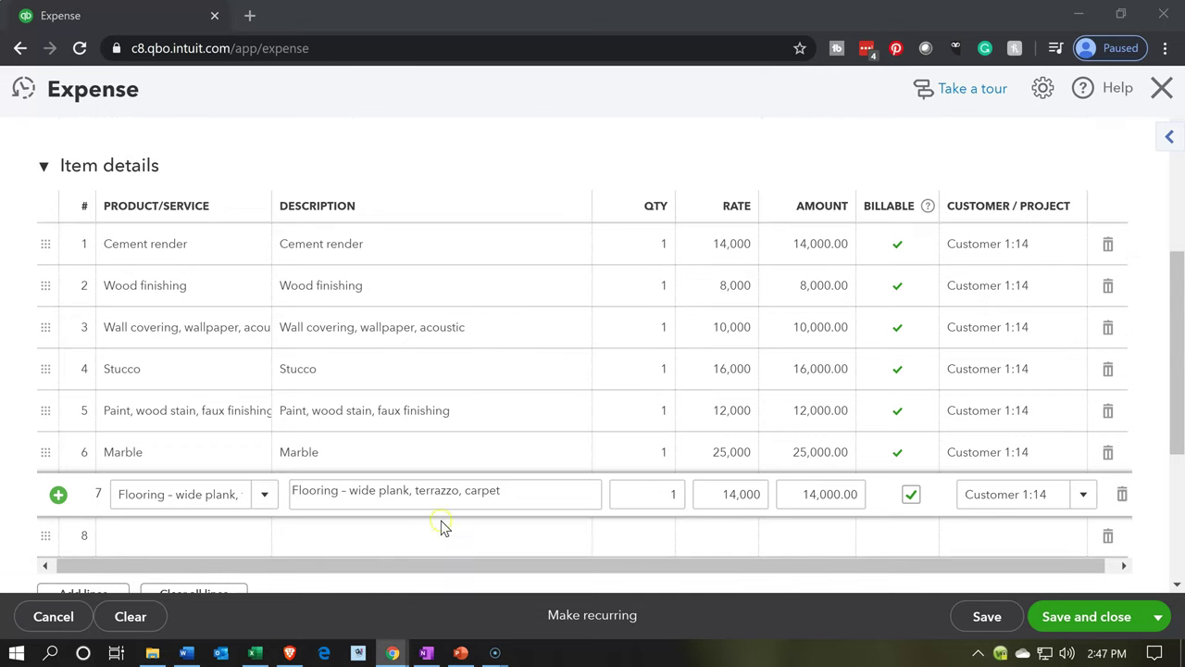
click(716, 264)
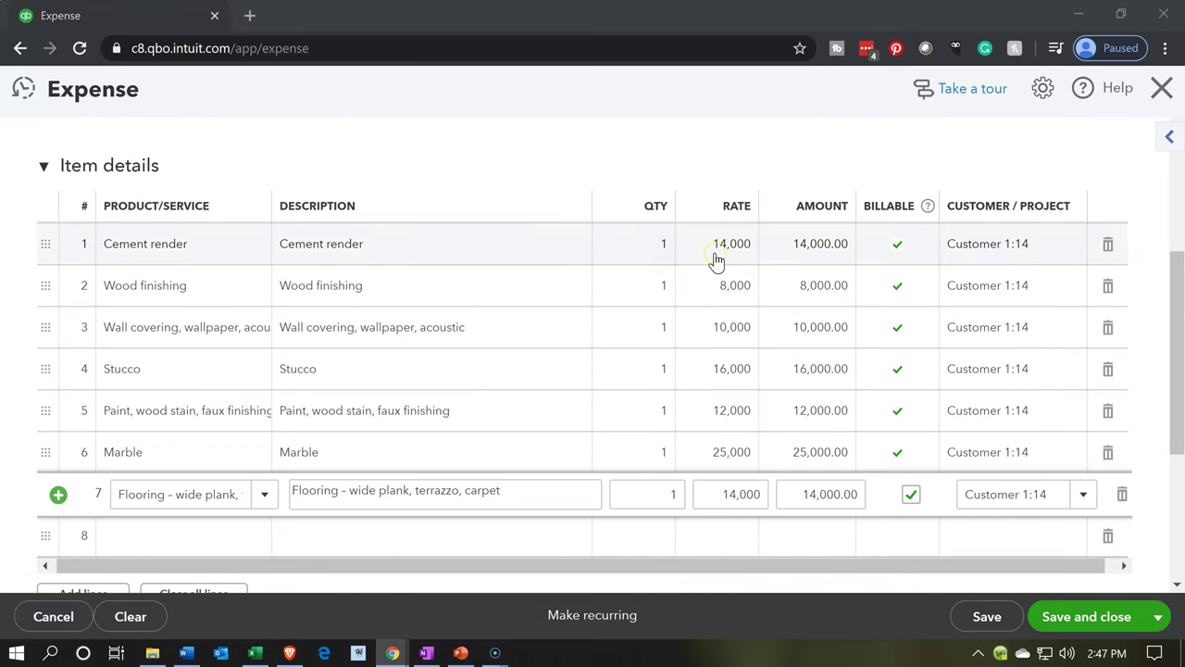
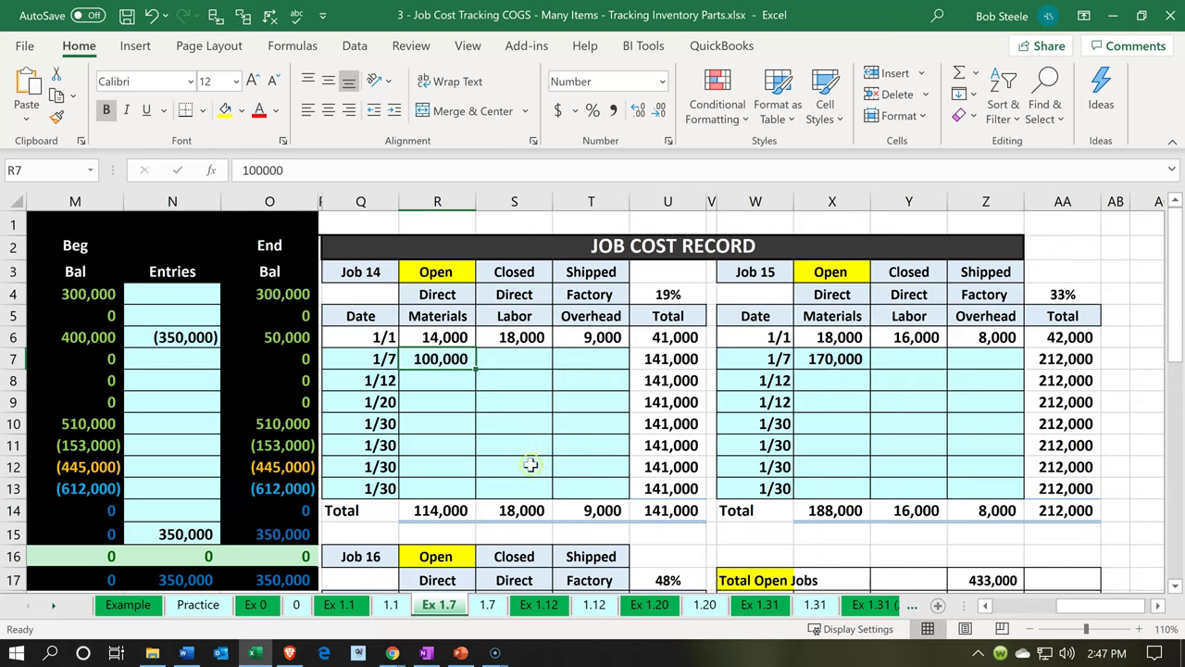
click(253, 652)
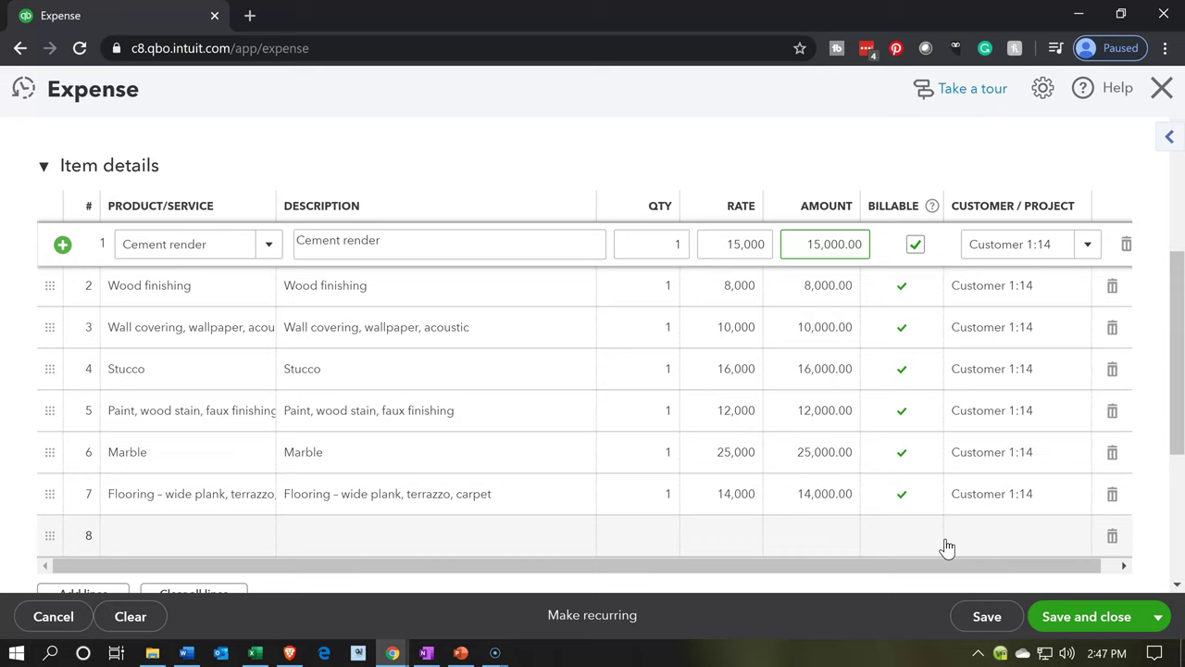
- Review the expense's total amount, payment account, date and item lines, and expand the category details section
scroll(360, 485, up, 3)
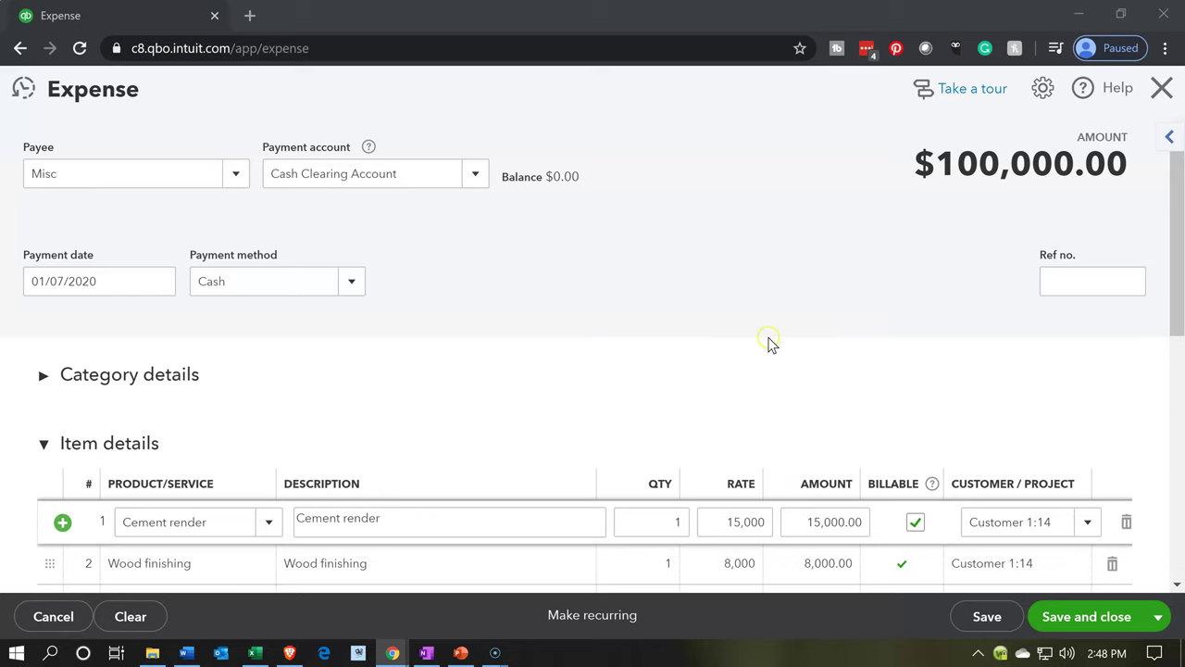
scroll(770, 343, down, 2)
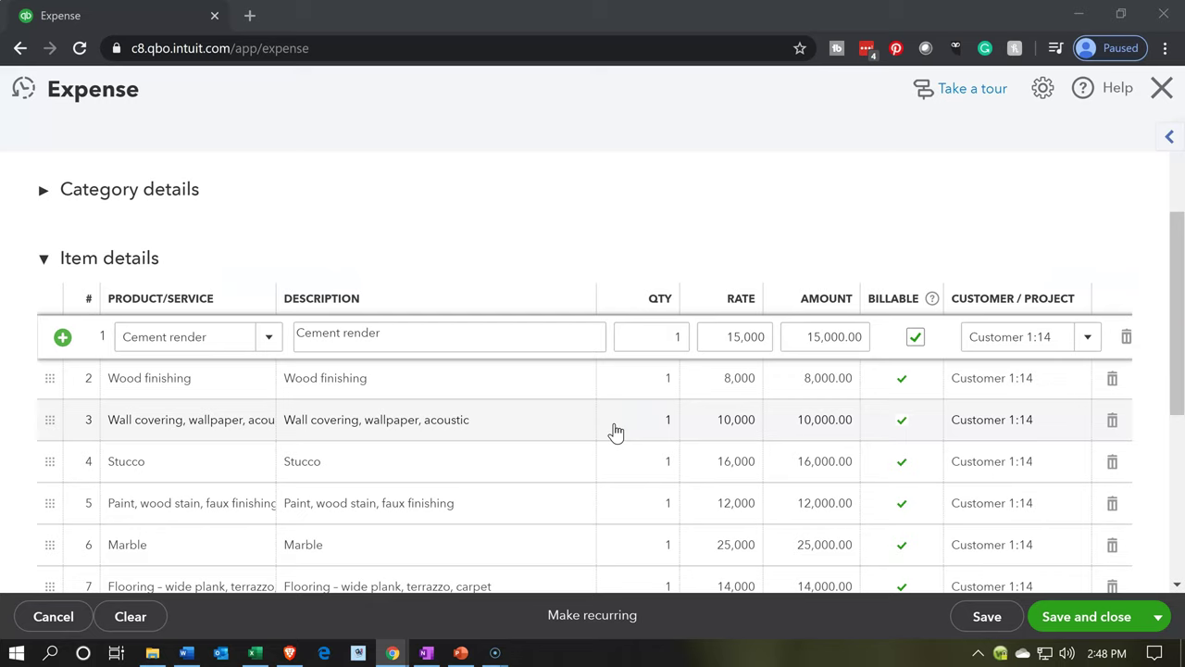
scroll(616, 432, up, 2)
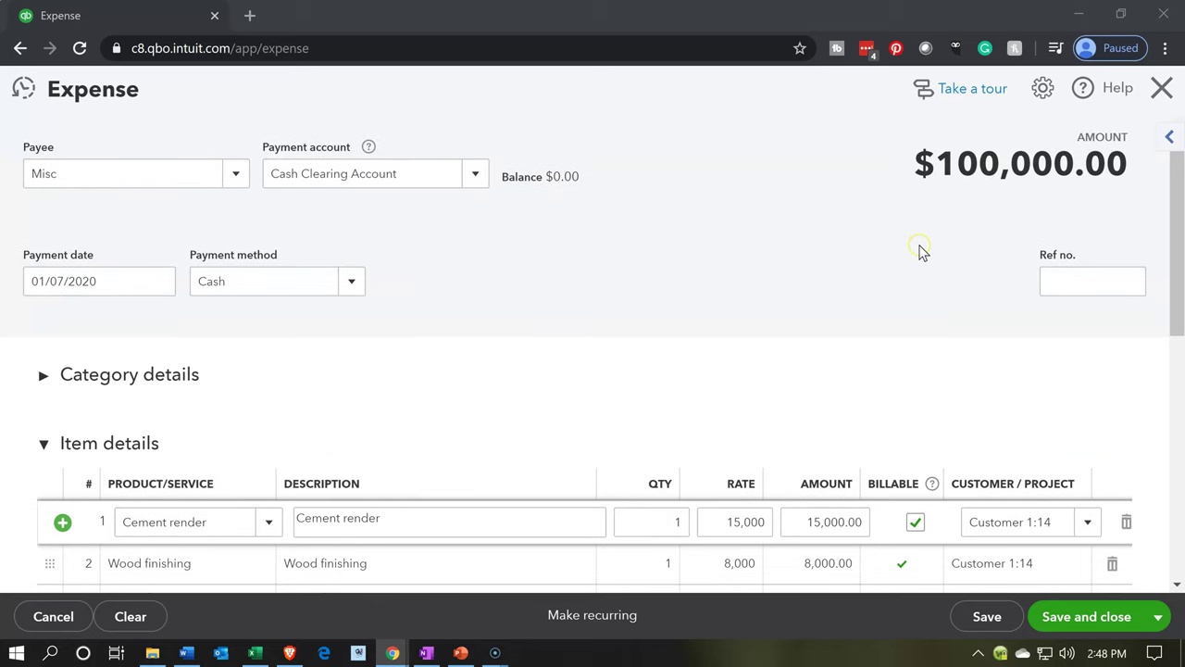
click(809, 447)
click(44, 385)
click(45, 386)
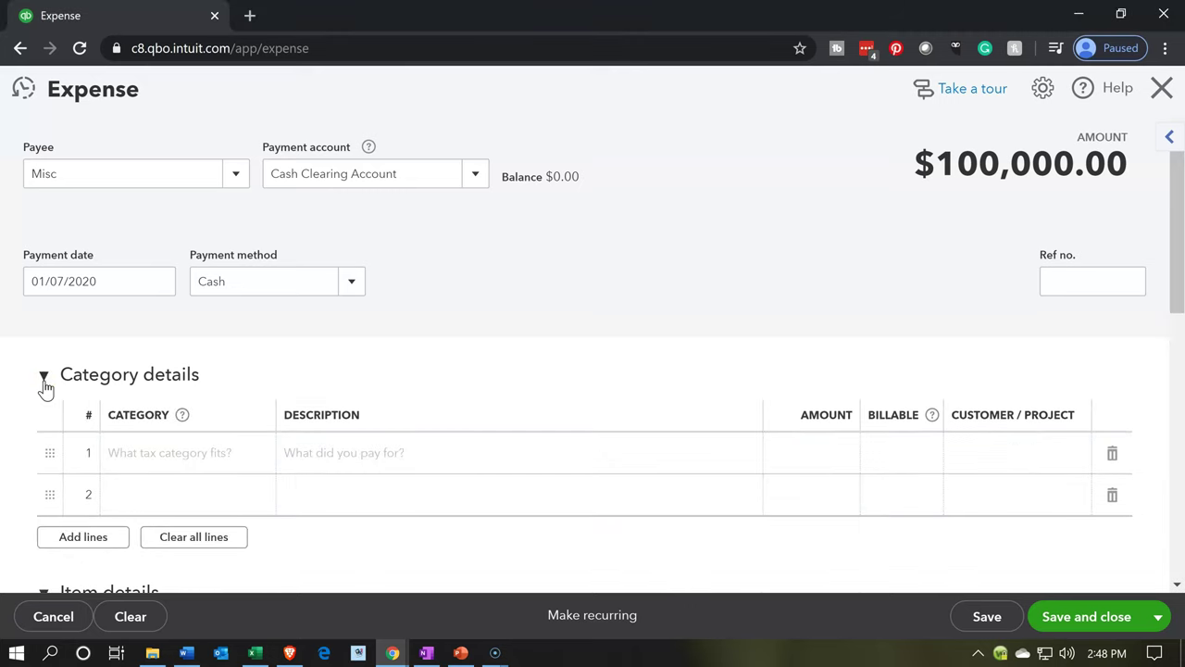
click(139, 453)
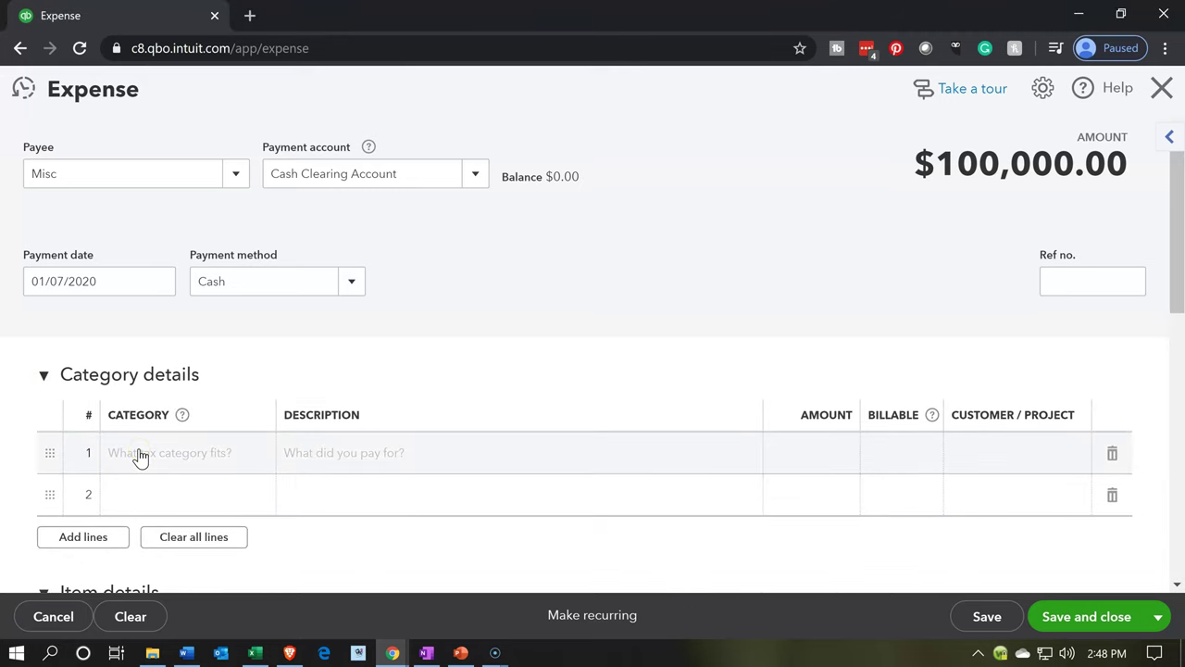
scroll(139, 456, down, 2)
scroll(141, 470, up, 2)
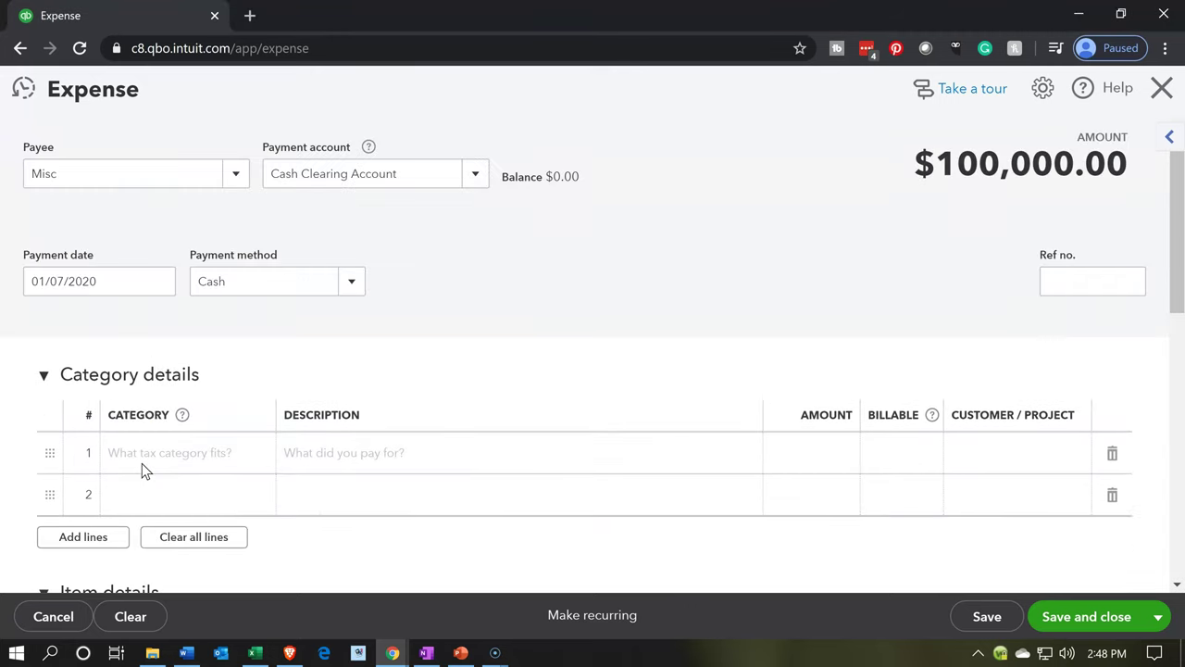
- Choose Raw Materials as the category of the first line in the expense's category details
click(142, 456)
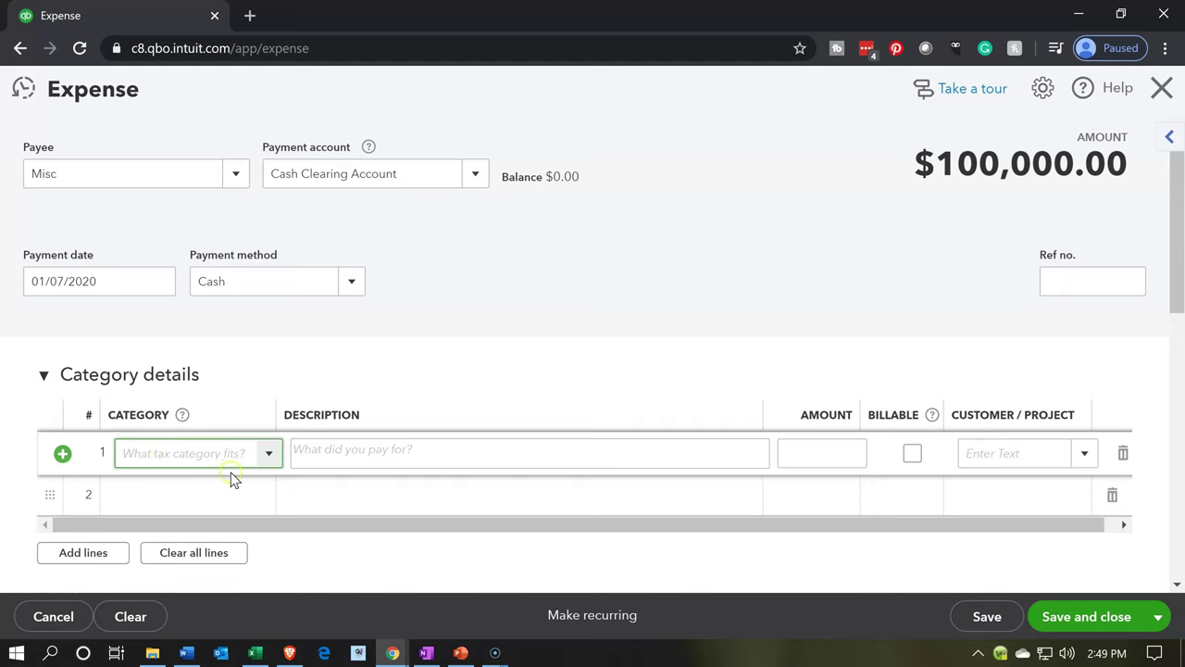
click(267, 453)
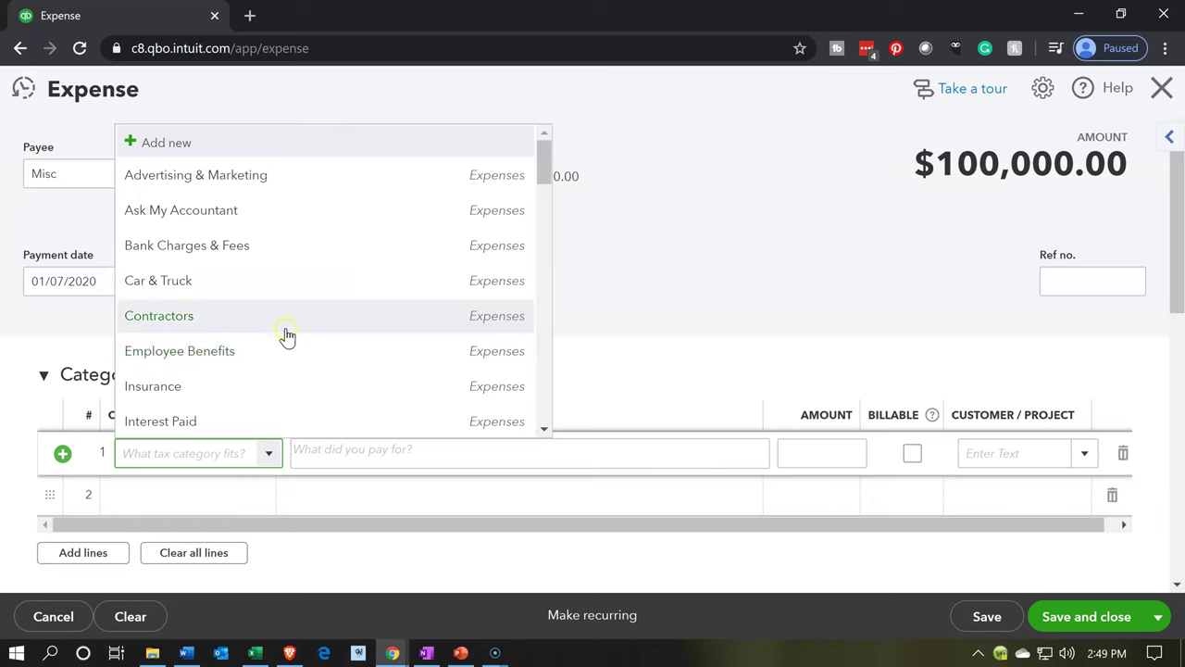
scroll(287, 331, down, 1)
scroll(287, 331, up, 1)
scroll(287, 330, down, 3)
scroll(287, 331, down, 5)
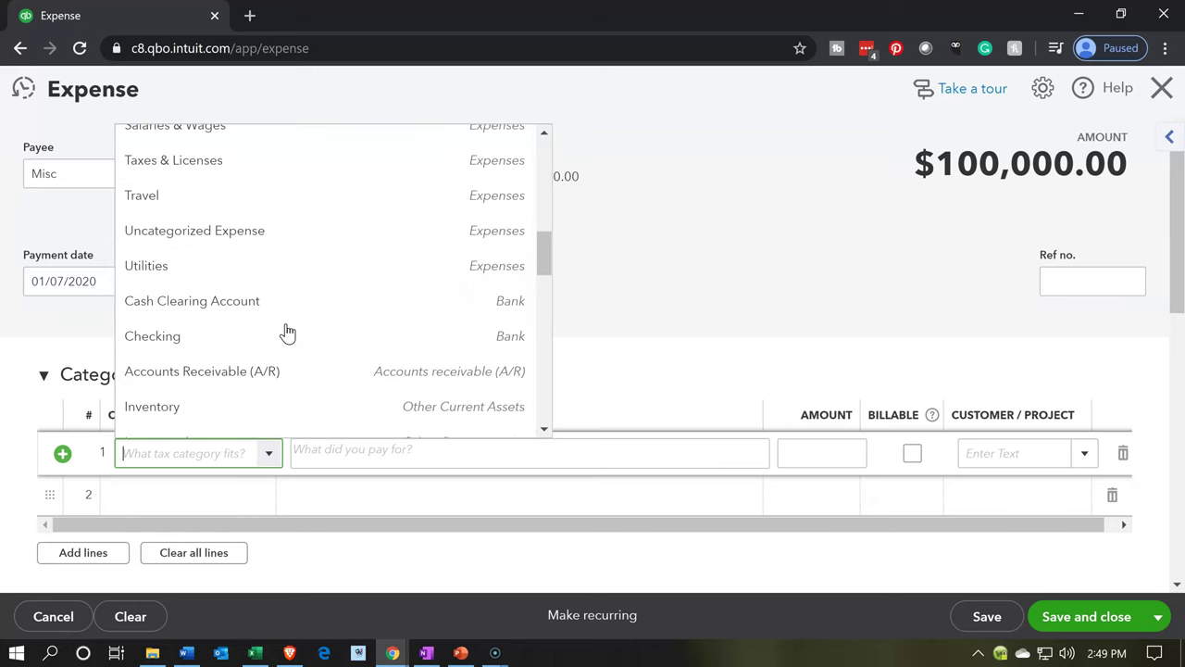
scroll(287, 330, down, 1)
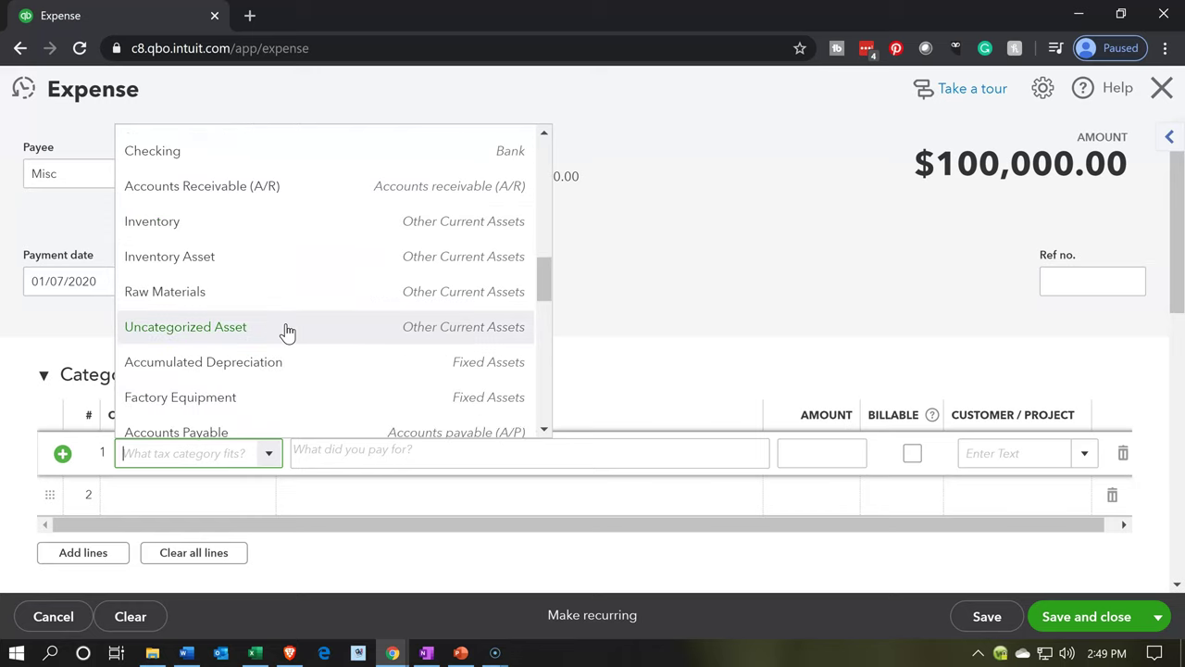
click(271, 309)
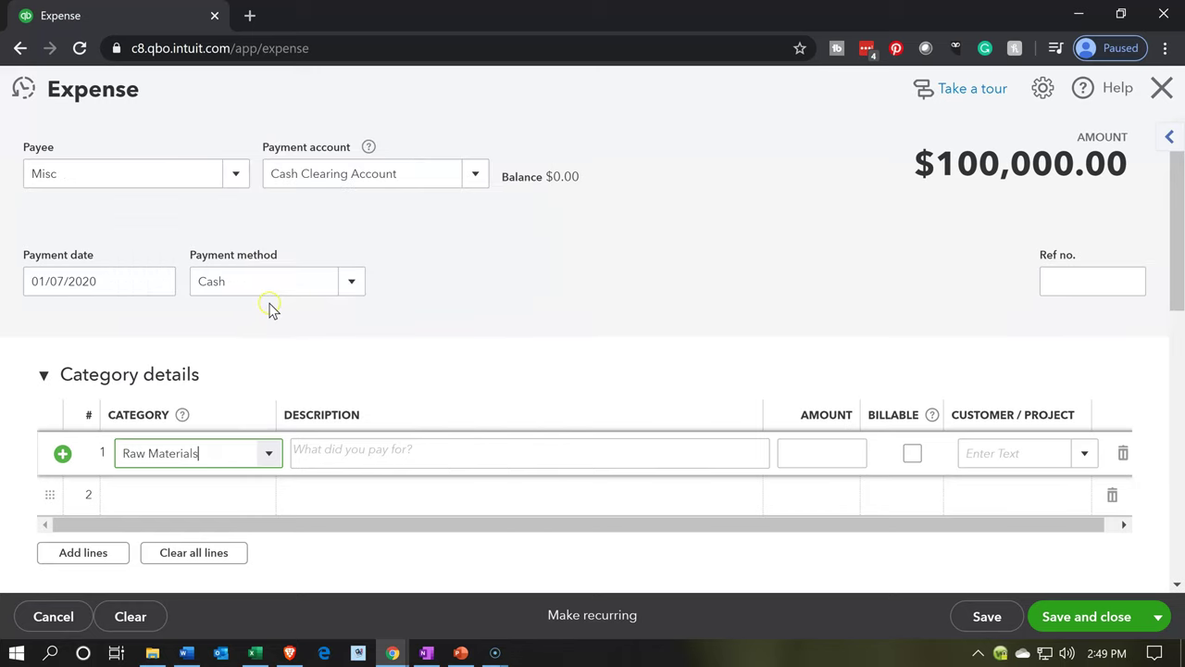
- Set the Raw Materials category line's amount to -100,000
click(804, 452)
text(-100,000)
key(Tab)
click(778, 405)
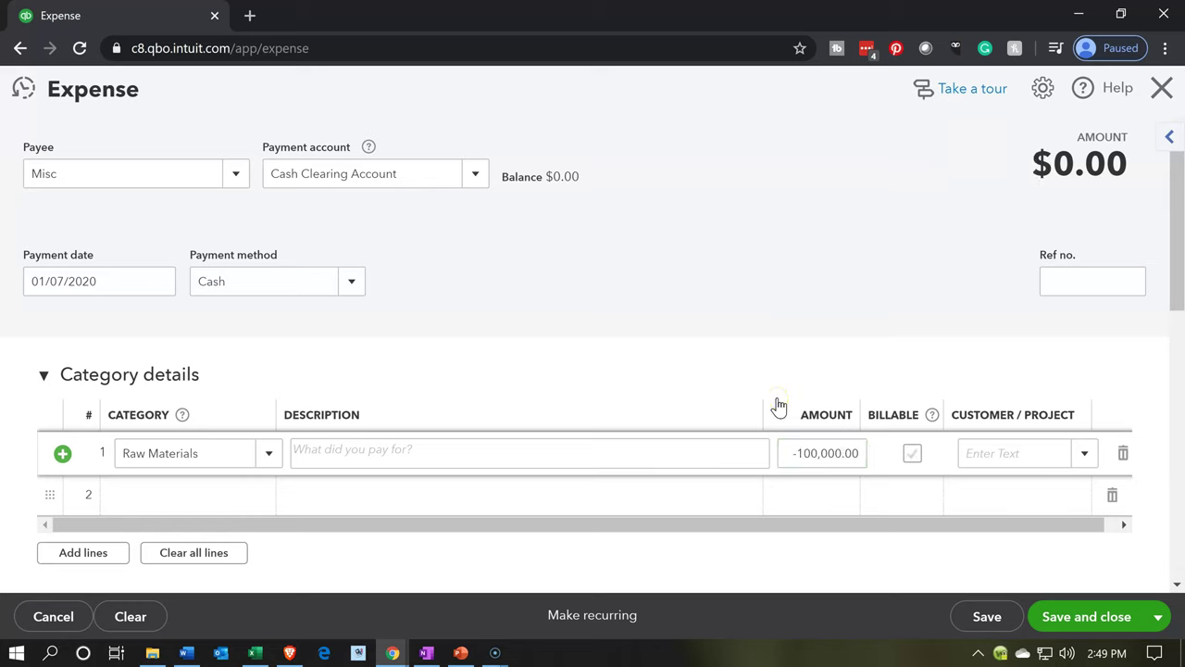
- Review the expense's category and item lines, then save and close the expense
click(732, 381)
scroll(861, 287, down, 3)
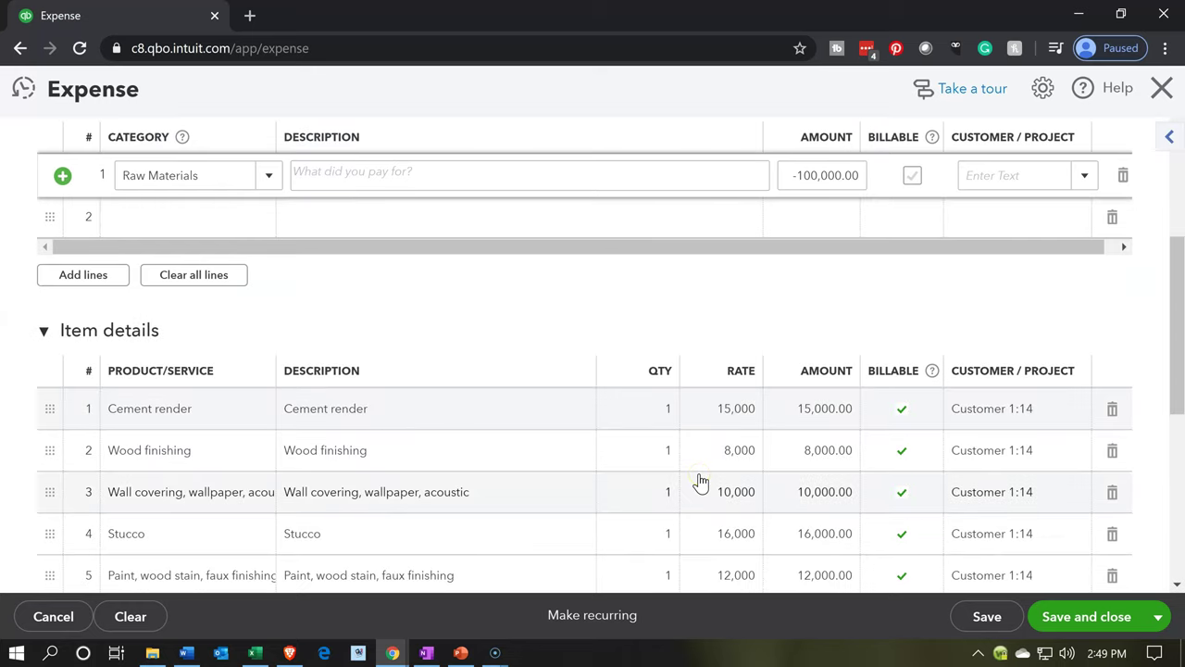
scroll(701, 482, up, 3)
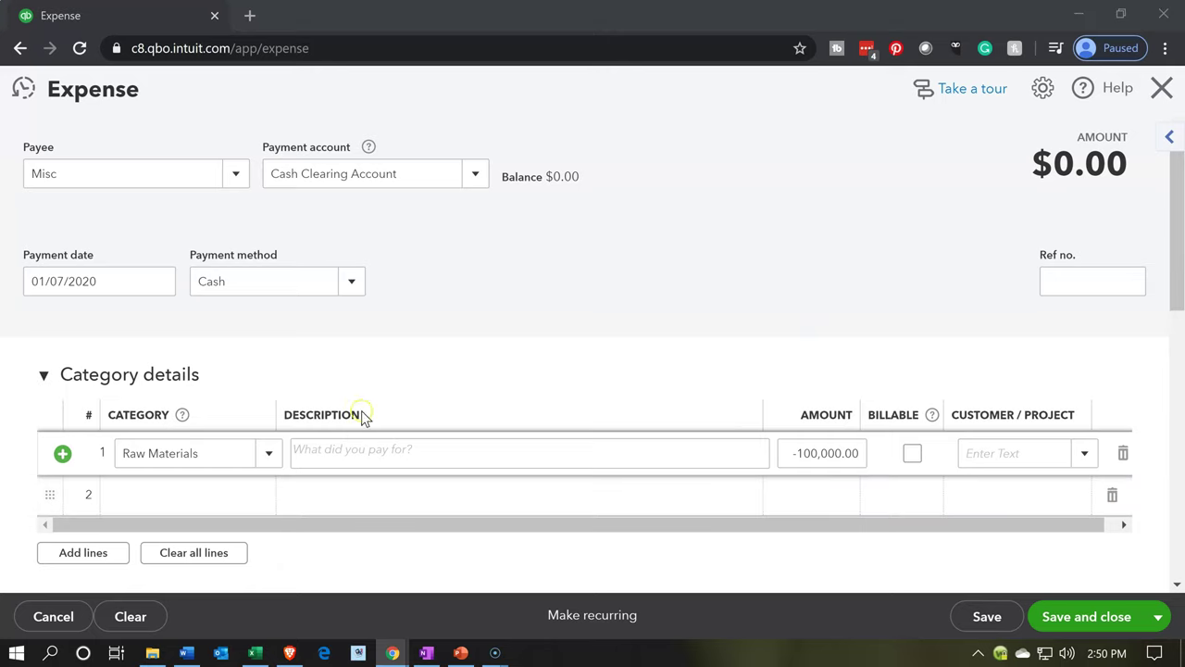
click(1072, 618)
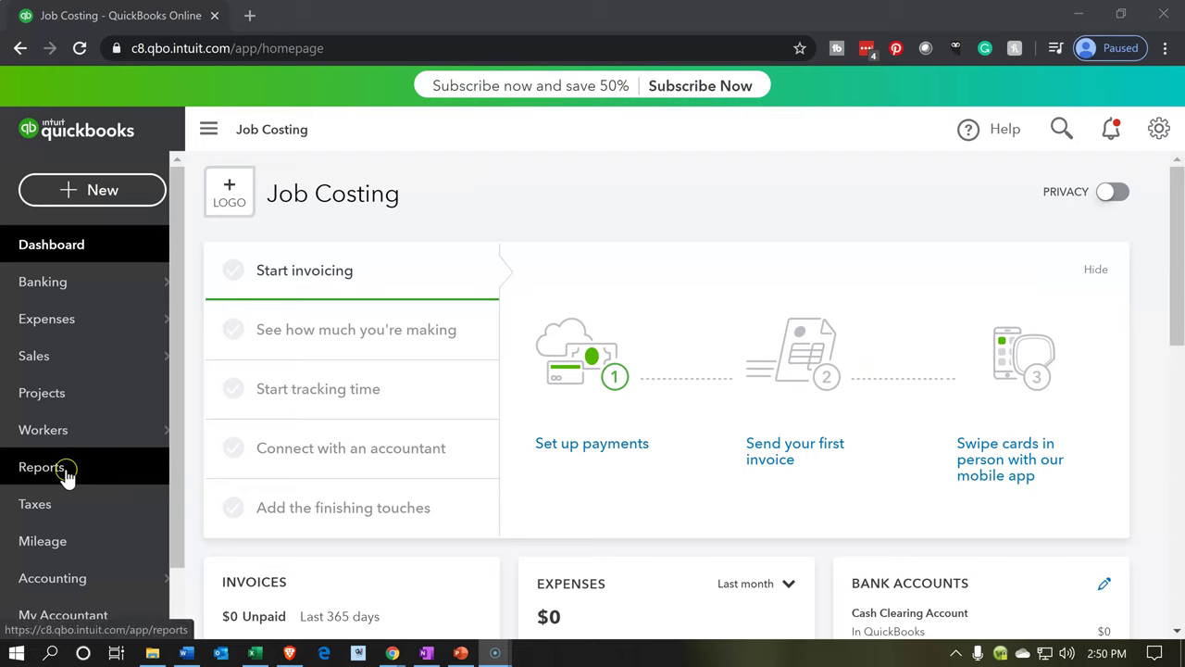
- Open the Balance Sheet report from the favorite standard reports
click(41, 467)
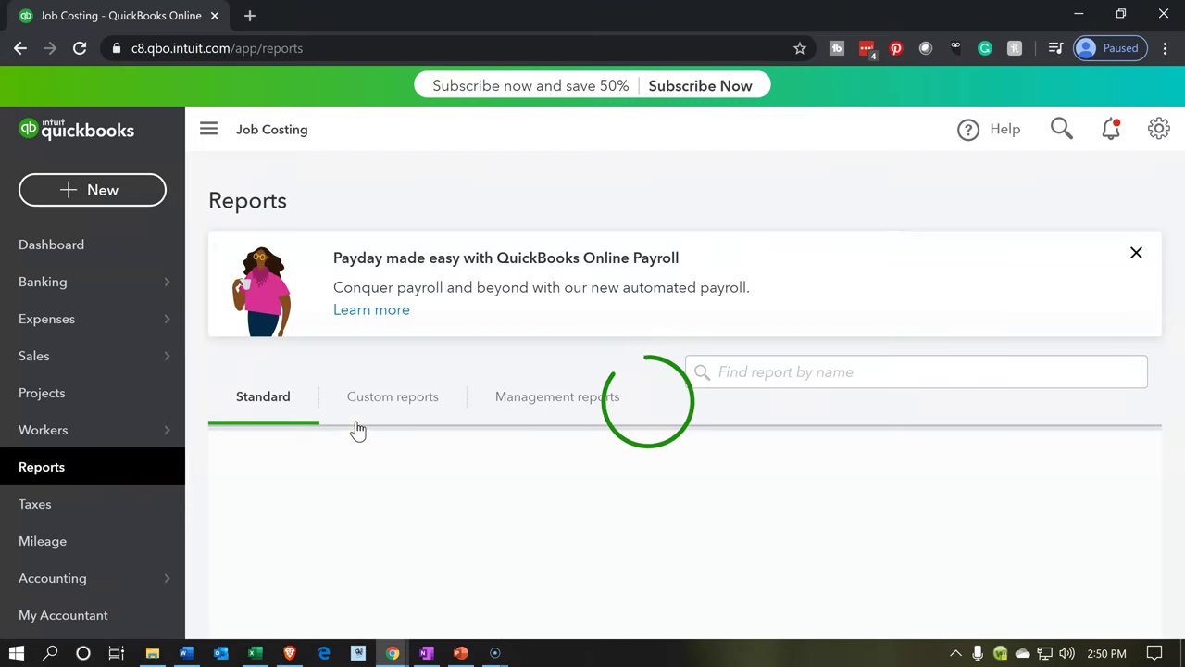
click(344, 466)
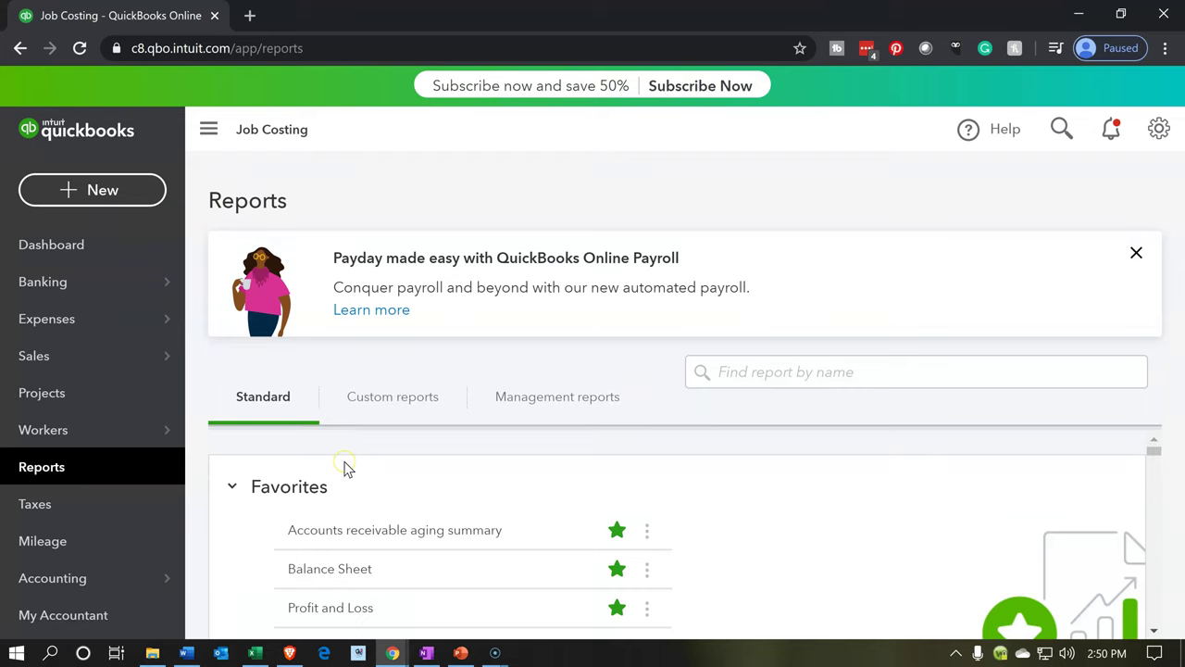
scroll(343, 468, down, 1)
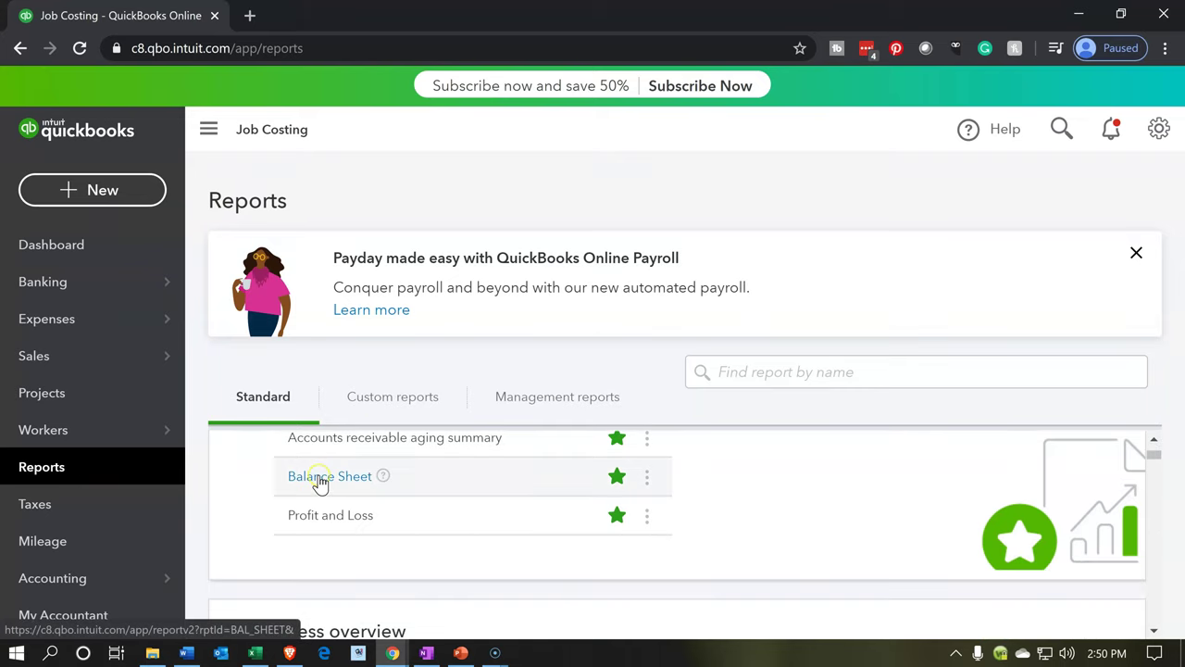
click(319, 480)
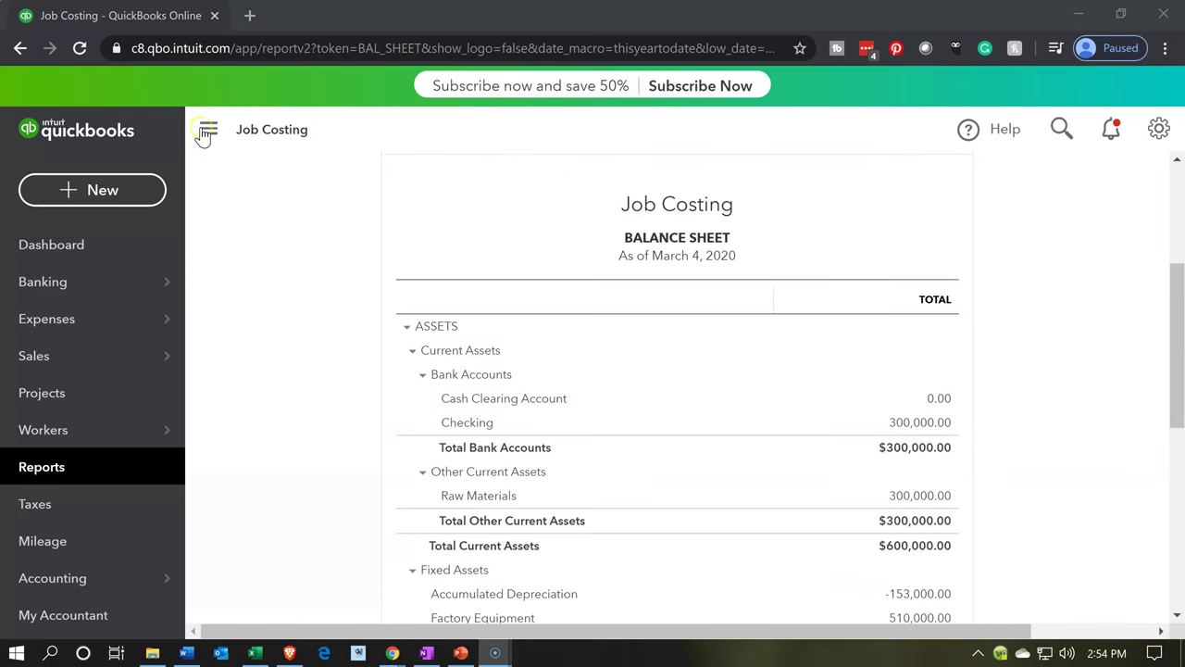
- Hide the navigation menu, enlarge the page to 125%, and examine the balance sheet's asset accounts
click(204, 130)
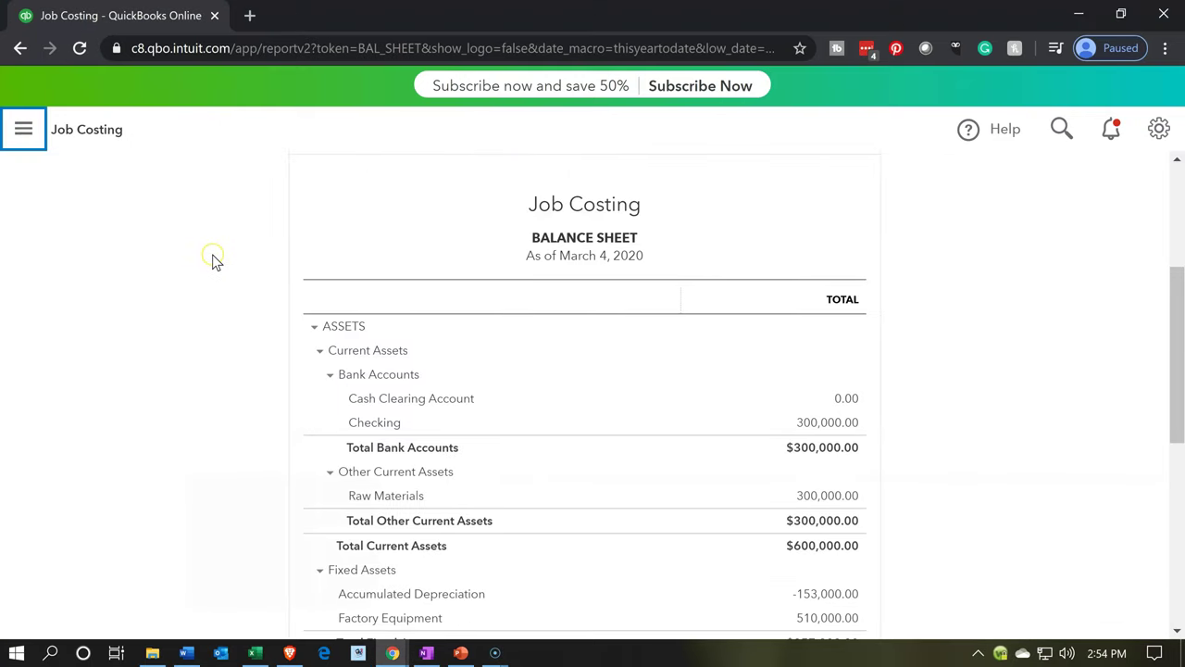
key(ctrl+plus)
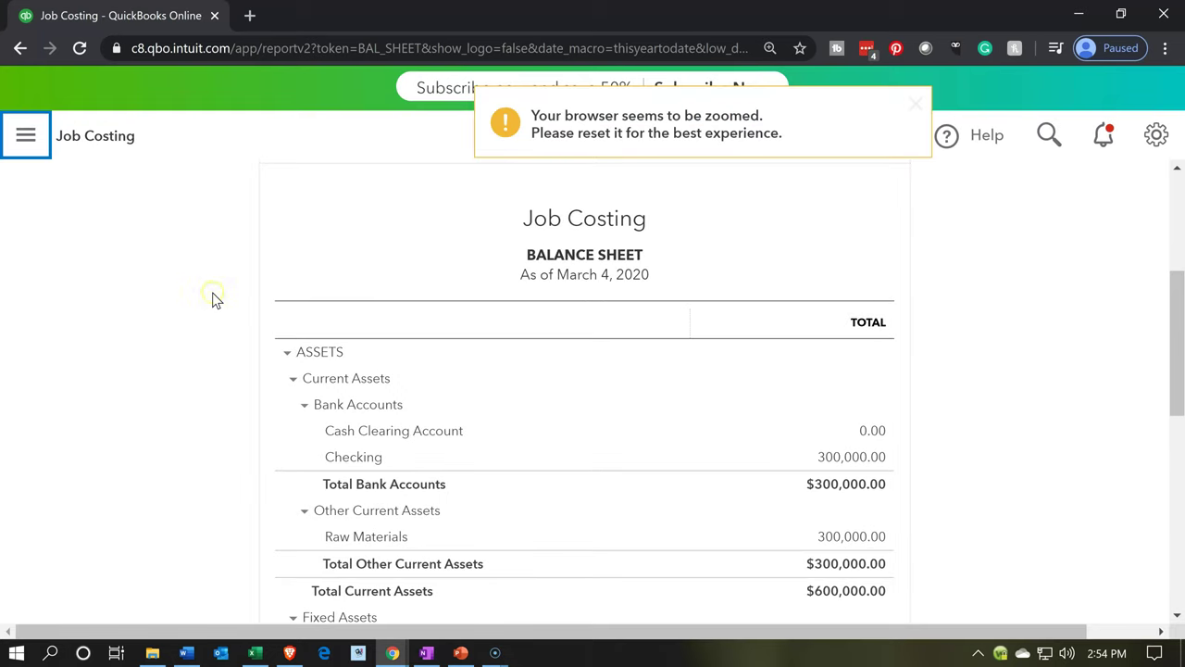
key(ctrl+plus)
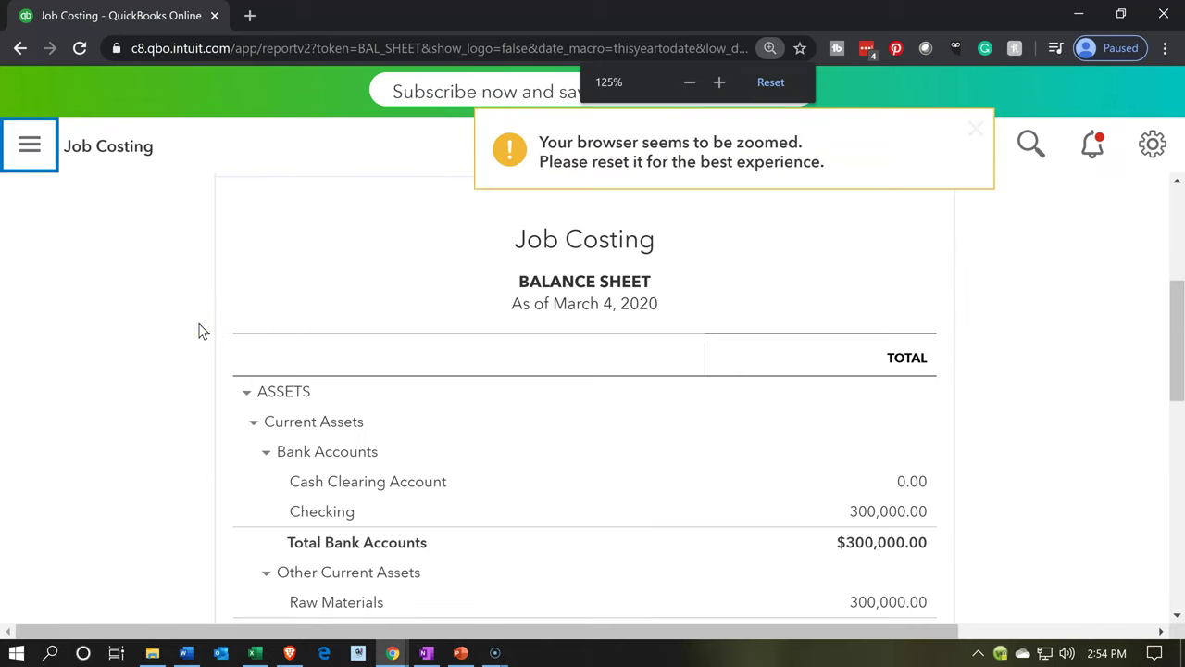
scroll(126, 365, down, 2)
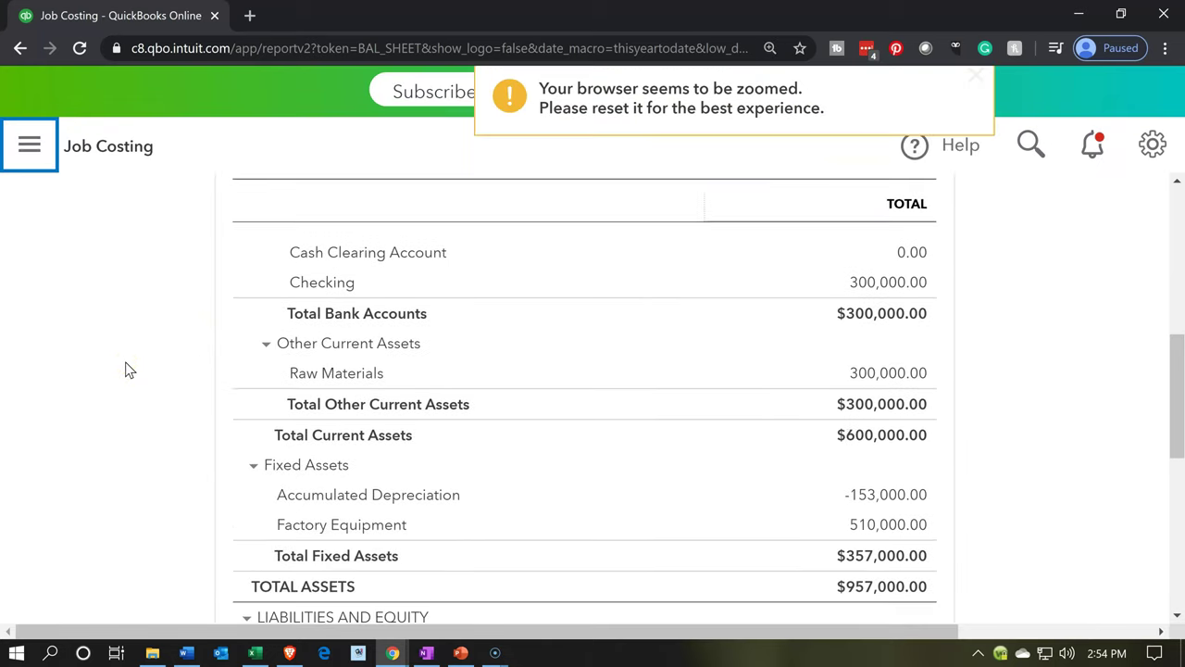
scroll(127, 371, up, 1)
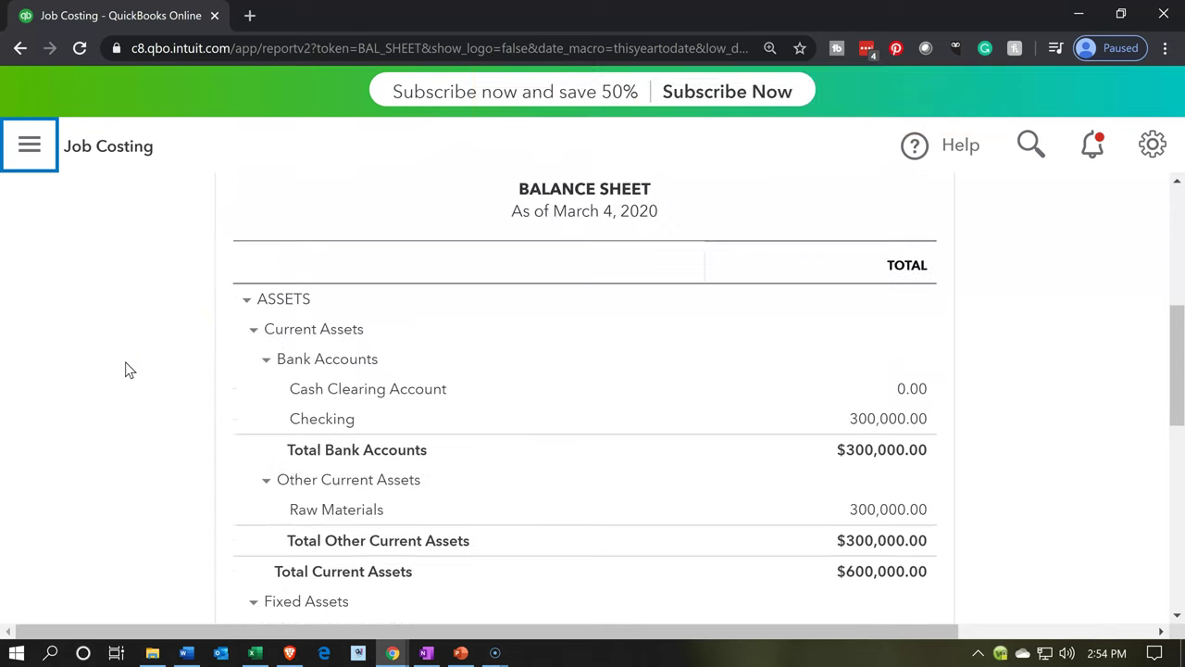
- Switch to Excel, compare the 1/7 inventory and cost entries with Job 14's direct materials, and return to the balance sheet in QuickBooks
click(253, 653)
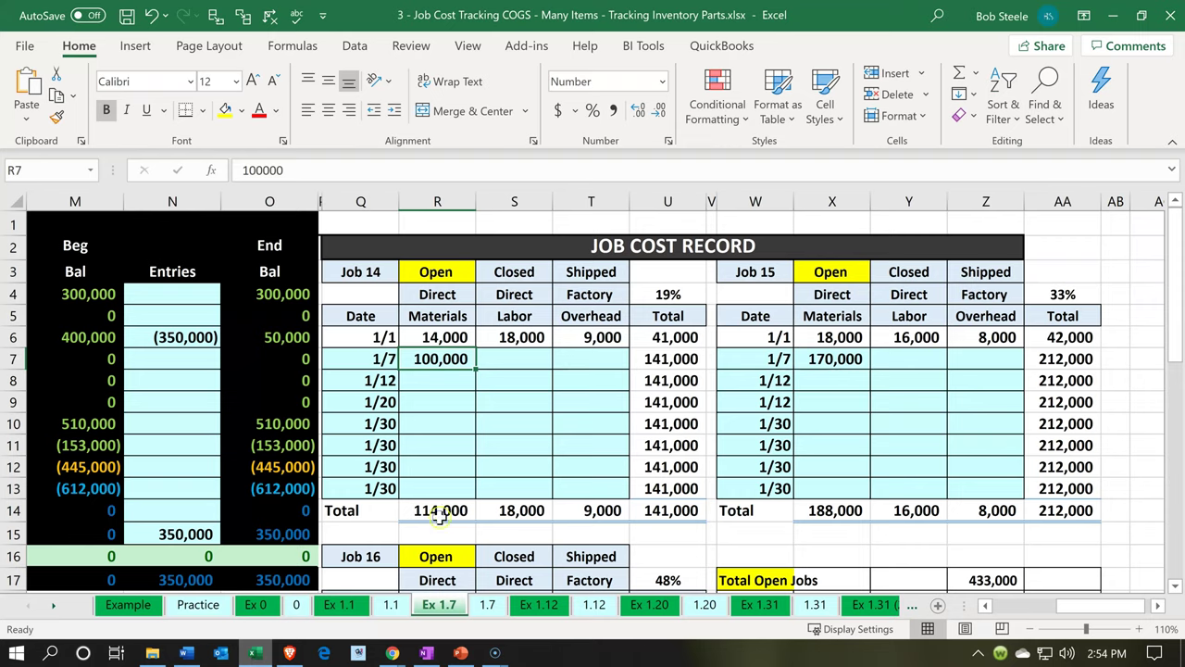
click(192, 340)
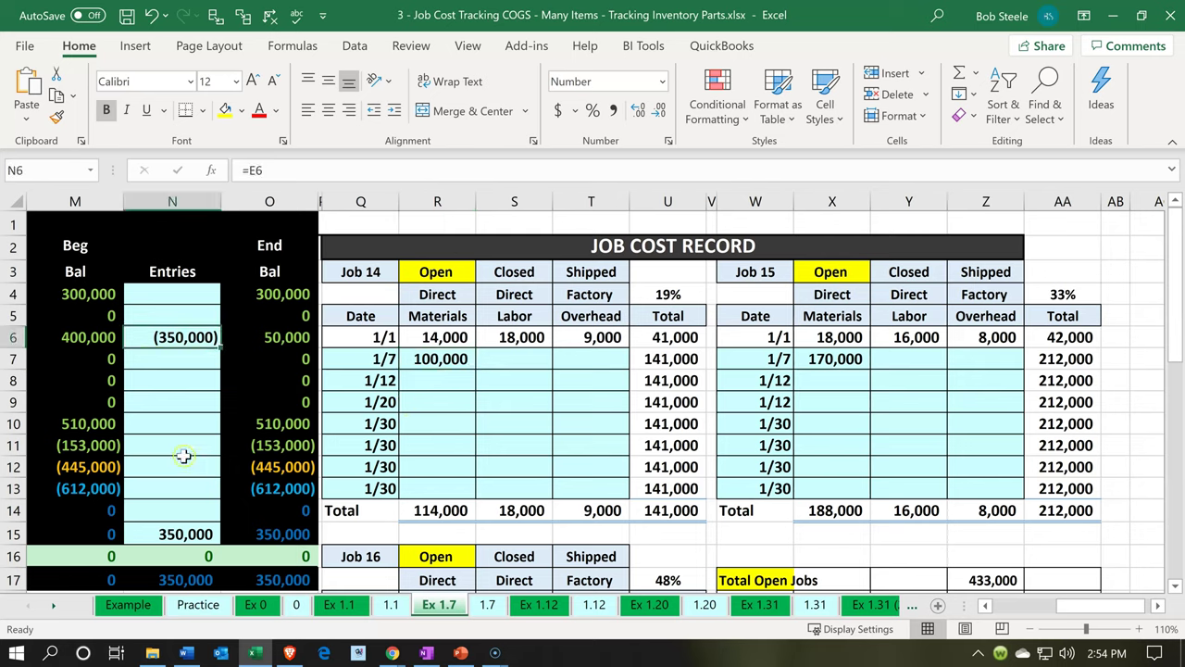
click(176, 535)
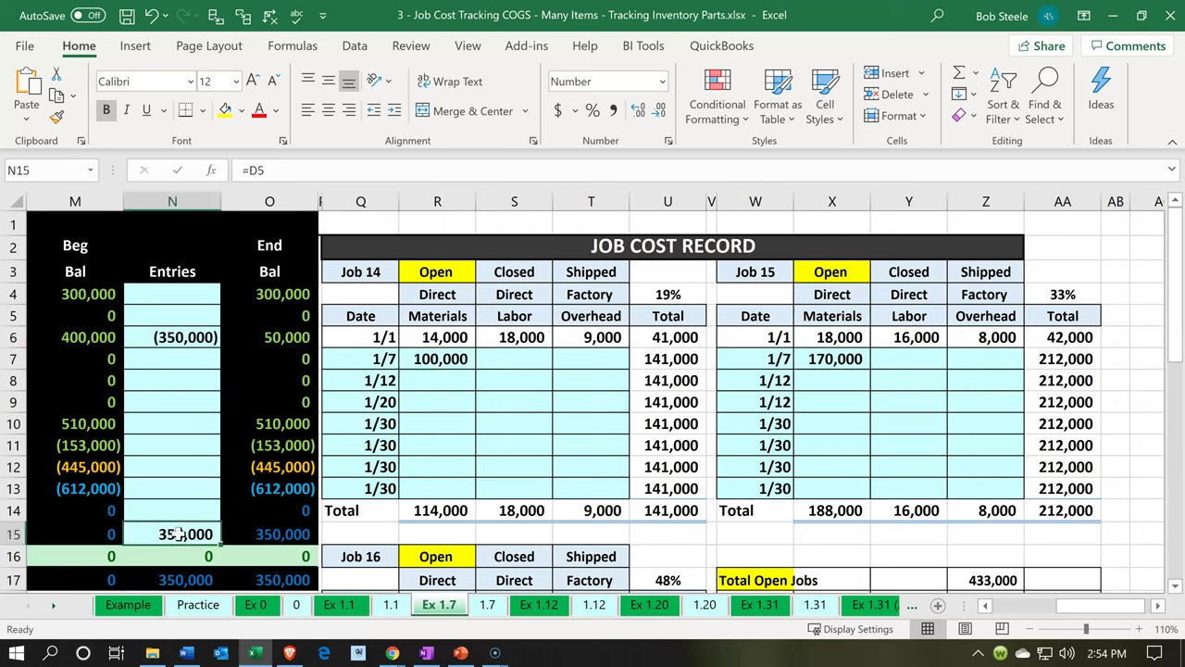
click(441, 364)
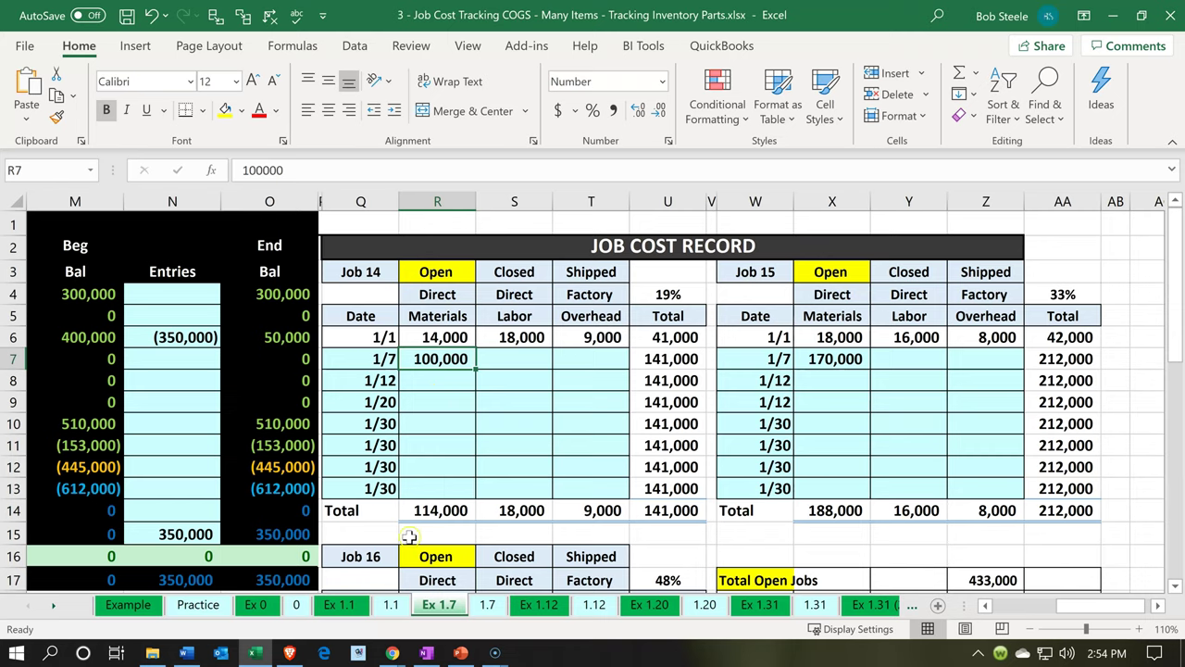
click(254, 653)
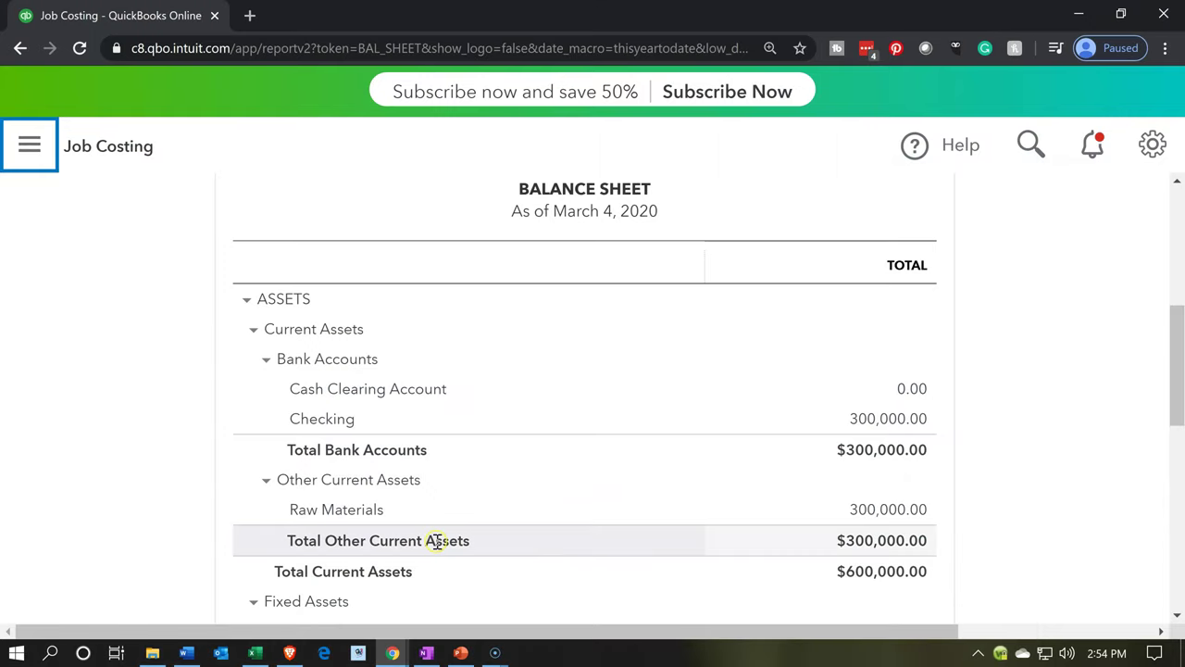
- Examine the Cash Clearing Account's transaction report from the balance sheet and return to the report summary
double_click(867, 399)
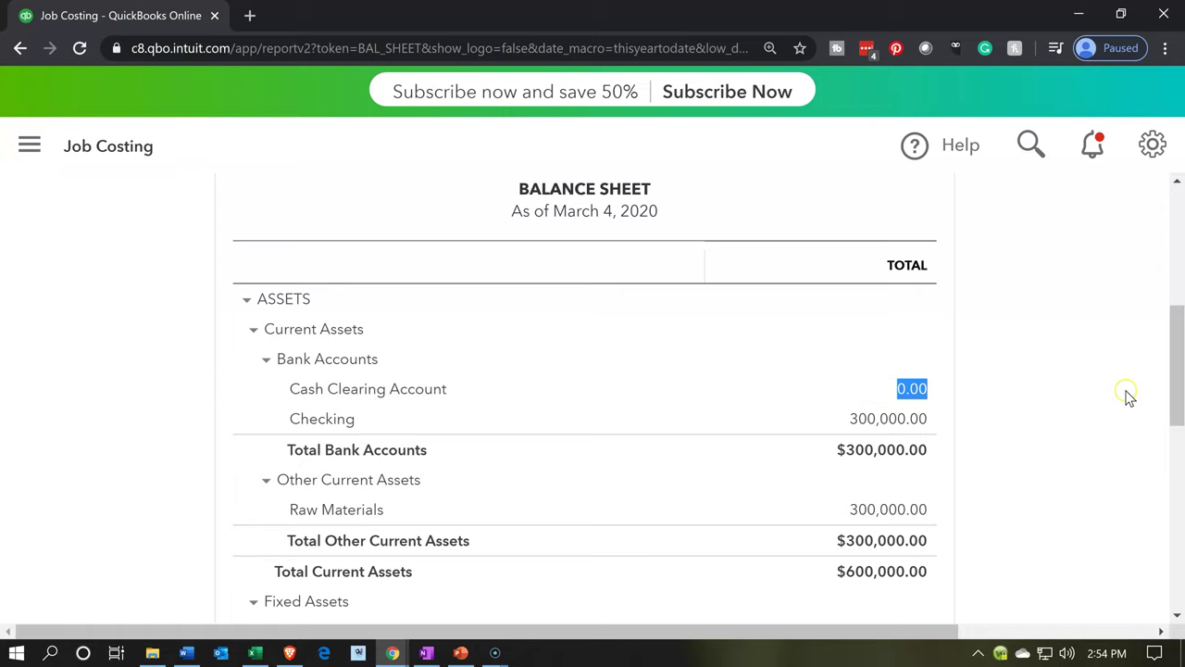
click(921, 390)
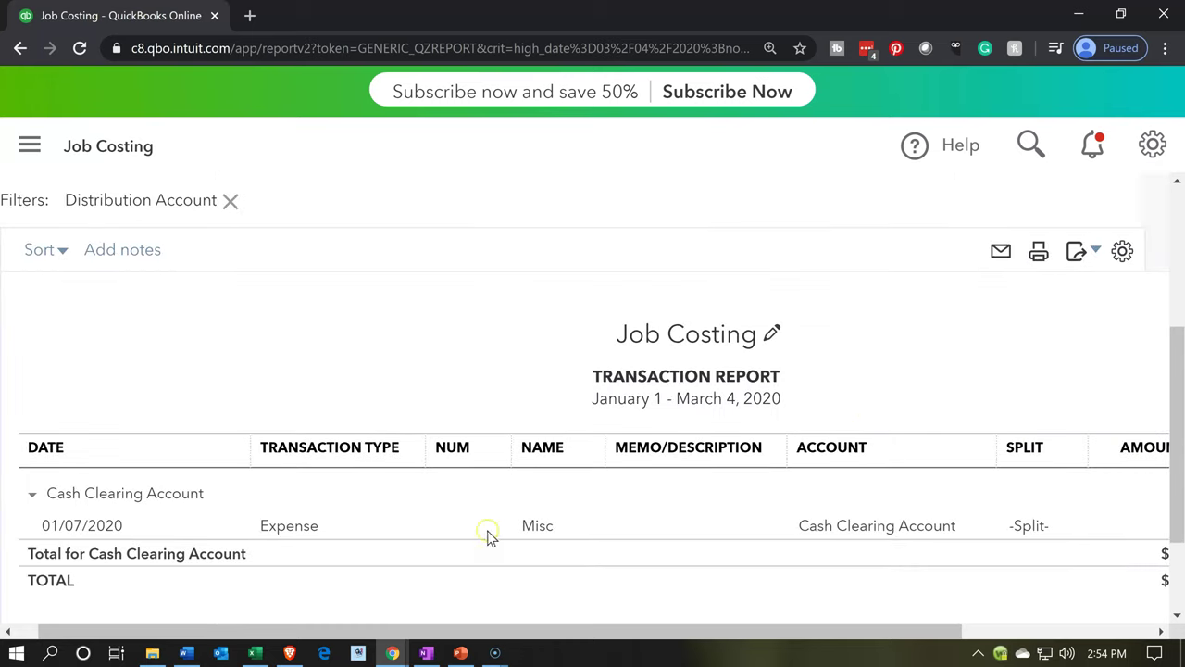
drag(778, 632, 432, 630)
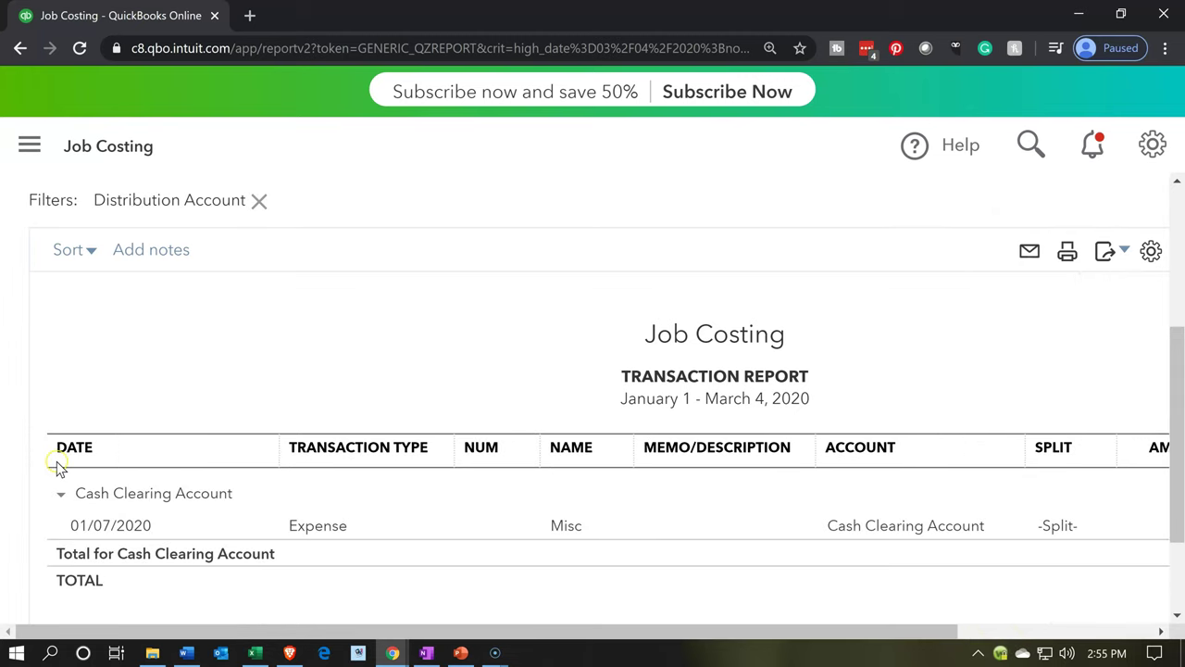
scroll(56, 467, up, 3)
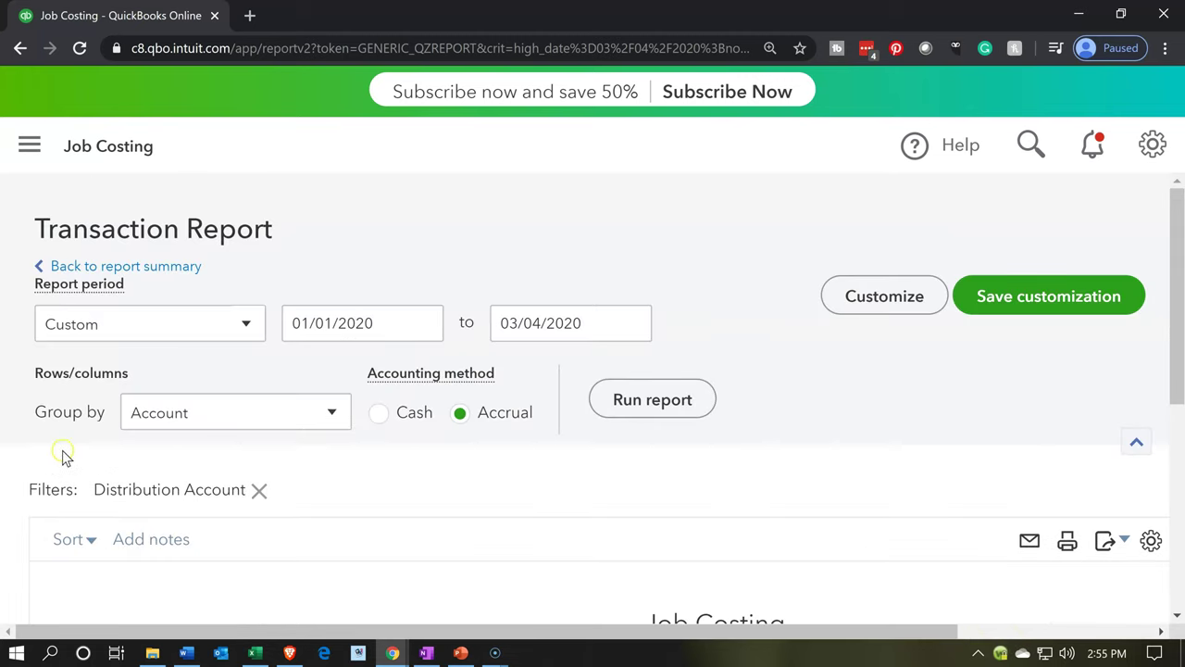
click(158, 275)
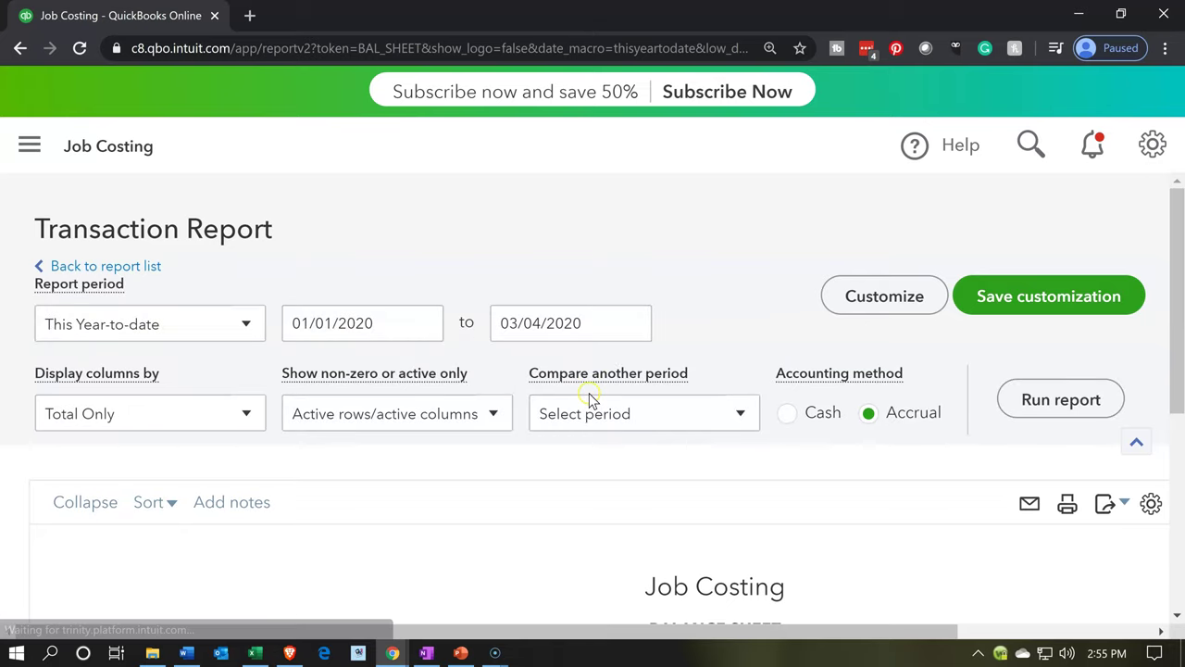
- Open the Raw Materials transaction report from the balance sheet and examine its amount and balance columns
scroll(574, 403, down, 2)
scroll(460, 455, down, 3)
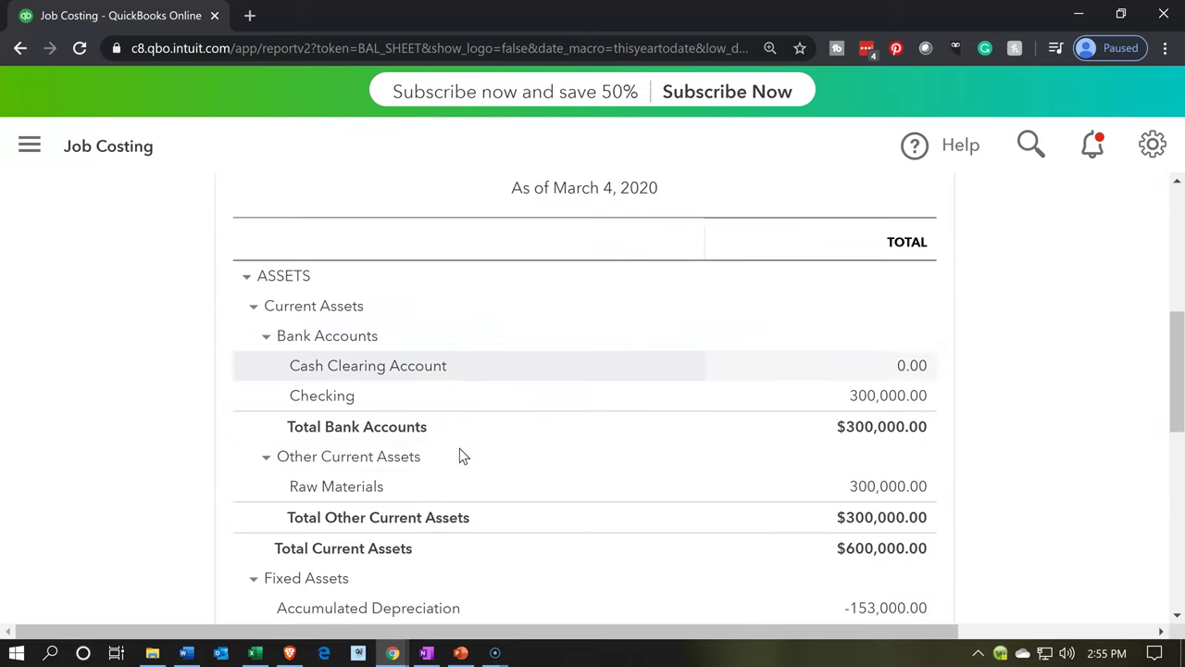
click(908, 492)
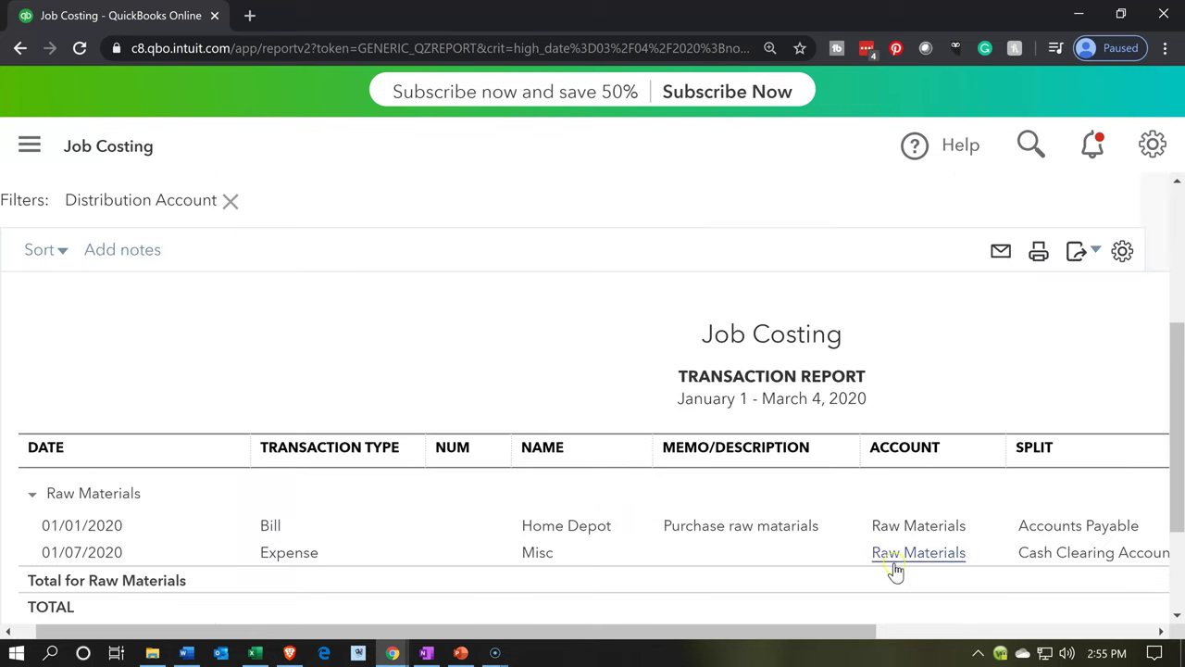
drag(852, 632, 1071, 629)
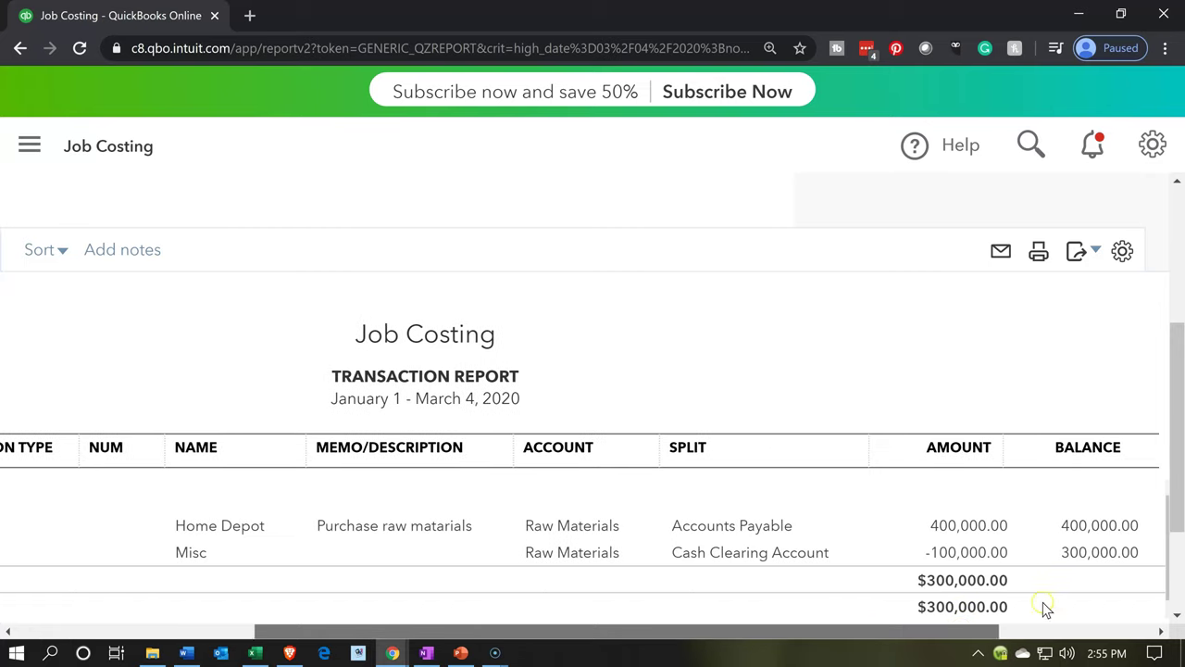
- Open the 01/07/2020 Misc expense from the Raw Materials transactions, review its category and item details, and close it
click(989, 554)
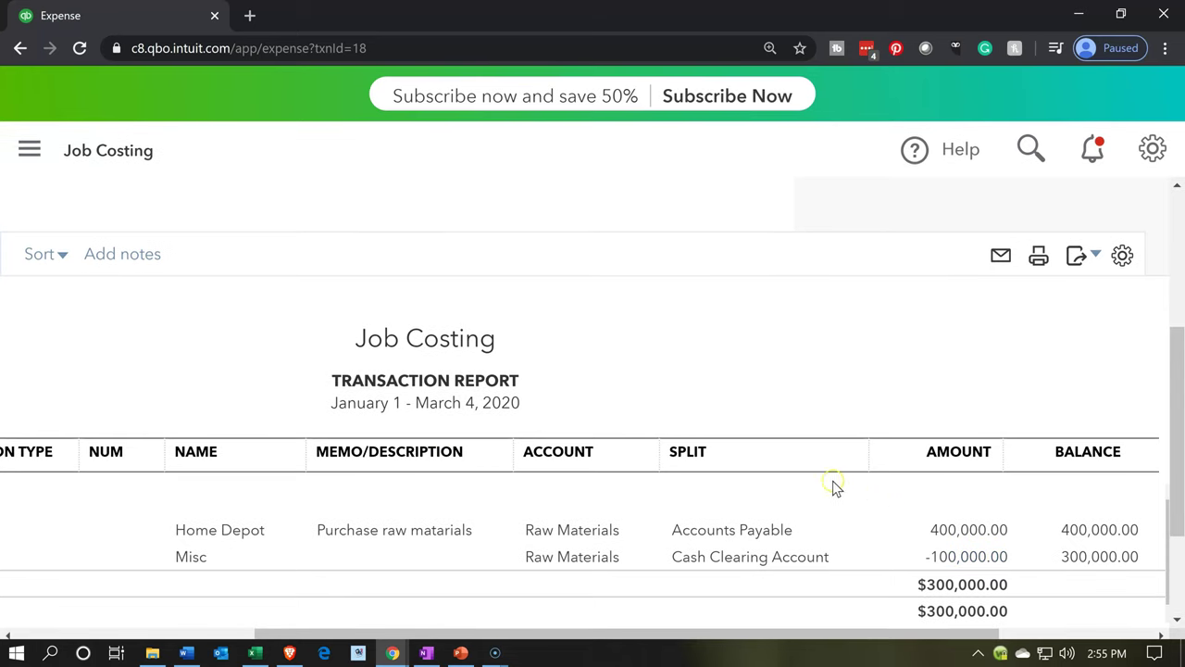
scroll(547, 457, down, 4)
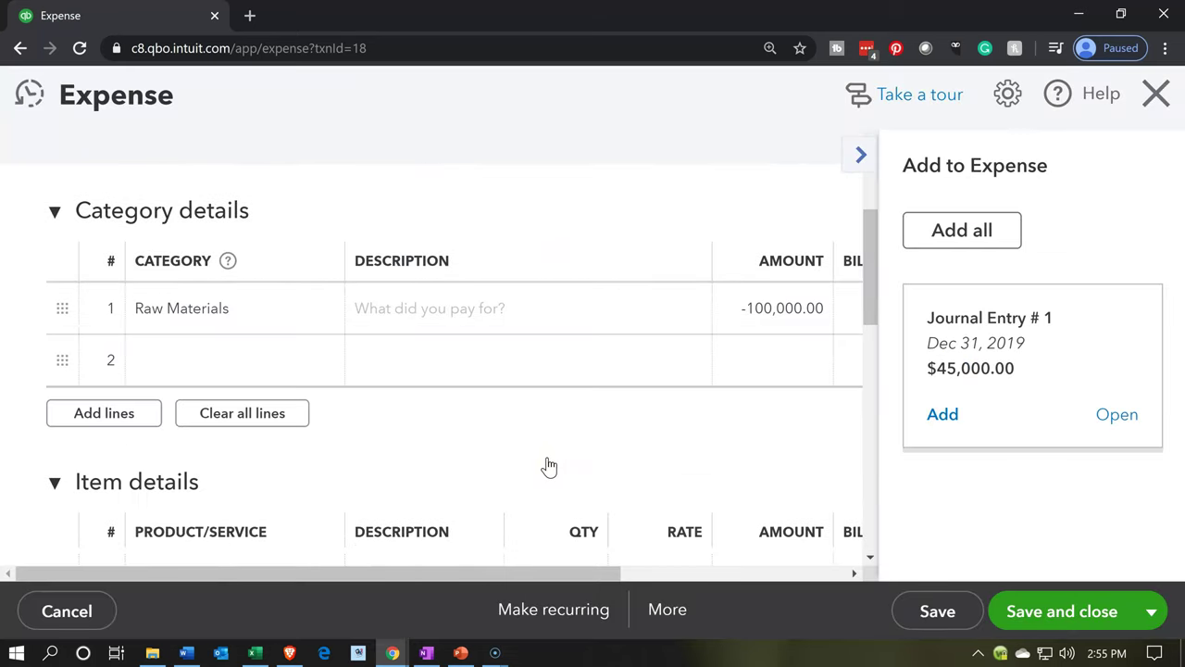
scroll(521, 463, up, 4)
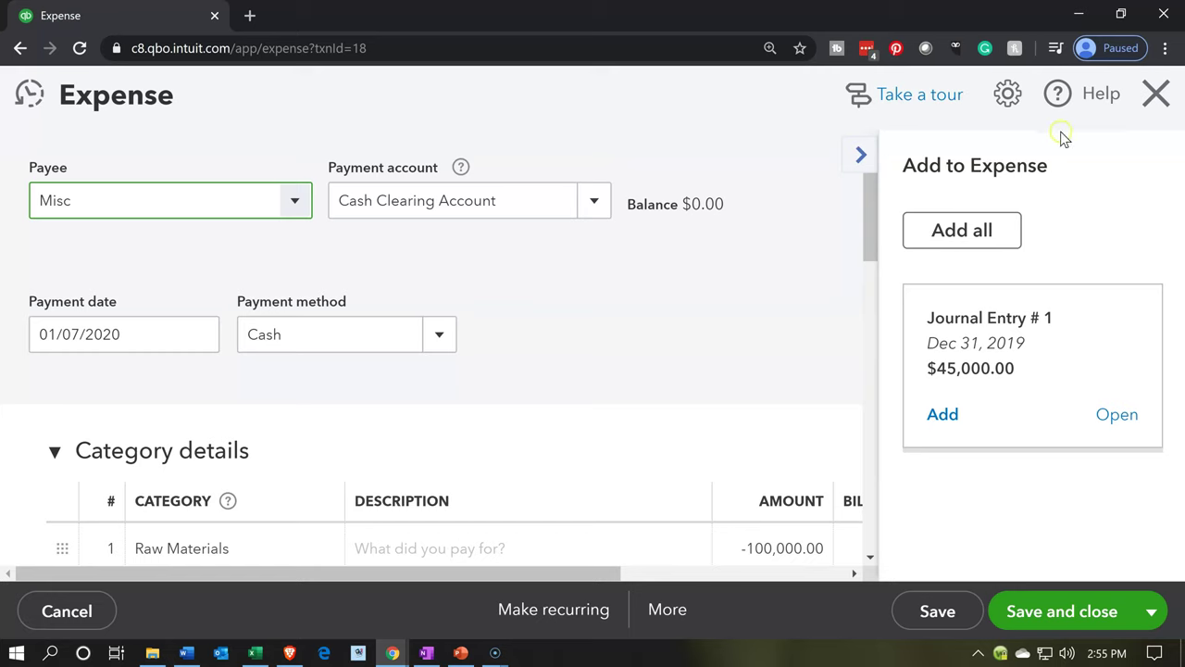
click(1137, 111)
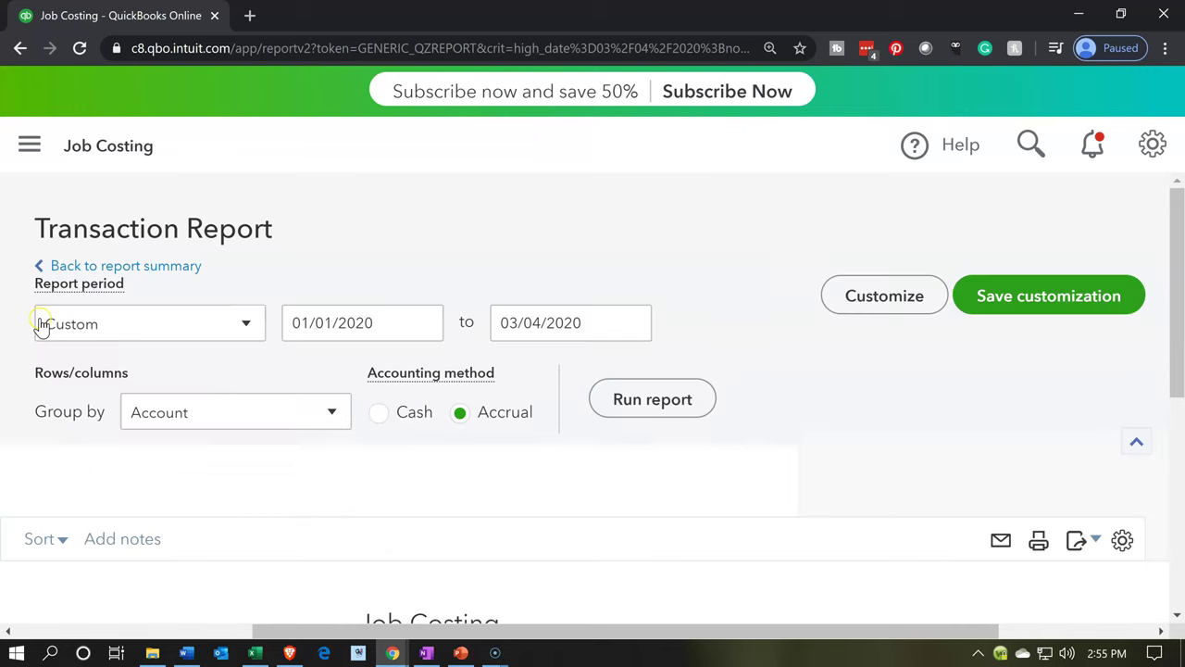
- Return to the balance sheet summary and open the context options of its browser tab
click(180, 271)
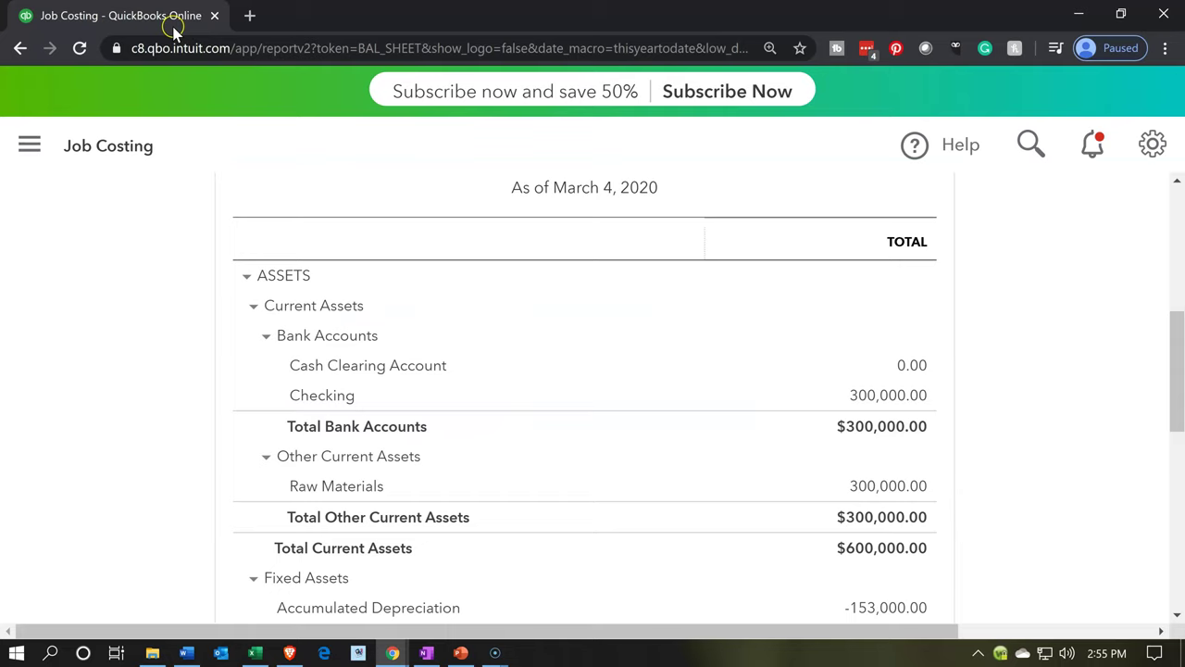
right_click(159, 22)
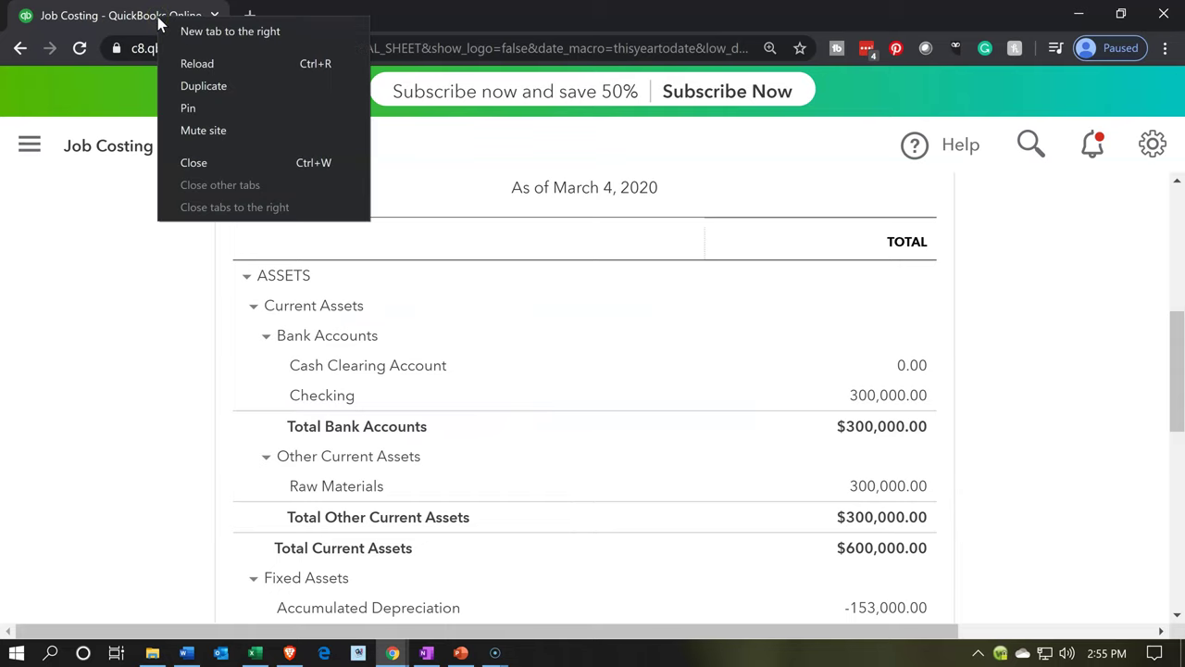